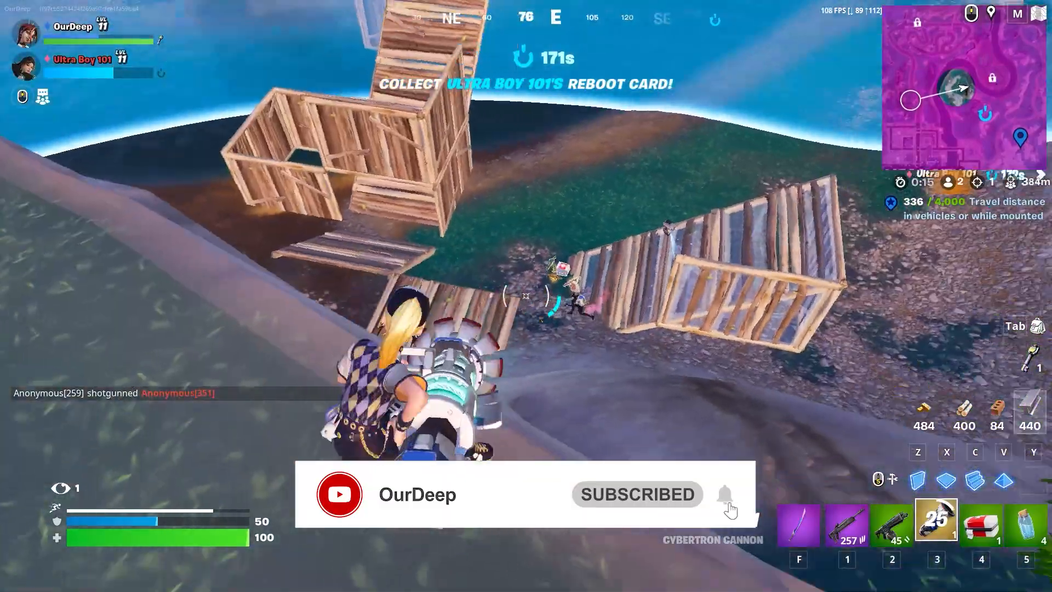
right_click(526, 296)
left_click(526, 296)
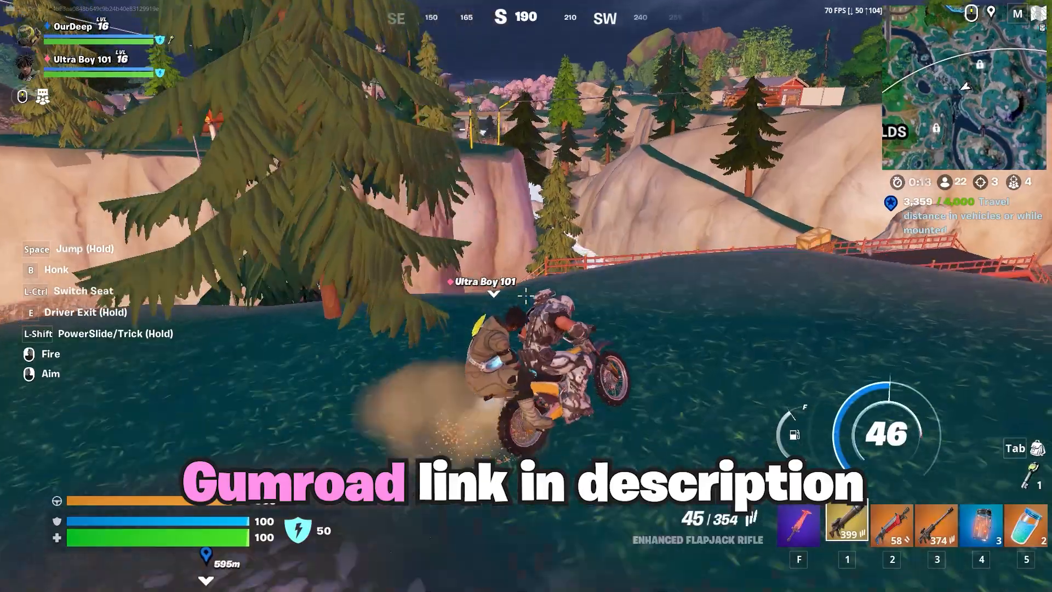
key("w")
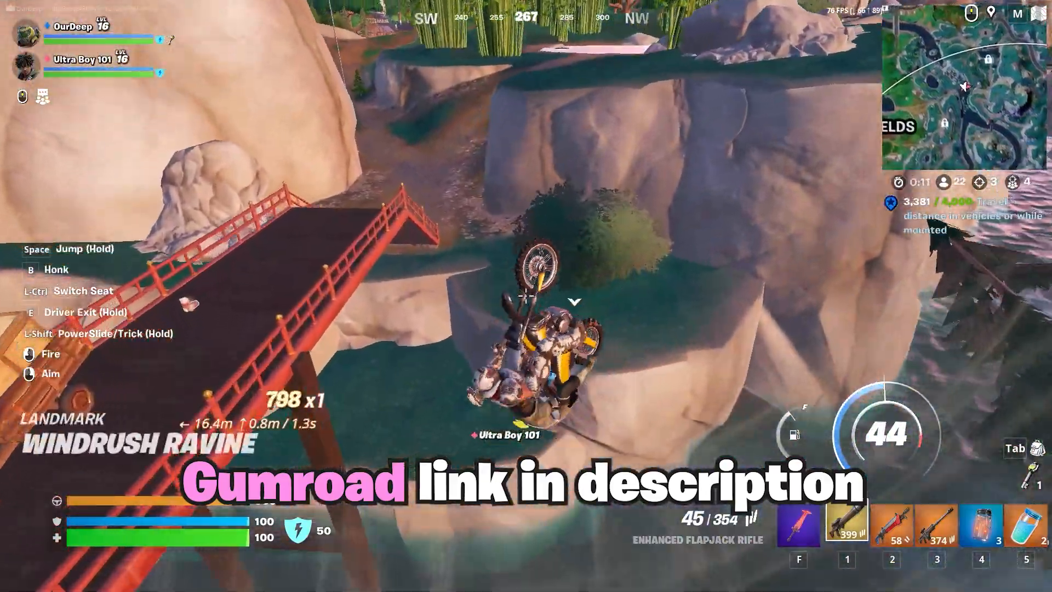
key("e")
key("e")
key("w")
key("e")
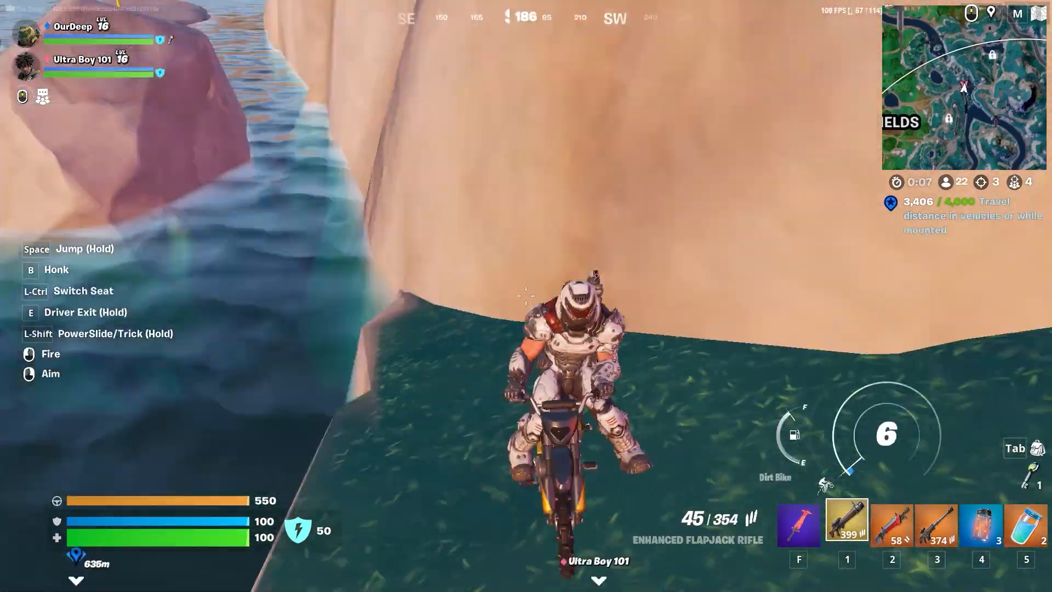
key("w")
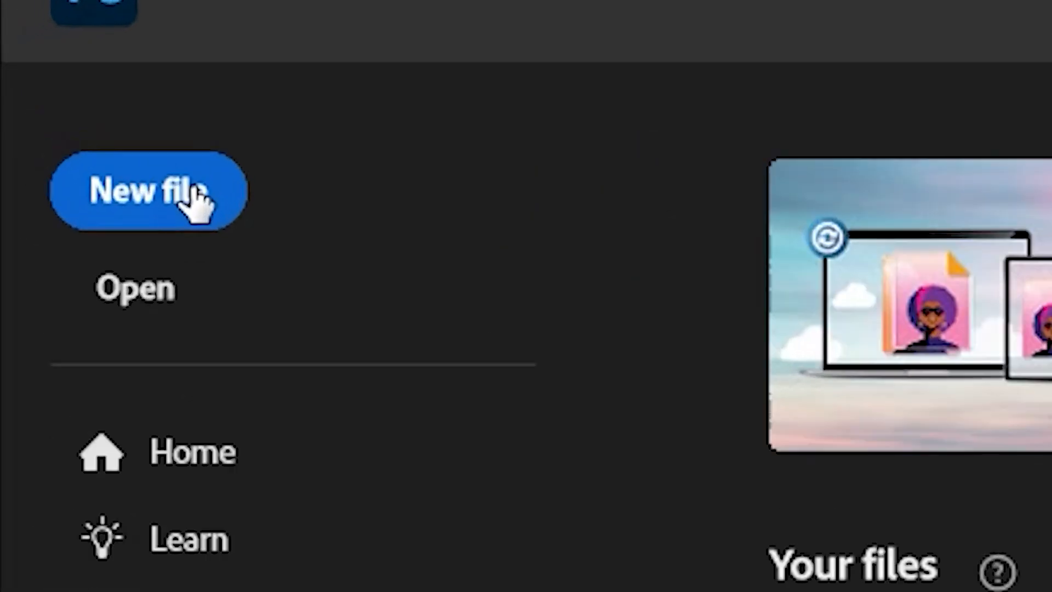
Start a new document with a width of 1280 pixels and a height of 720 pixels.
left_click(43, 79)
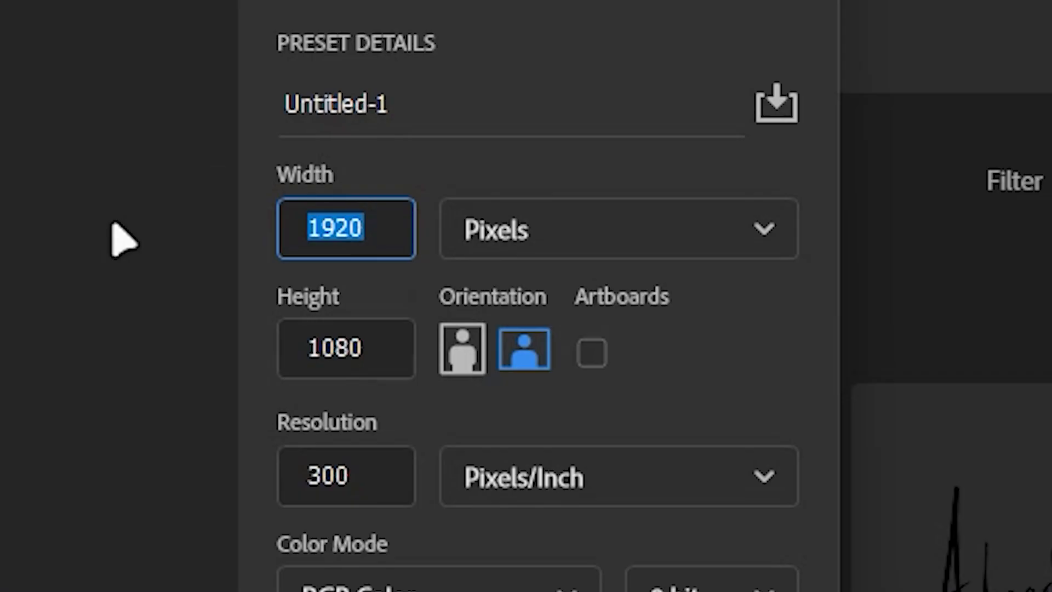
type("1280")
left_click(629, 213)
type("7")
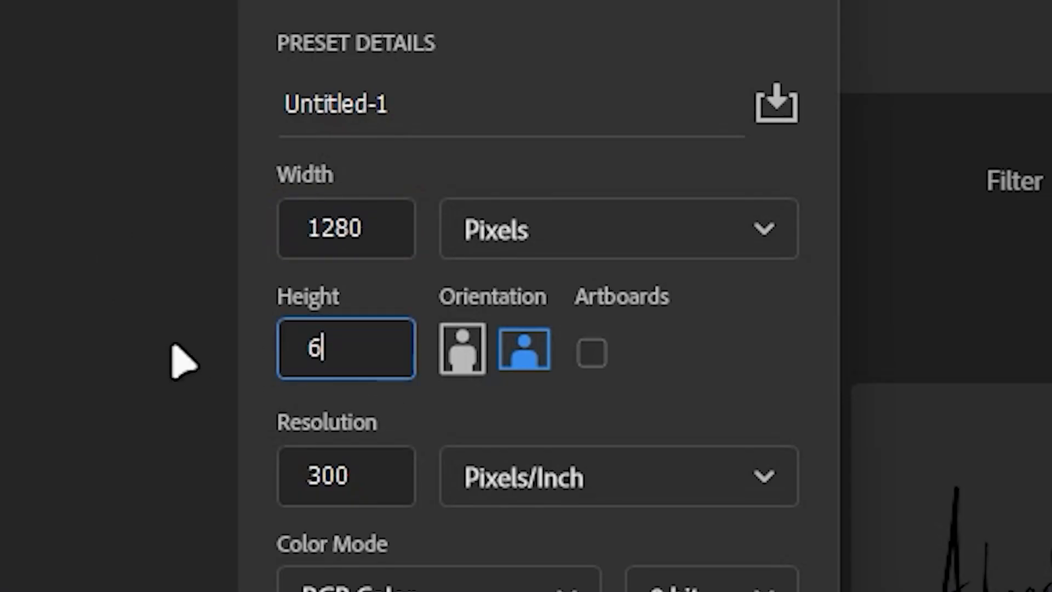
key("BackSpace")
type("720")
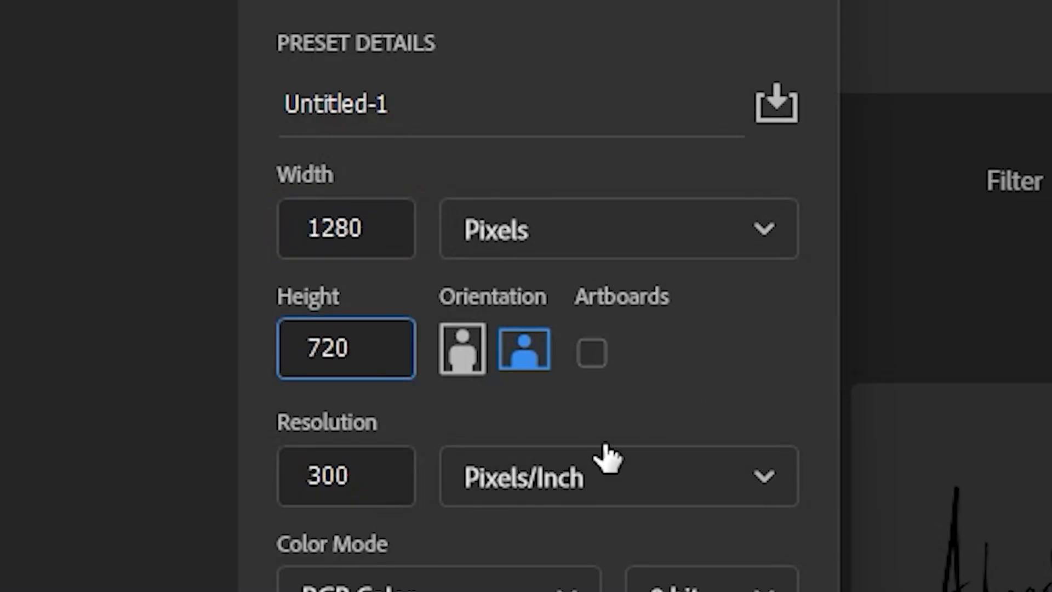
Set the document resolution to 300 pixels/inch and create the document.
left_click(293, 475)
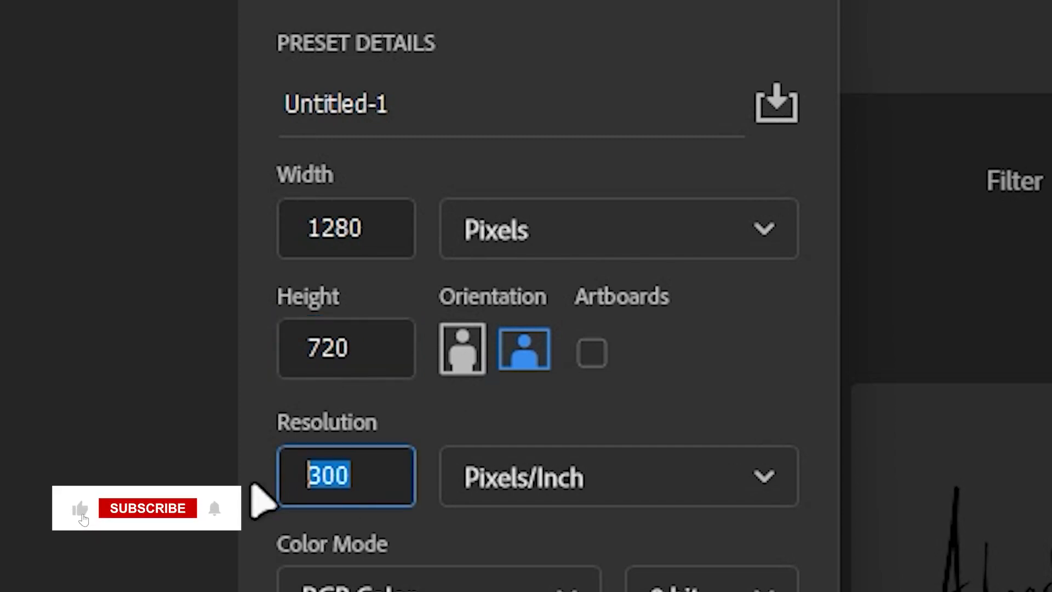
type("70")
key("BackSpace")
type("2")
left_click(418, 424)
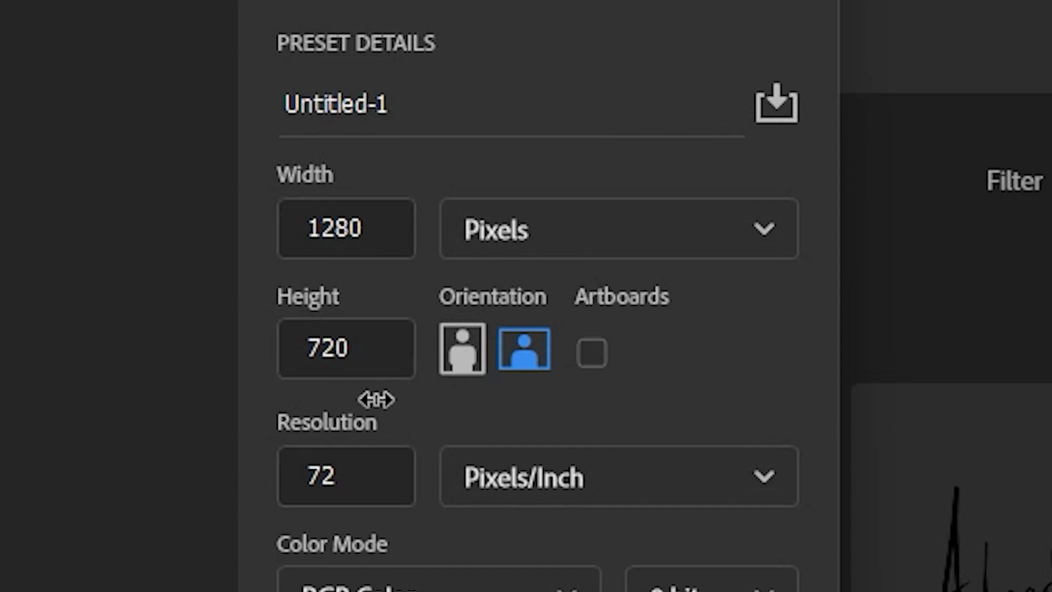
left_click(335, 473)
double_click(335, 472)
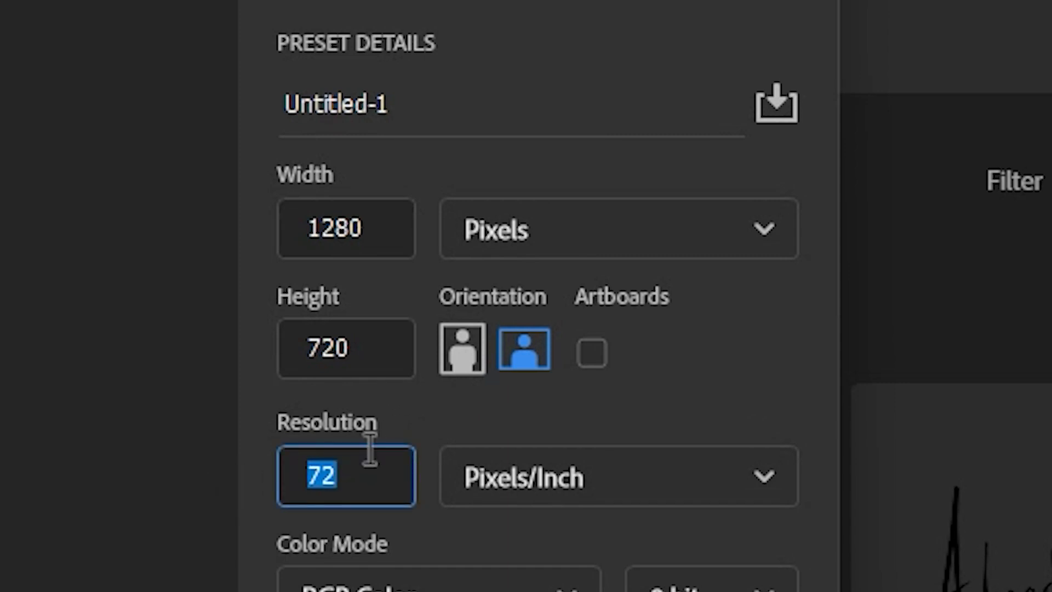
type("300")
left_click(427, 387)
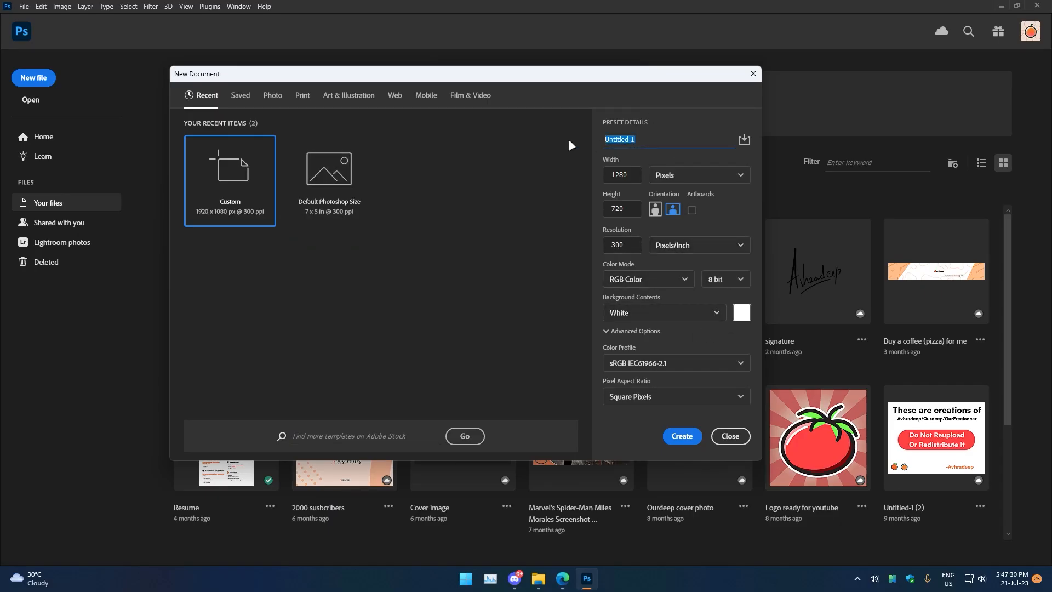
key("Return")
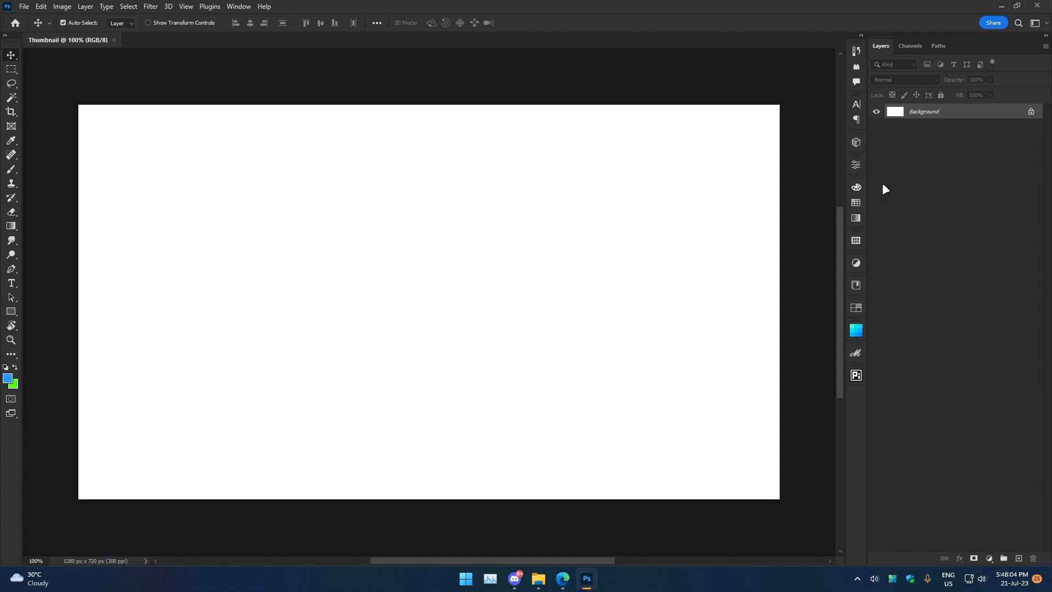
left_click(238, 5)
mouse_move(241, 30)
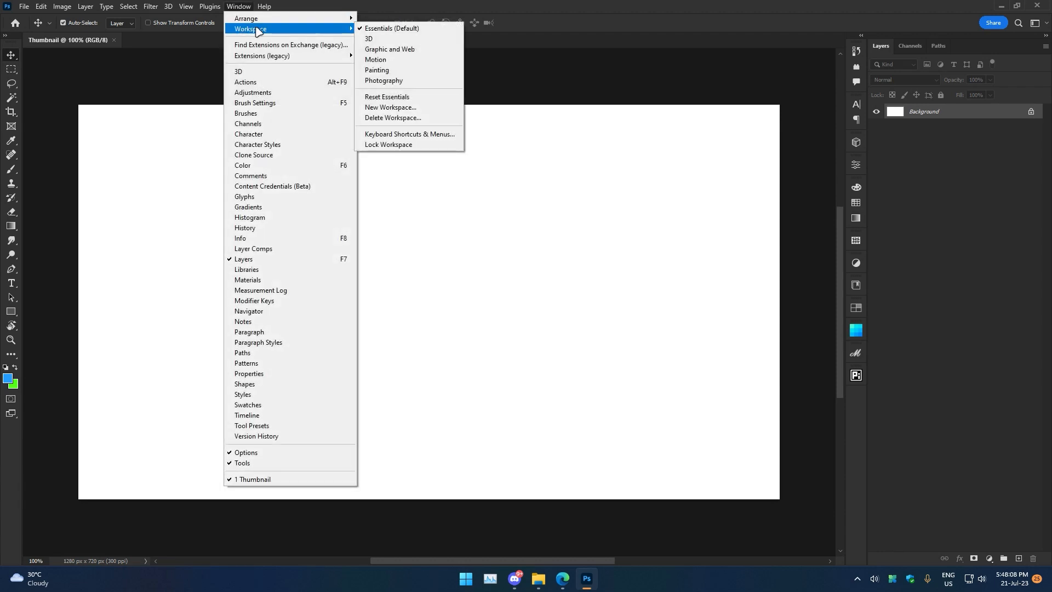
left_click(775, 144)
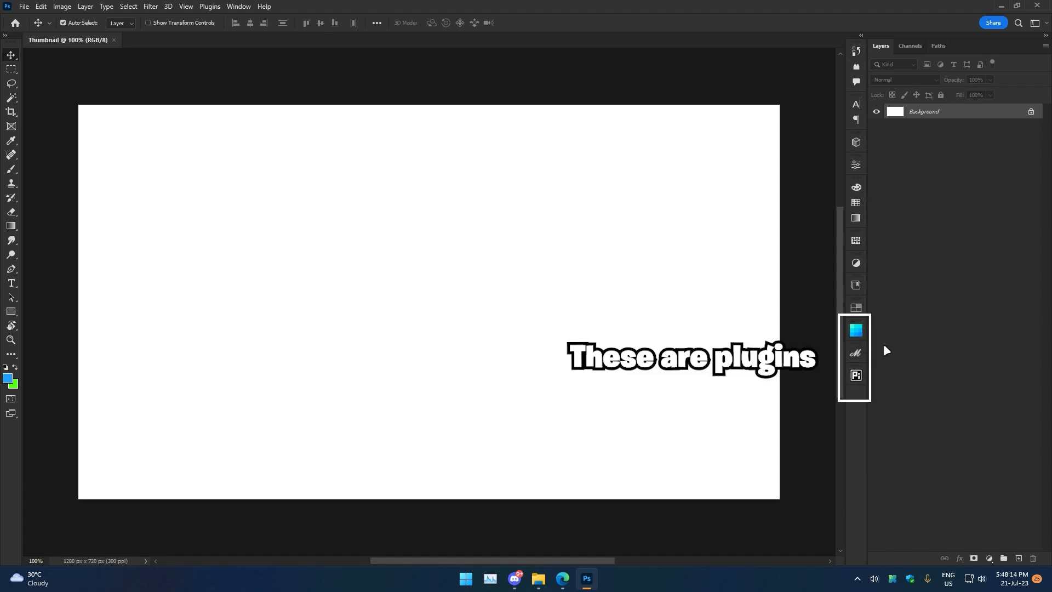
left_click(239, 6)
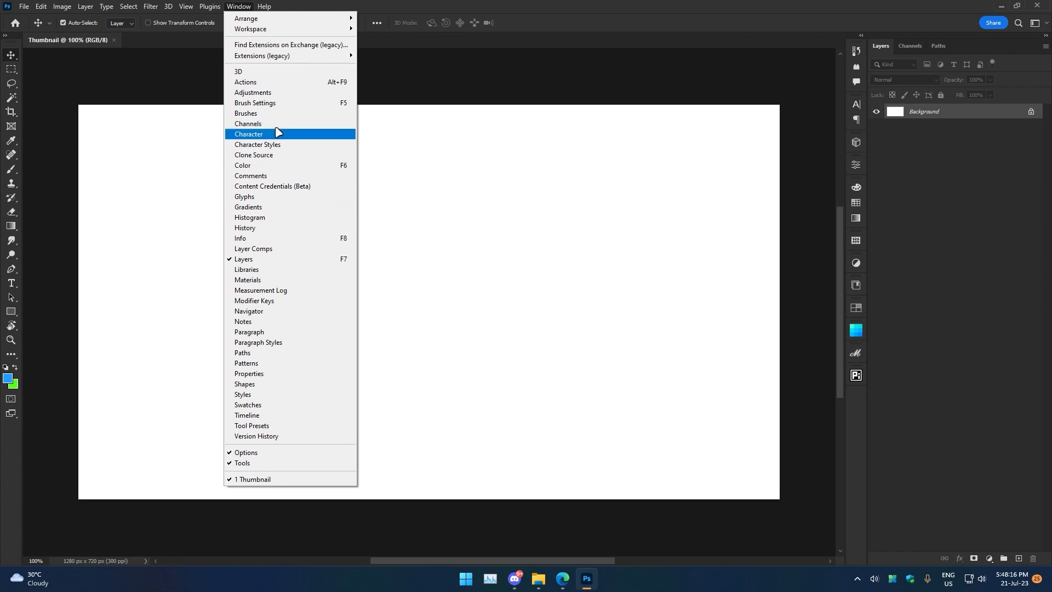
left_click(837, 139)
left_click_drag(721, 407, 707, 141)
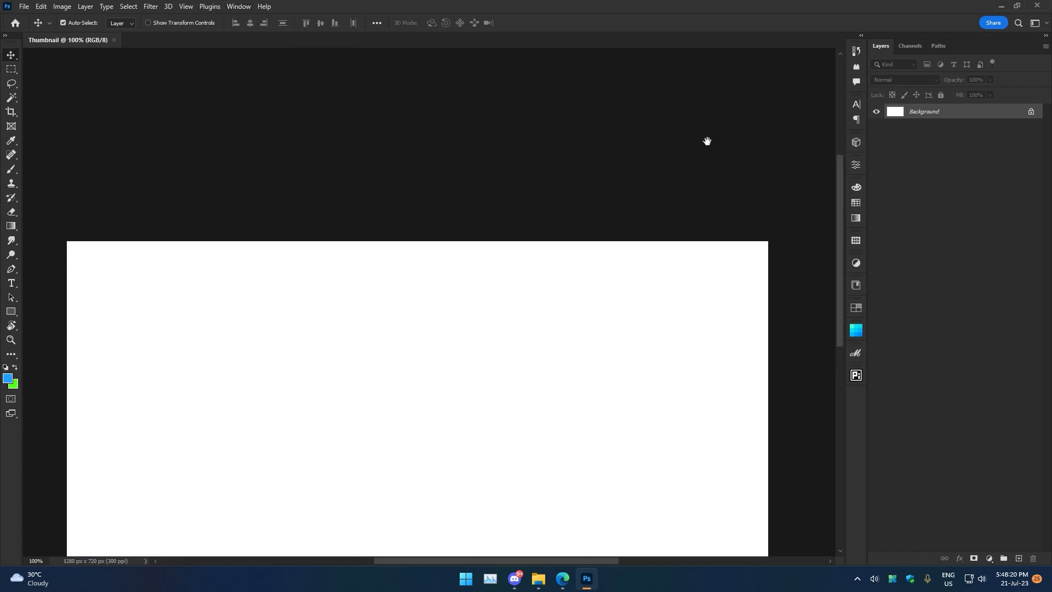
left_click(856, 164)
left_click(856, 164)
left_click_drag(506, 412, 501, 219)
scroll(502, 219, "up", 3)
left_click(243, 7)
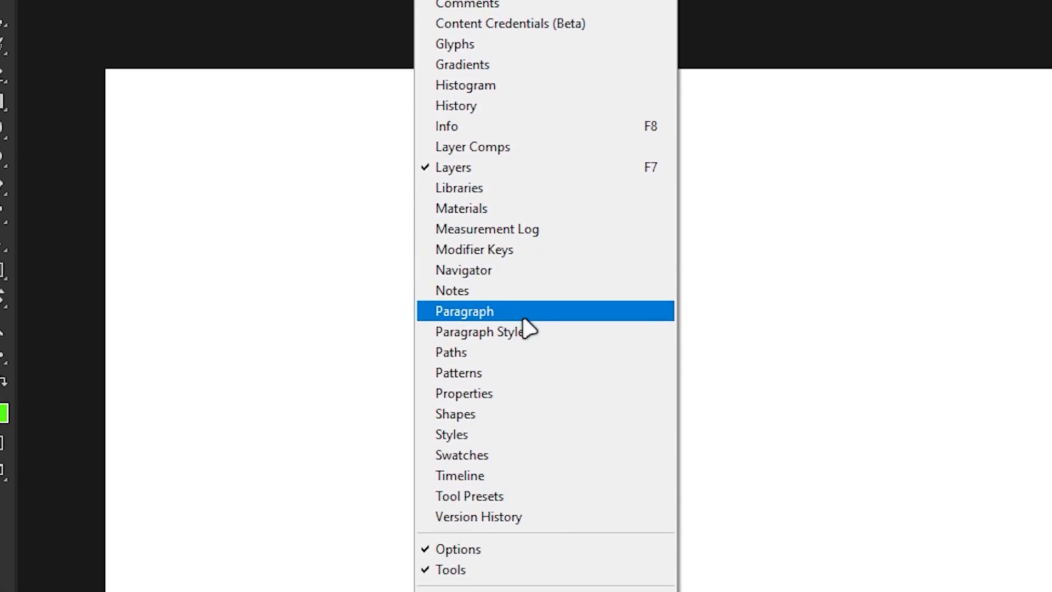
left_click(526, 394)
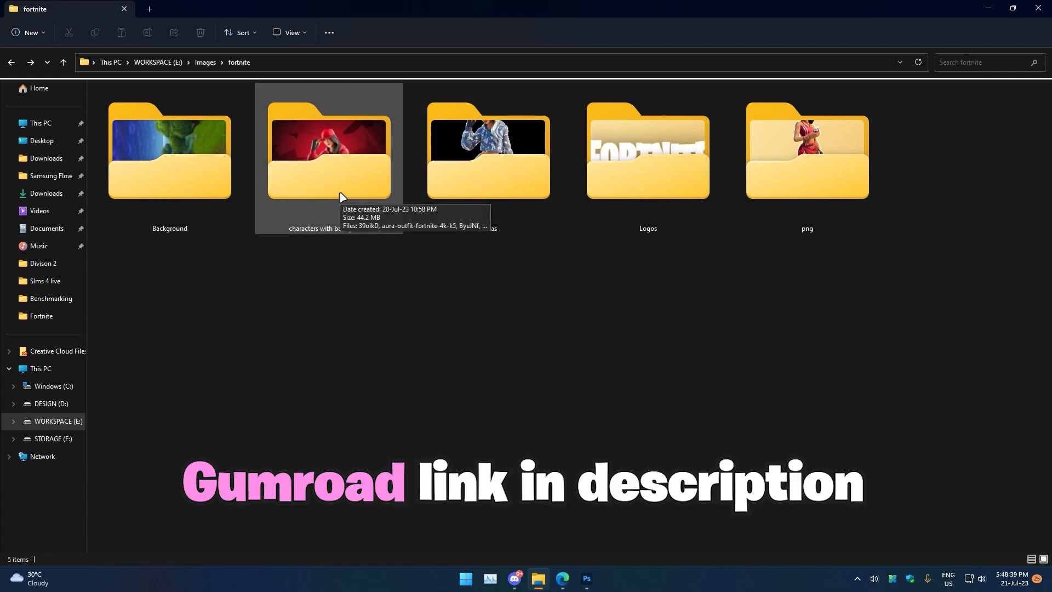
Switch to File Explorer and open the fortnite Background images folder.
double_click(200, 180)
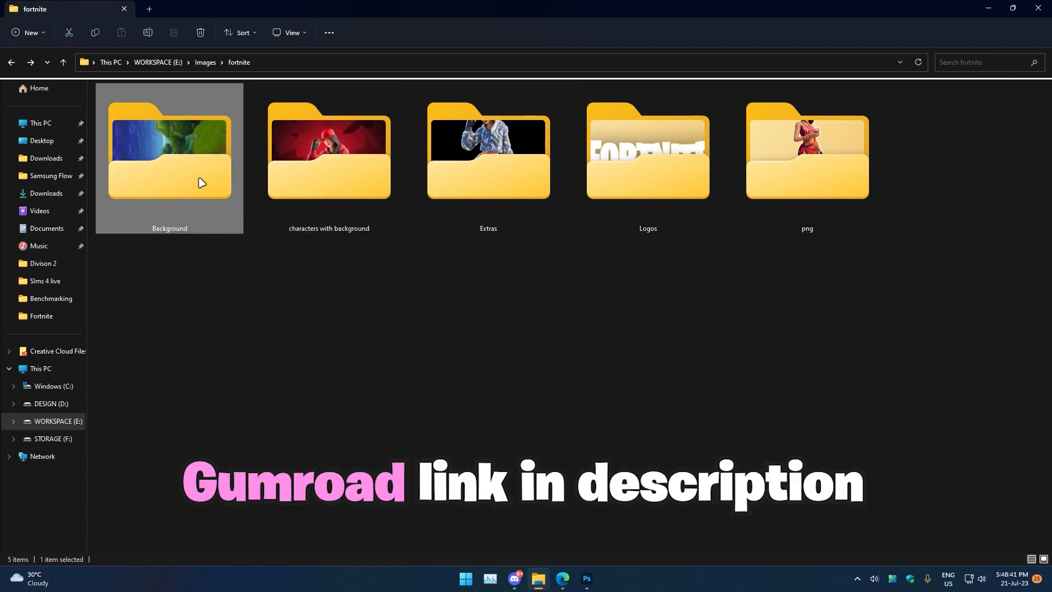
scroll(406, 314, "up", 5)
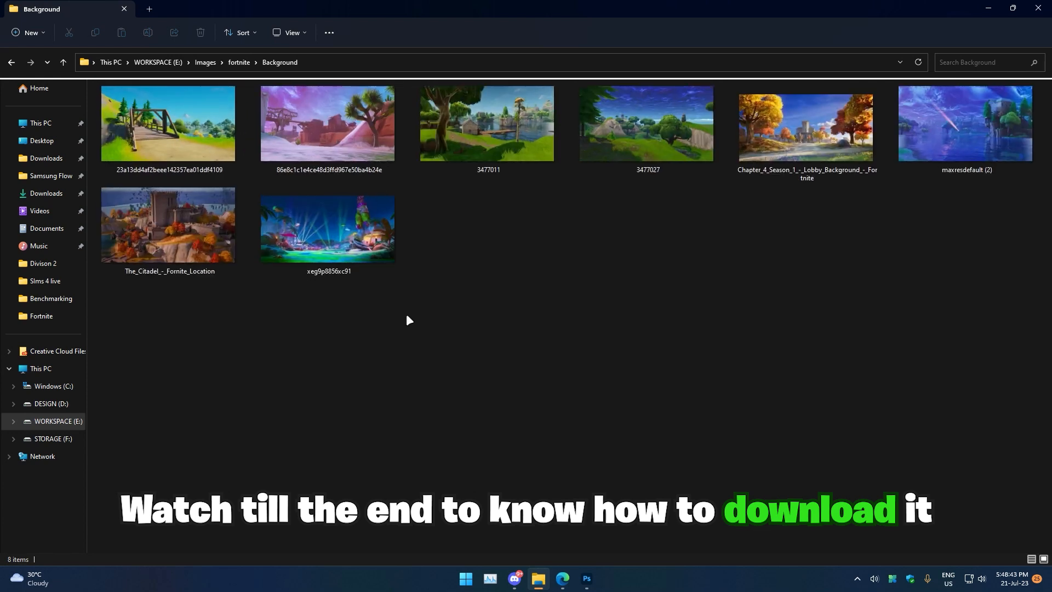
Drag the maxresdefault (2) background image into the document and commit the placement.
left_click(817, 154)
left_click_drag(952, 139, 501, 312)
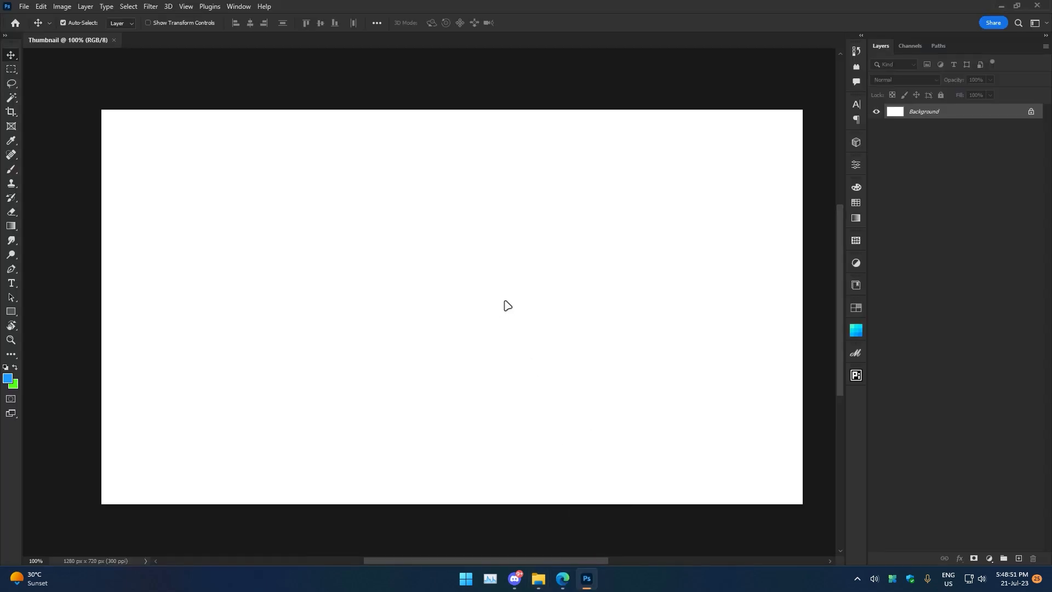
left_click_drag(600, 286, 620, 503)
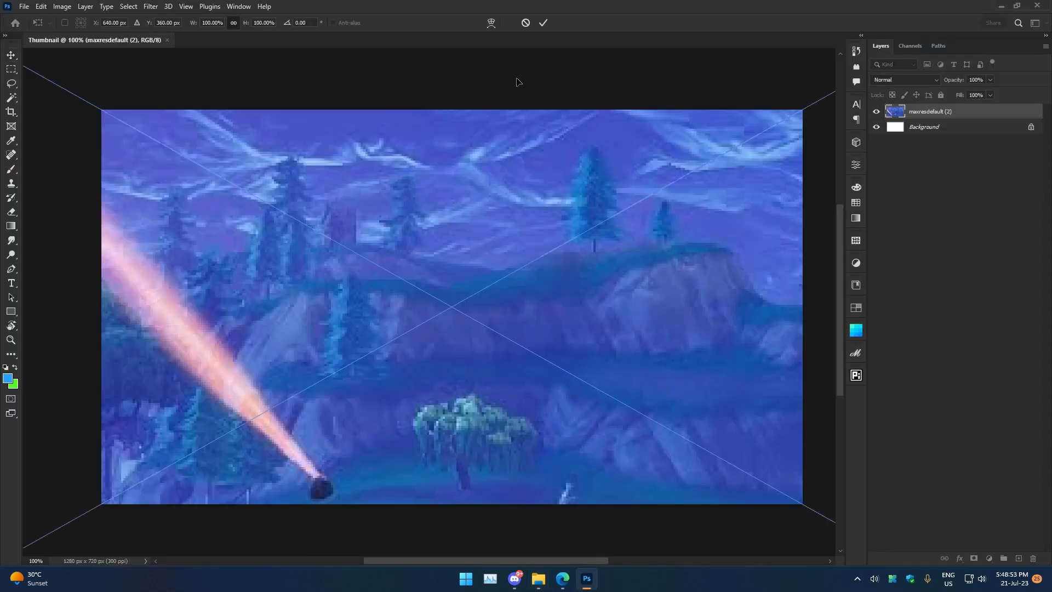
left_click(543, 23)
Scale the background image up so it fills the whole canvas, then fit the view to the screen.
left_click_drag(720, 244, 667, 243)
left_click_drag(696, 241, 489, 297)
left_click_drag(584, 302, 504, 324)
key("v")
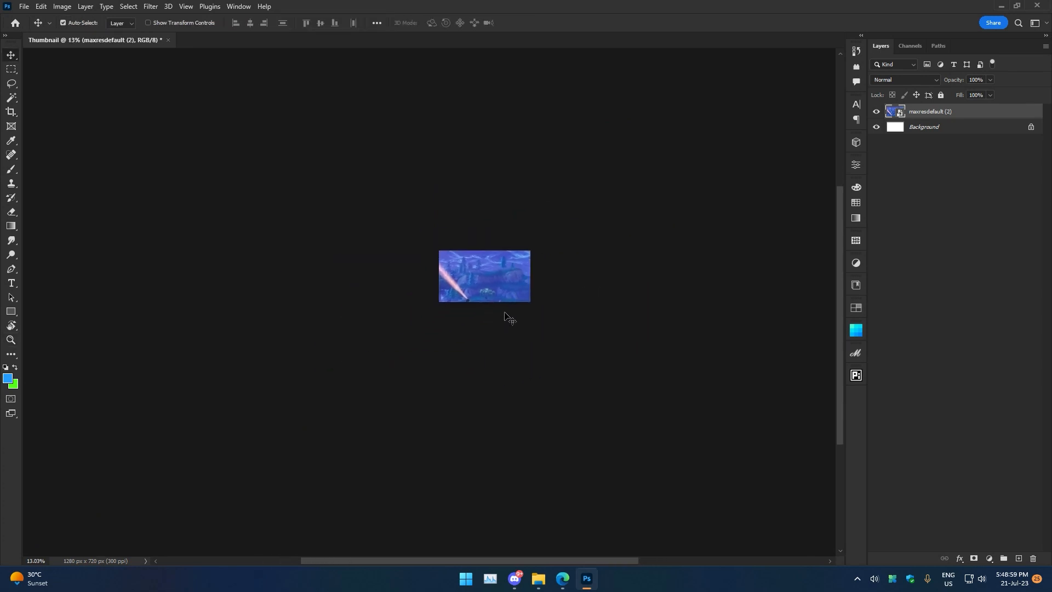
mouse_move(513, 279)
left_mouse_down()
mouse_move(494, 286)
mouse_move(513, 285)
left_mouse_up()
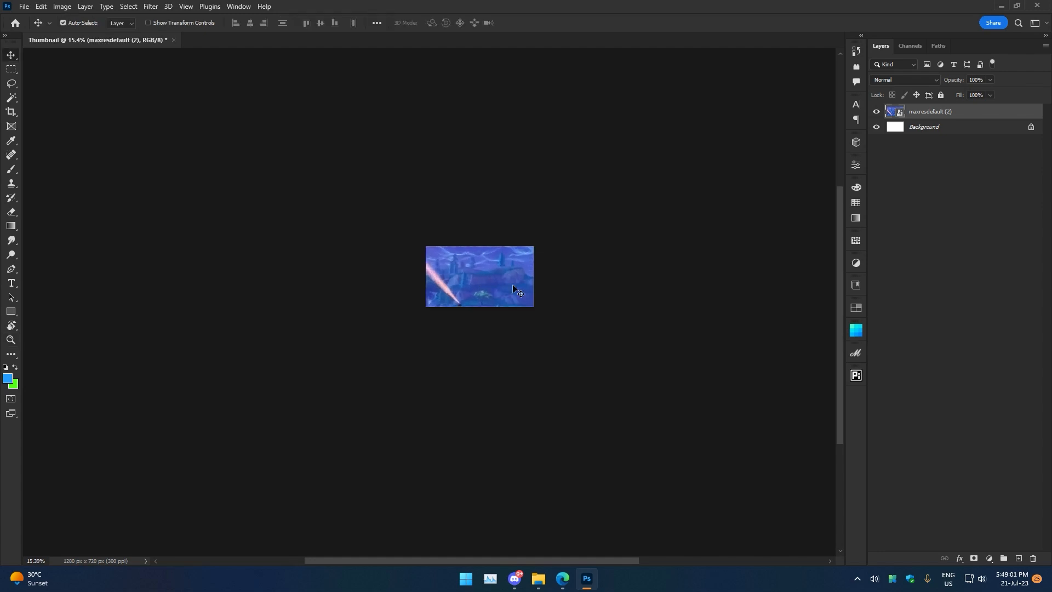
key("ctrl+t")
left_click_drag(479, 147, 478, 240)
left_click(543, 23)
key("ctrl+0")
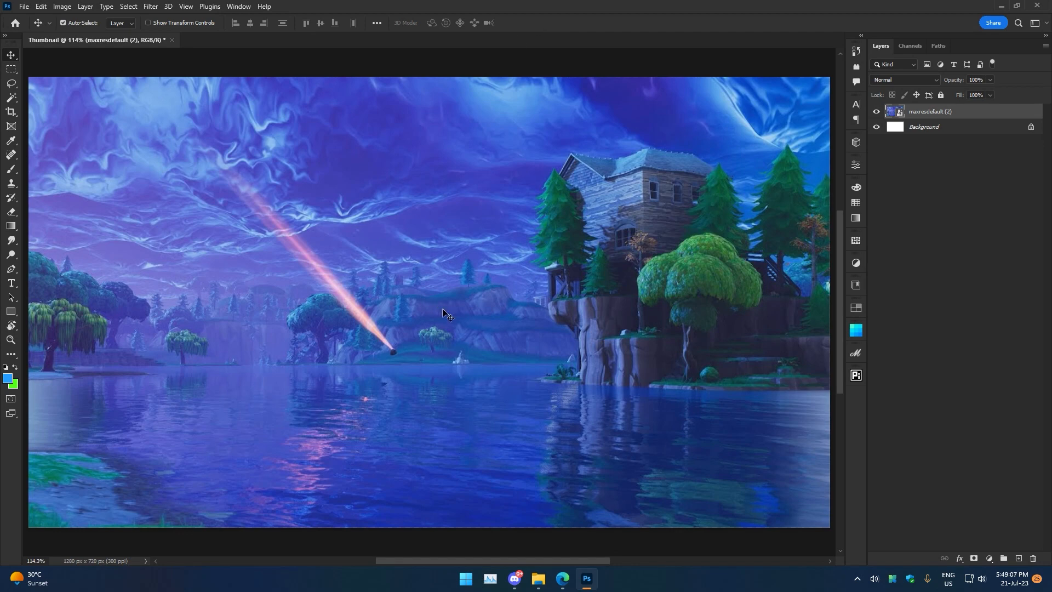
Place the Ruby_29_-_Outfit_-_Fortonite character image from the png folder into the document.
left_click(538, 578)
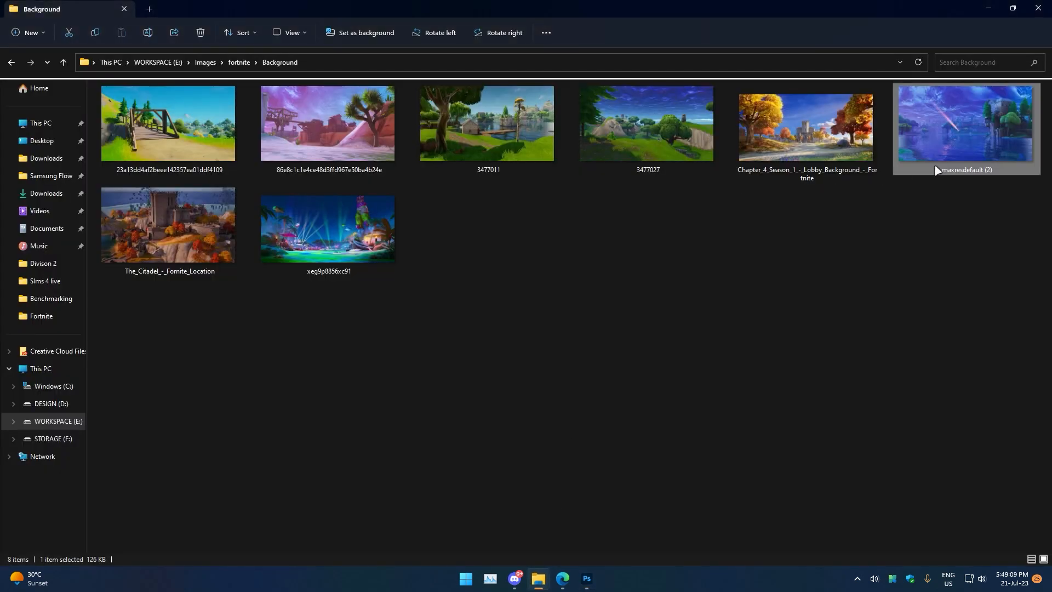
key("alt+Return")
left_click(924, 187)
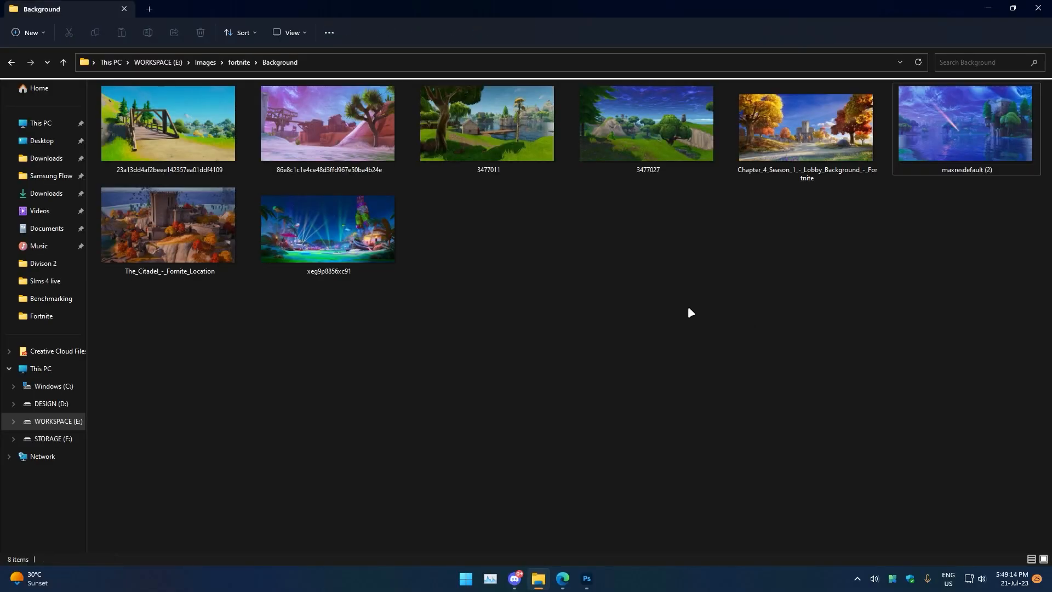
key("alt+Up")
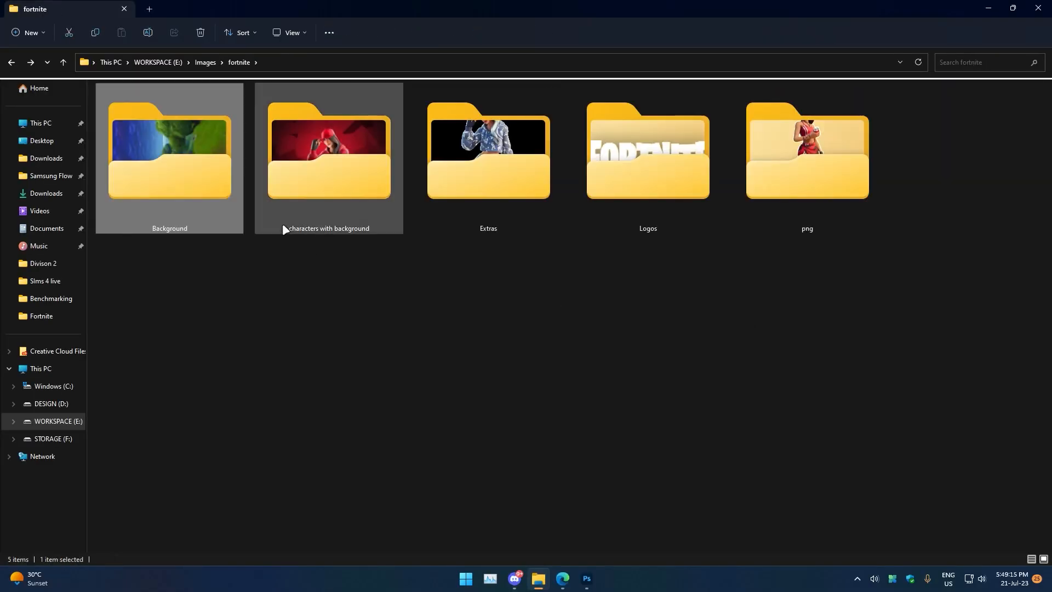
double_click(526, 197)
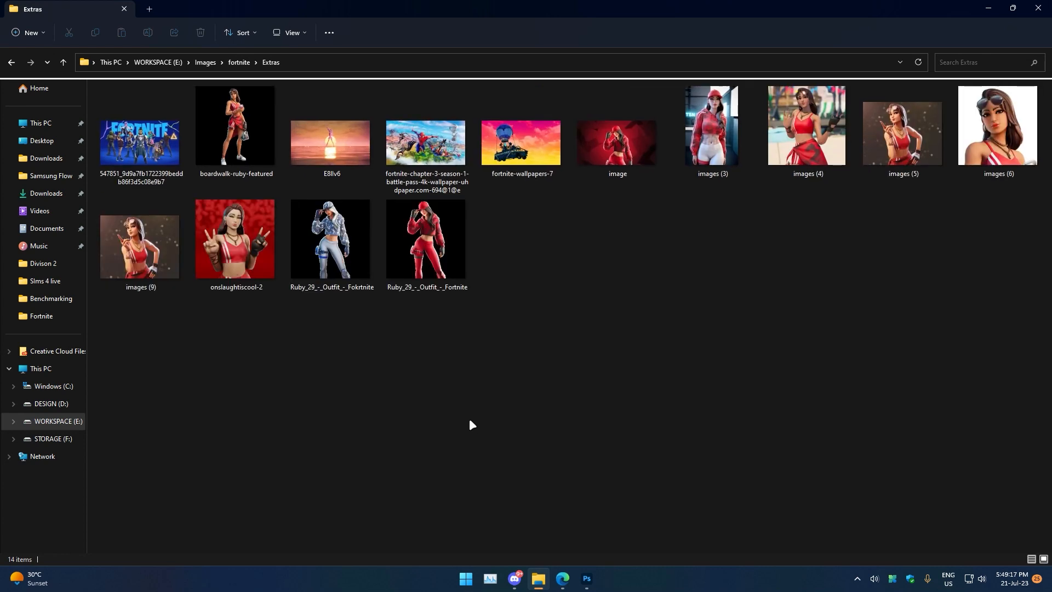
key("alt+Up")
double_click(765, 219)
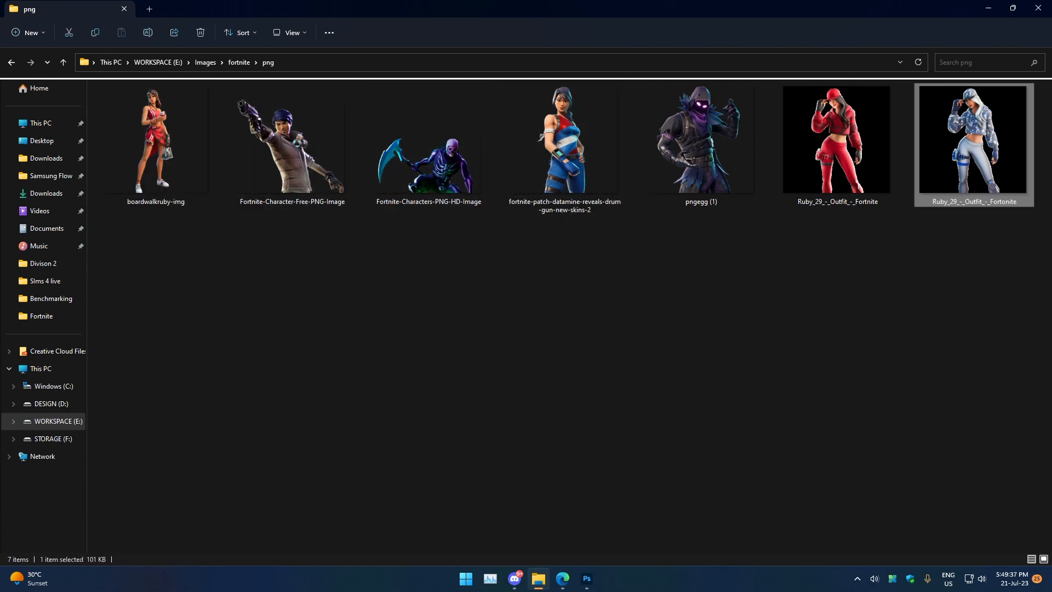
left_click_drag(943, 158, 436, 303)
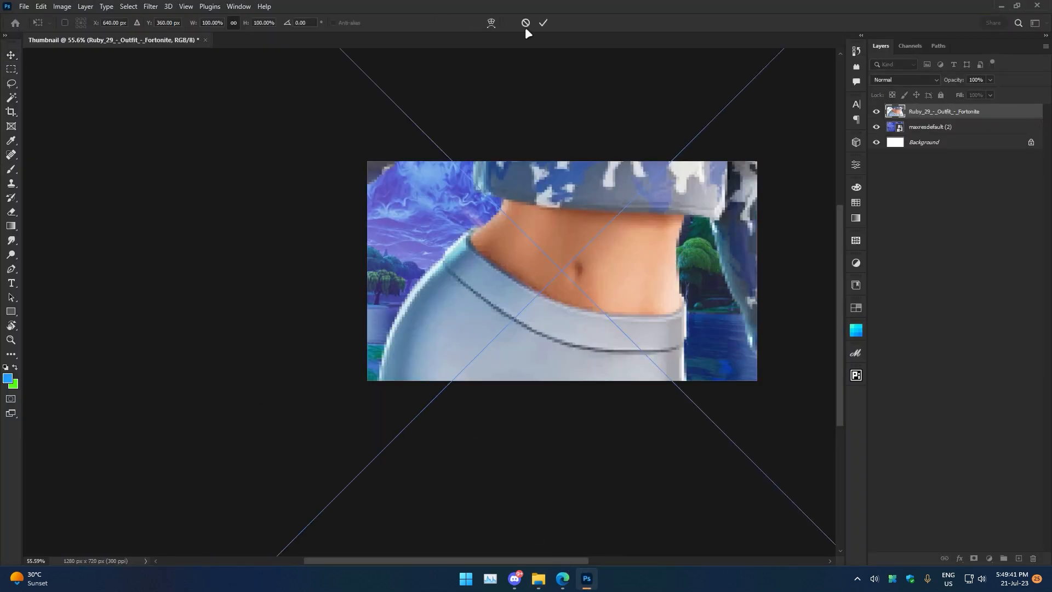
left_click(543, 25)
Scale the character down and position it left of centre in front of the background.
left_click_drag(595, 223, 482, 476)
left_click_drag(568, 248, 548, 306)
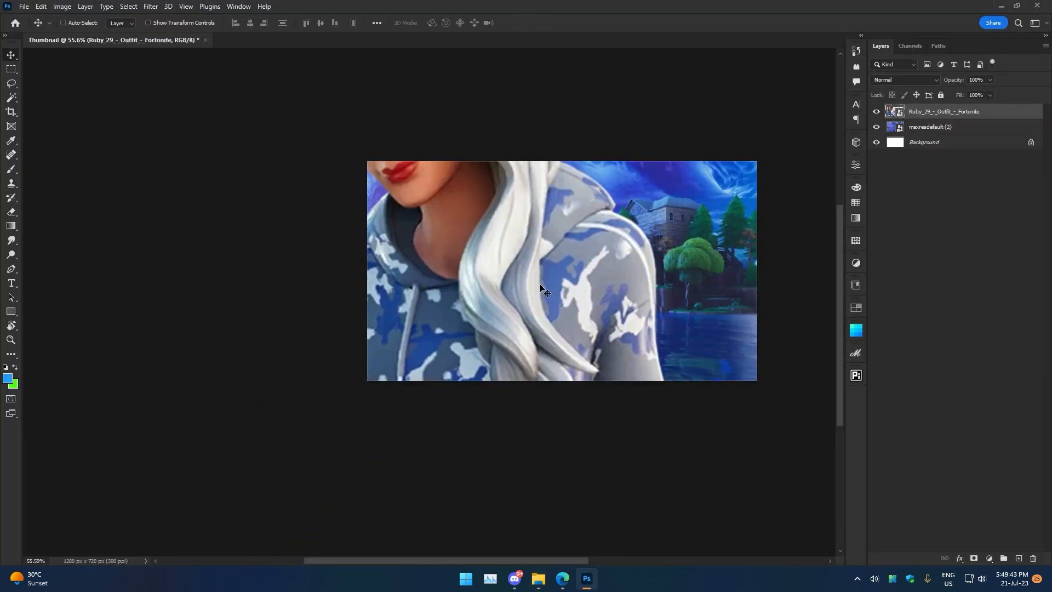
key("ctrl+t")
left_click(543, 24)
scroll(597, 293, "down", 7)
left_click_drag(610, 277, 540, 292)
key("ctrl+t")
left_click_drag(638, 395, 510, 328, "alt")
left_click_drag(507, 373, 510, 352)
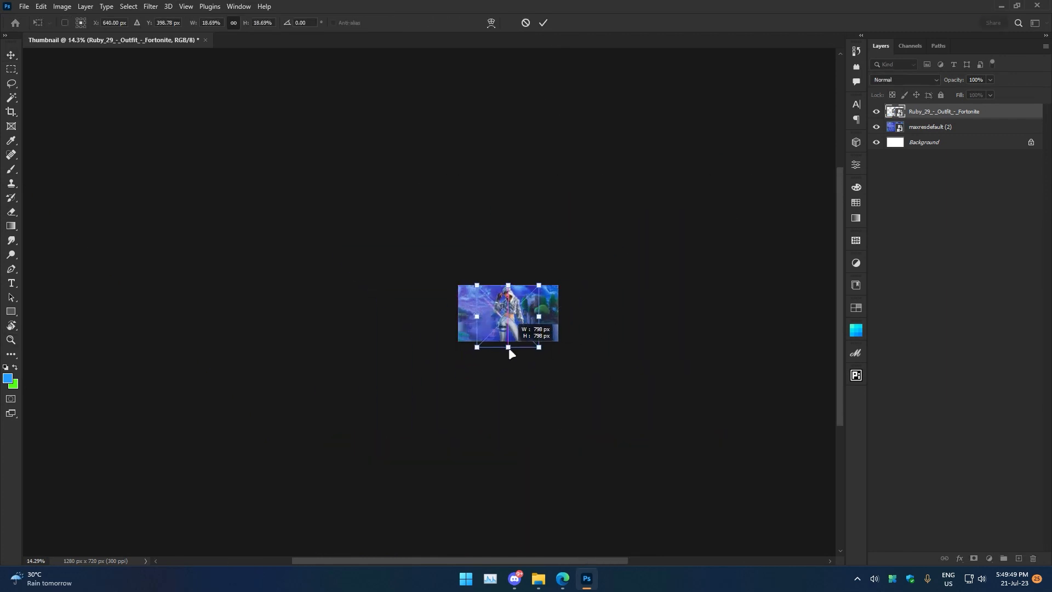
scroll(516, 252, "down", 2)
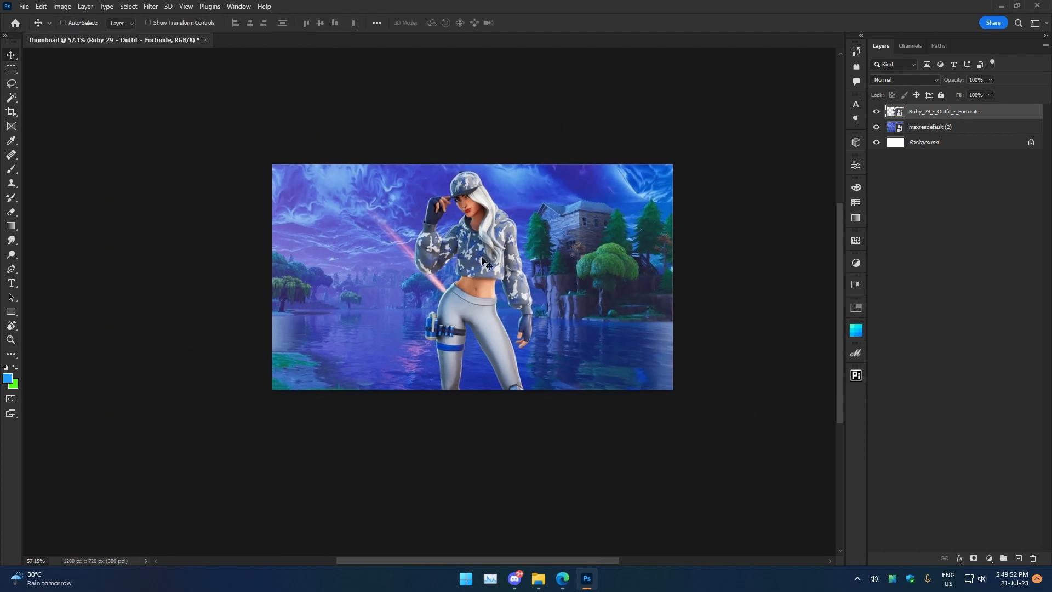
key("ctrl+0")
left_click_drag(472, 187, 488, 206)
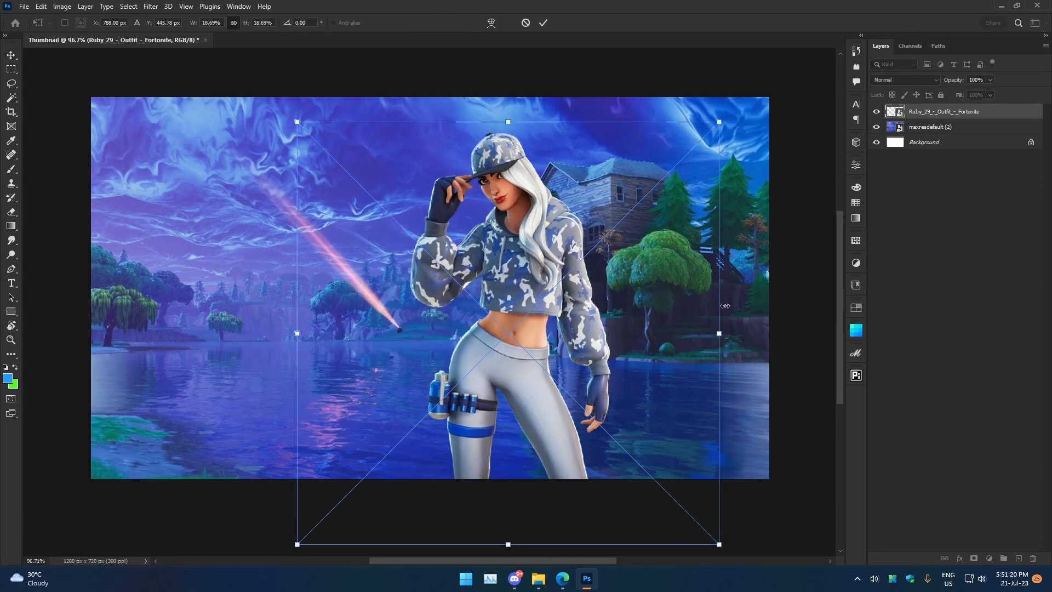
left_click_drag(725, 306, 774, 311)
left_click_drag(540, 276, 459, 314)
left_click(544, 22)
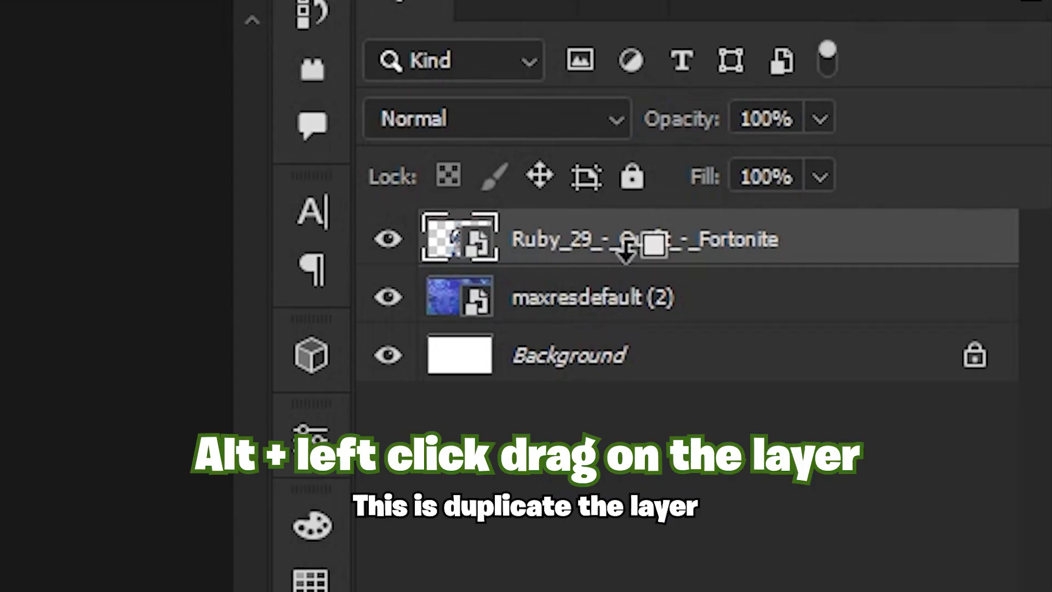
Duplicate the character layer.
left_click_drag(940, 114, 940, 124)
left_click(634, 244)
left_click(643, 293)
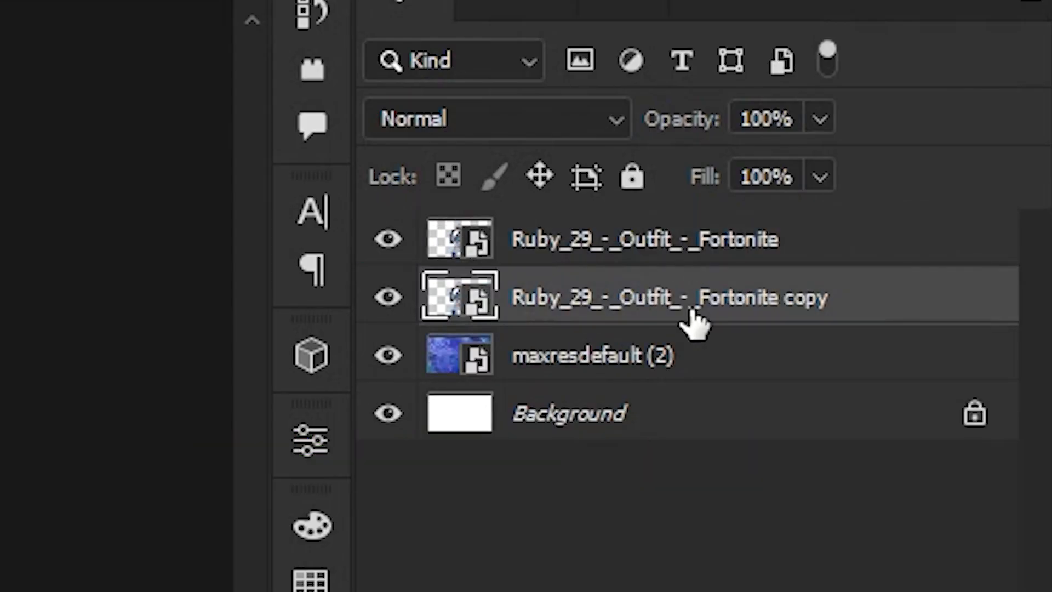
Recreate the character copy beneath the original character layer and apply a 36-pixel Gaussian Blur to it.
key("Delete")
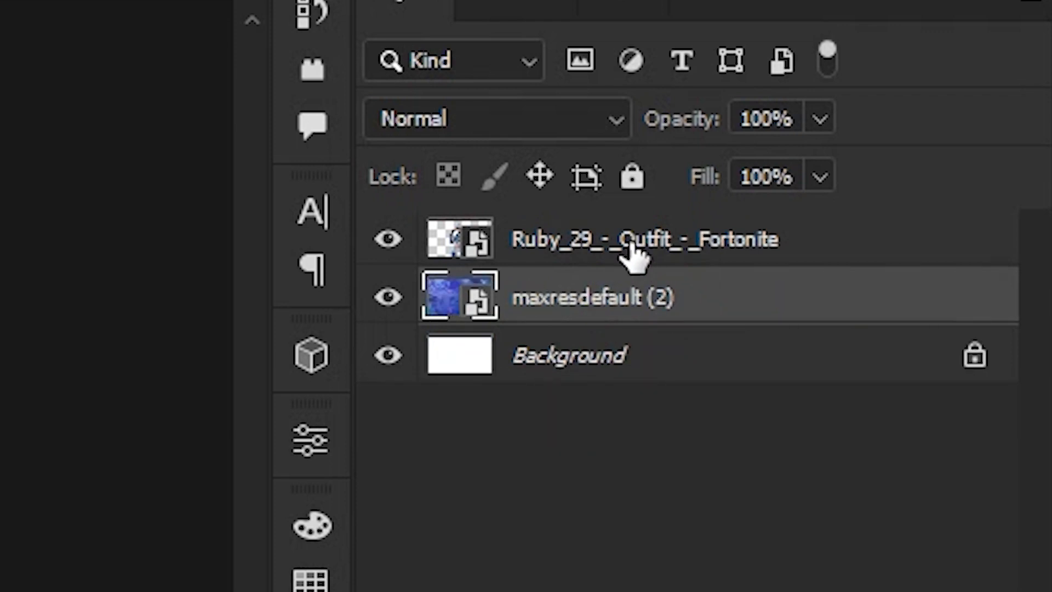
left_click_drag(632, 246, 626, 275)
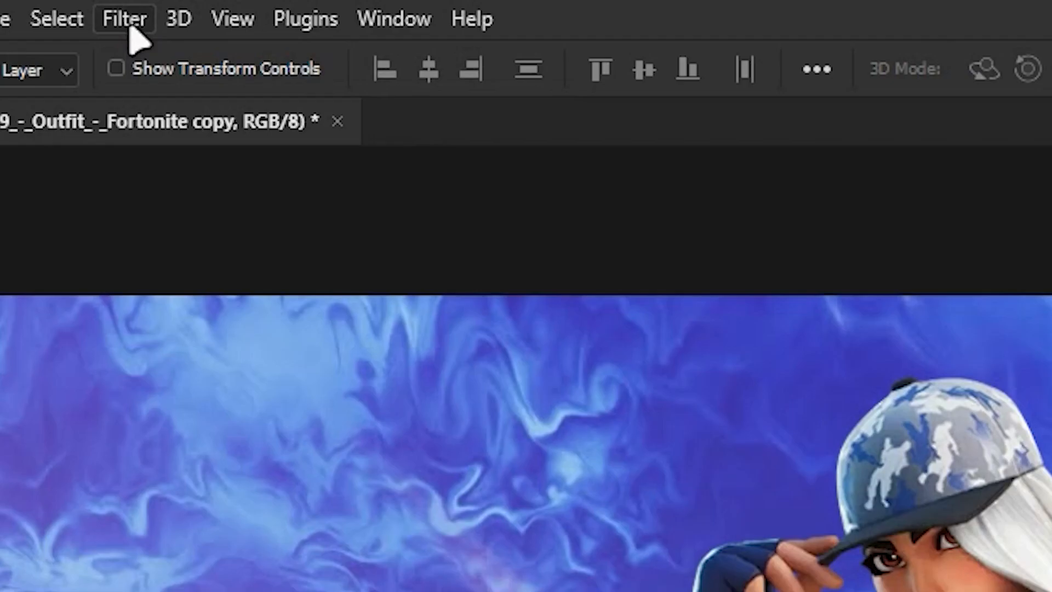
left_click(154, 8)
mouse_move(172, 153)
left_click(624, 573)
left_click_drag(462, 503, 519, 532)
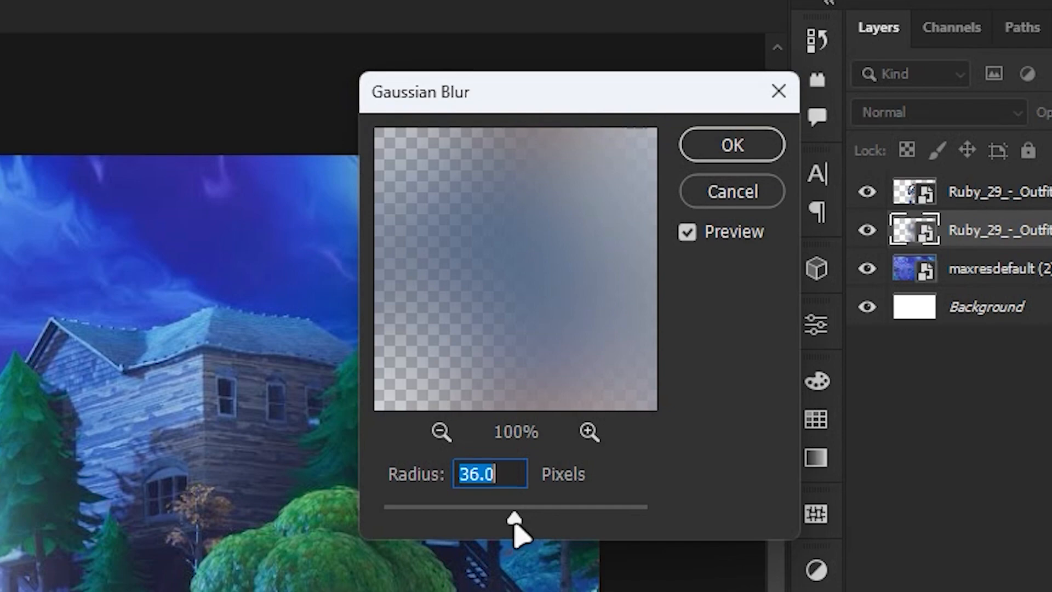
left_click(732, 145)
Set the blurred character copy's opacity to 78%, keeping the Normal blend mode.
left_click(938, 112)
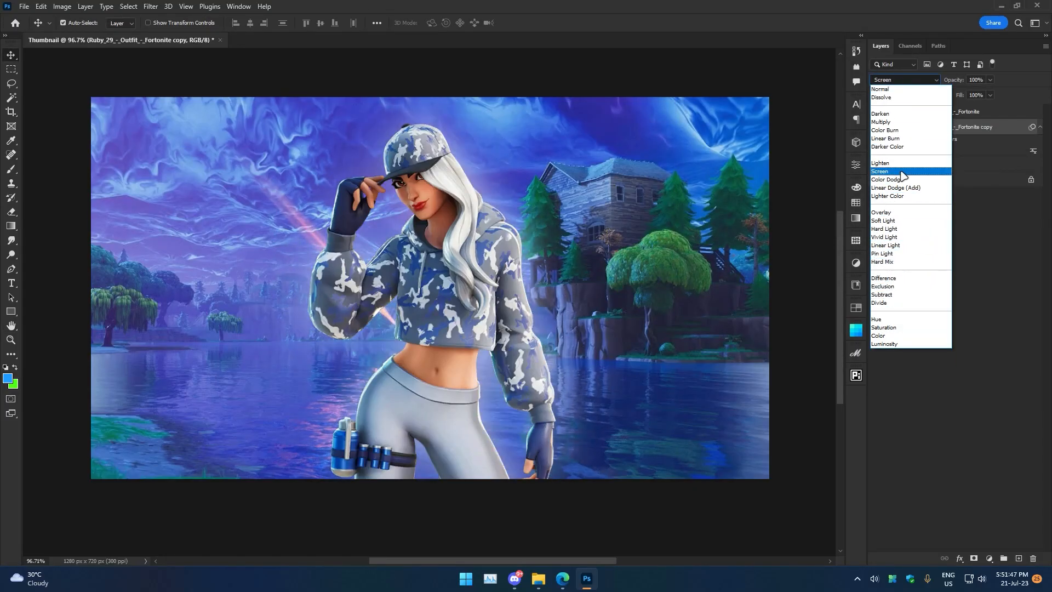
left_click(948, 89)
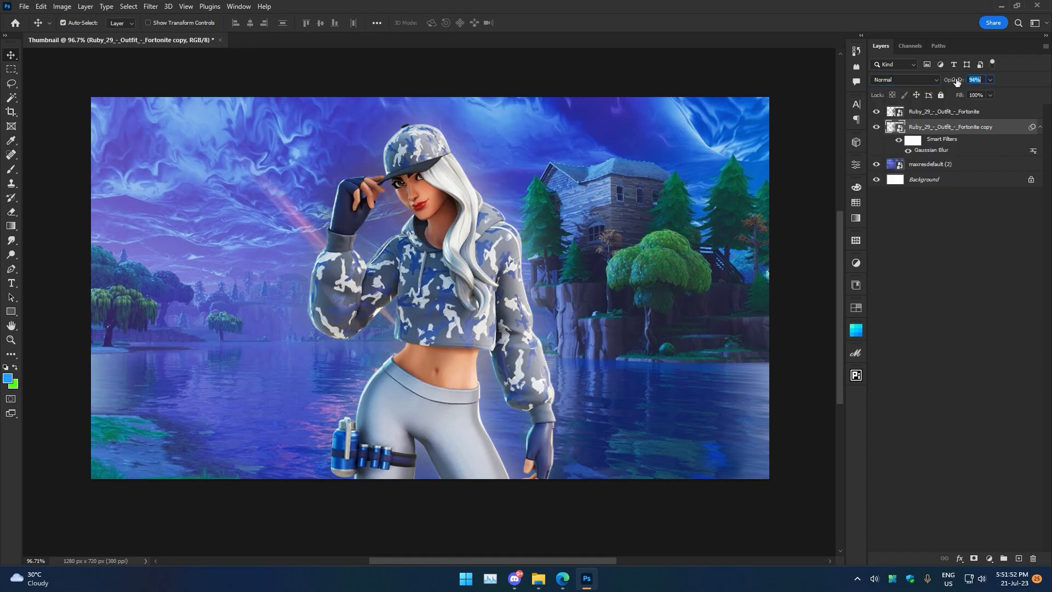
left_click(792, 80)
Place the fortnite-logo-fortnite-the-battle-building-2 image from the fortnite folder and move its layer just above the background image.
left_click(537, 577)
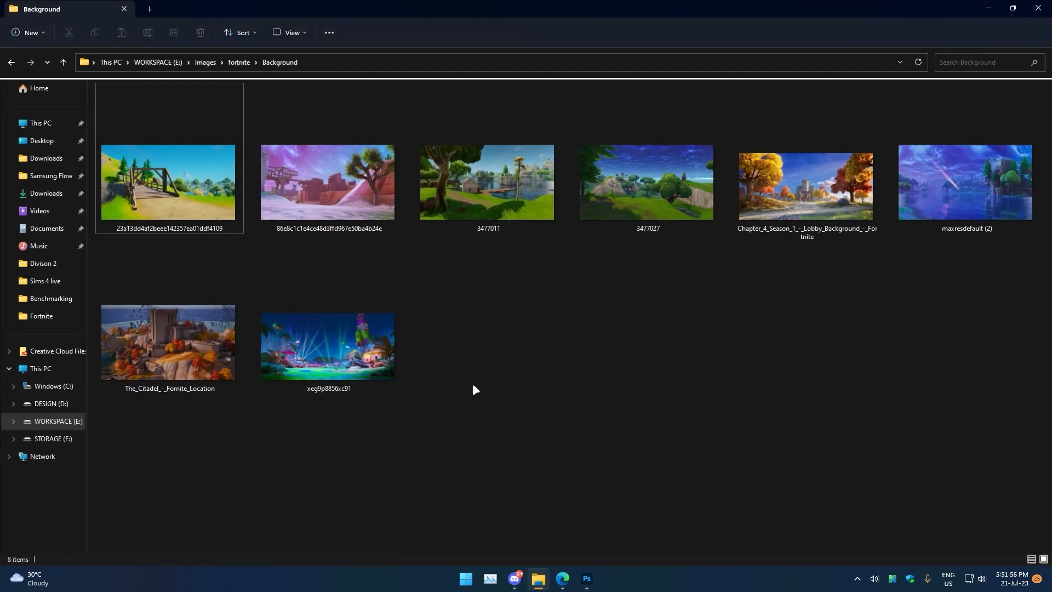
key("alt+Up")
double_click(702, 186)
left_click_drag(110, 135, 435, 281)
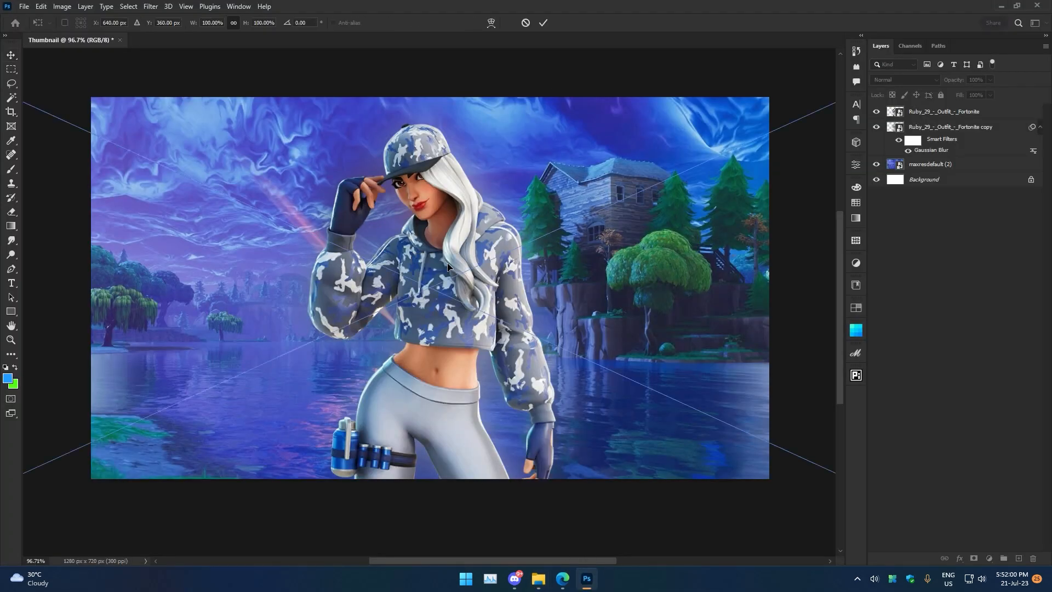
left_click(544, 24)
left_click_drag(958, 111, 956, 173)
Scale the Fortnite logo up so it spans the canvas width.
key("ctrl+space")
left_click_drag(628, 197, 557, 205)
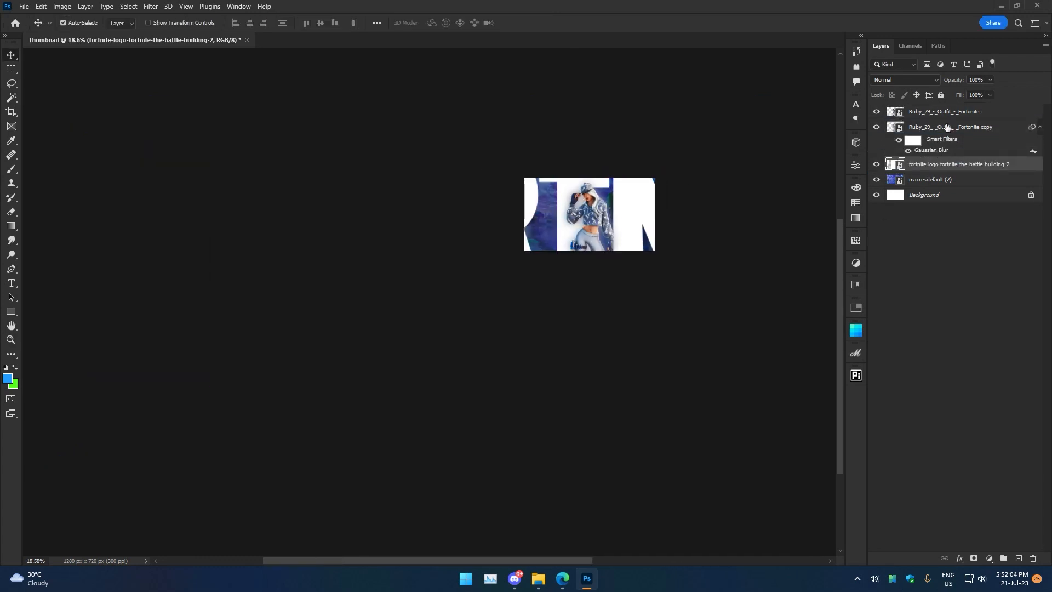
key("ctrl+t")
left_click_drag(212, 214, 546, 214)
key("Return")
Resize and reposition the Fortnite logo across the upper part of the canvas behind the character.
key("ctrl+space")
left_click_drag(614, 208, 501, 215)
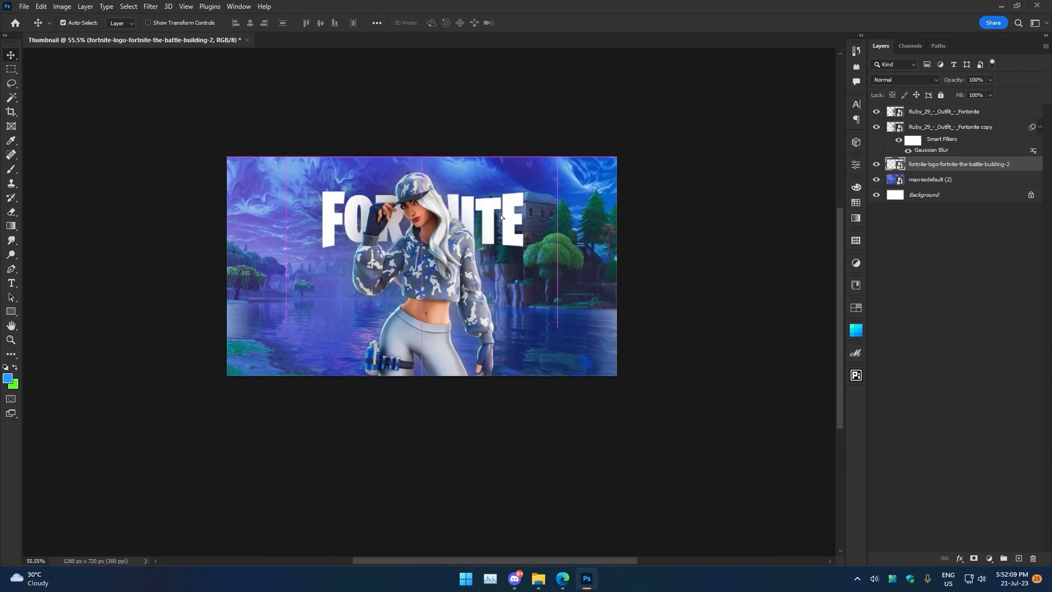
key("ctrl+t")
left_click_drag(564, 222, 542, 218)
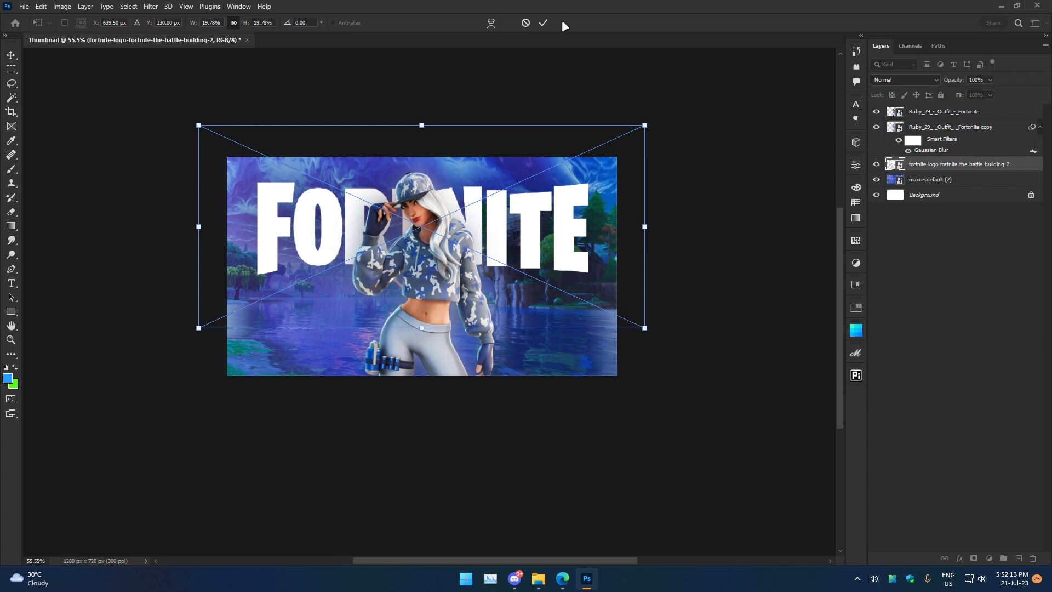
left_click(543, 23)
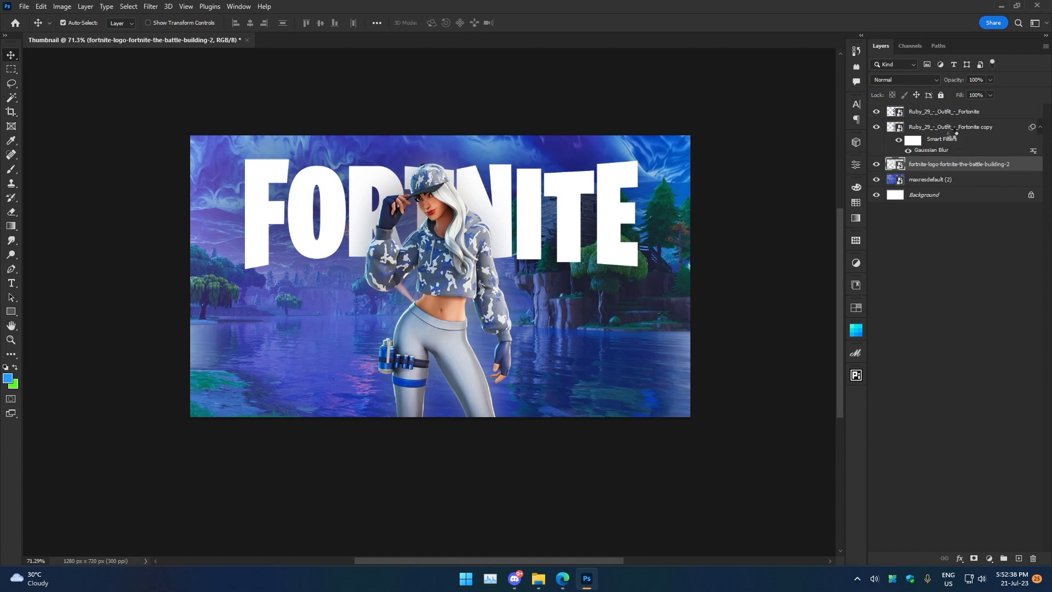
Select both character layers and enlarge them to about 143%, moving them to the right side of the canvas.
left_click(951, 129)
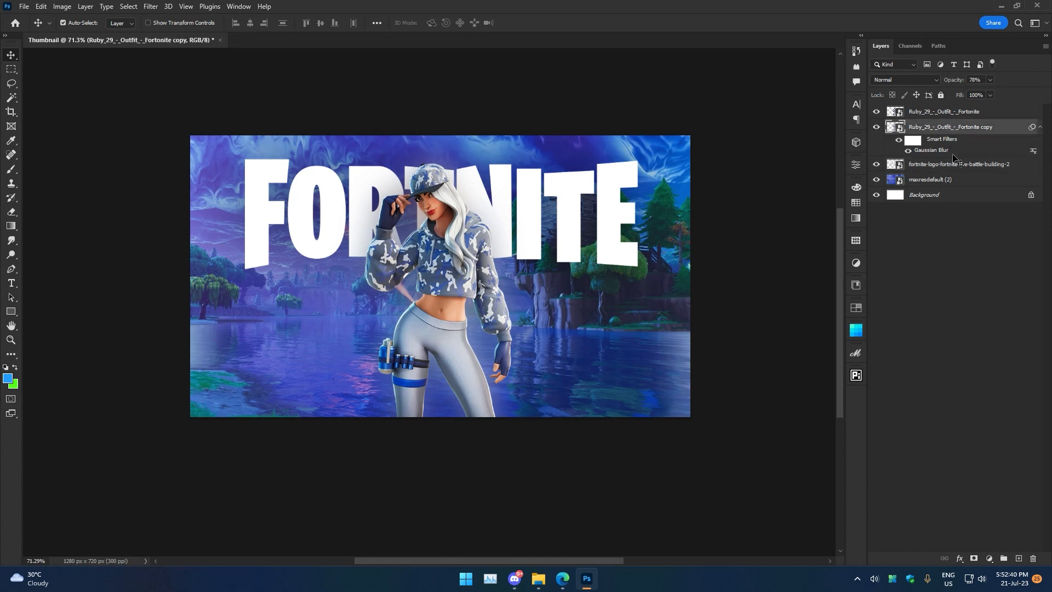
left_click(977, 119, "shift")
key("ctrl+t")
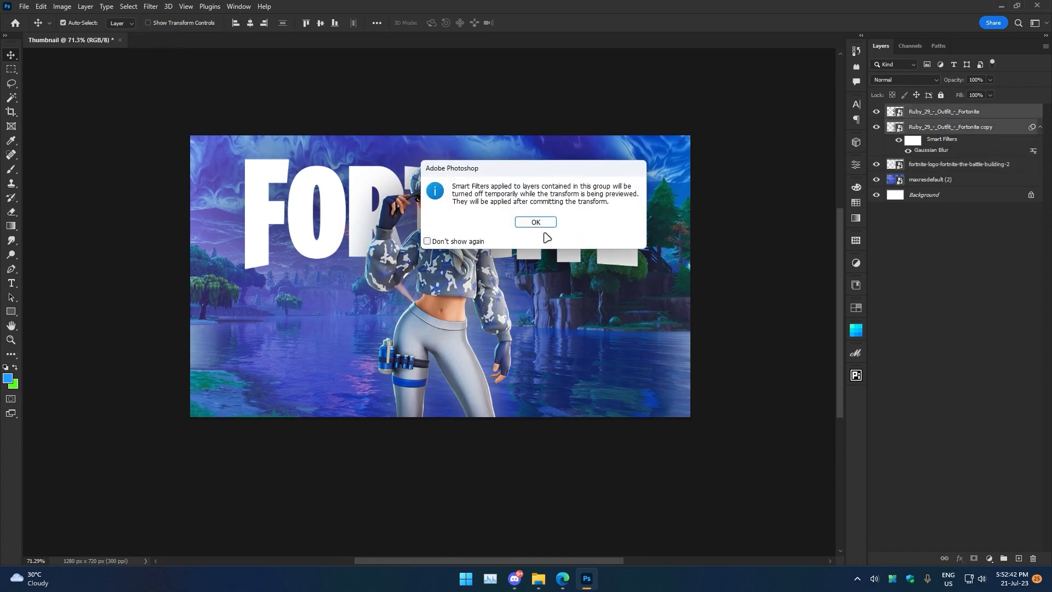
left_click(541, 222)
left_click_drag(552, 298, 599, 299)
left_click_drag(444, 252, 544, 280)
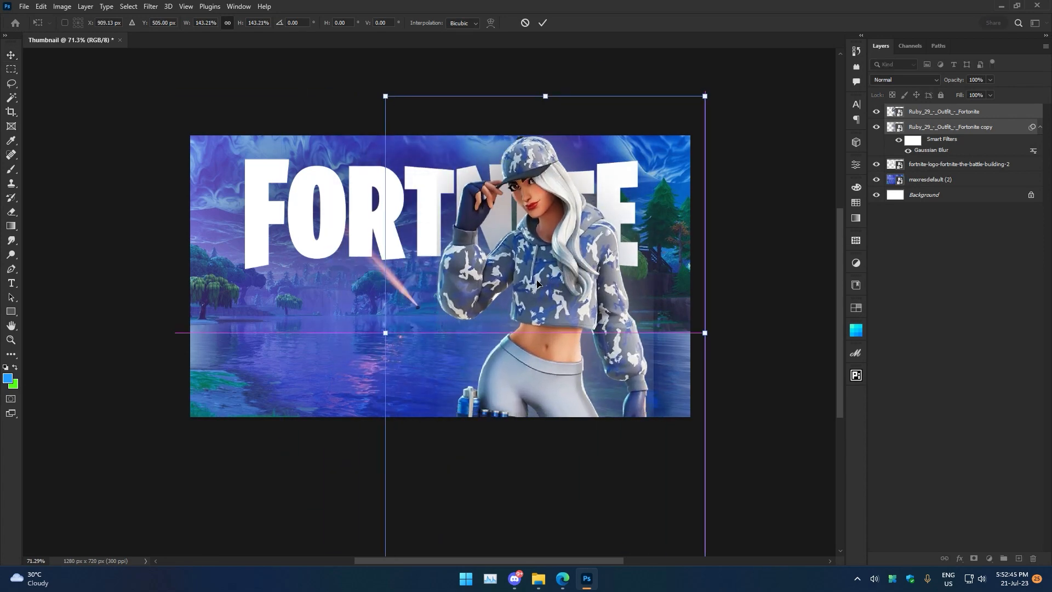
left_click(542, 22)
Scale the Fortnite logo down and position it in the upper left, beside the character's raised hand.
left_click(954, 167)
key("ctrl+t")
left_click_drag(707, 211, 485, 214)
left_click_drag(371, 208, 388, 201)
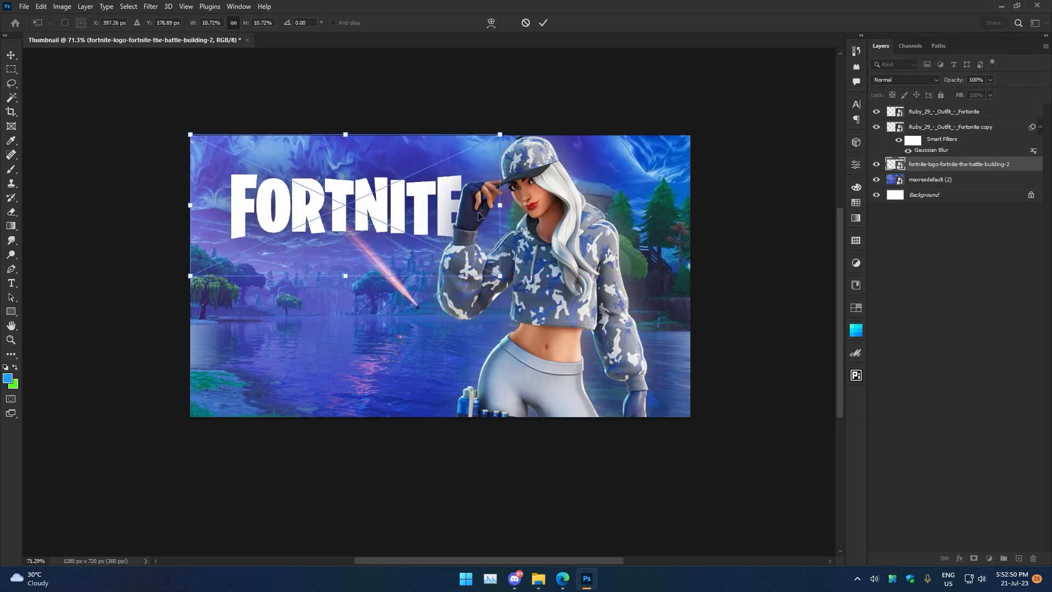
left_click_drag(500, 205, 597, 206)
left_click_drag(396, 192, 365, 197)
left_click_drag(572, 211, 536, 207)
left_click_drag(258, 217, 268, 214)
left_click(543, 23)
left_click_drag(418, 241, 504, 240)
Load the logo's shape as a selection and fill it with the foreground colour on a new layer.
left_click(896, 164, "ctrl")
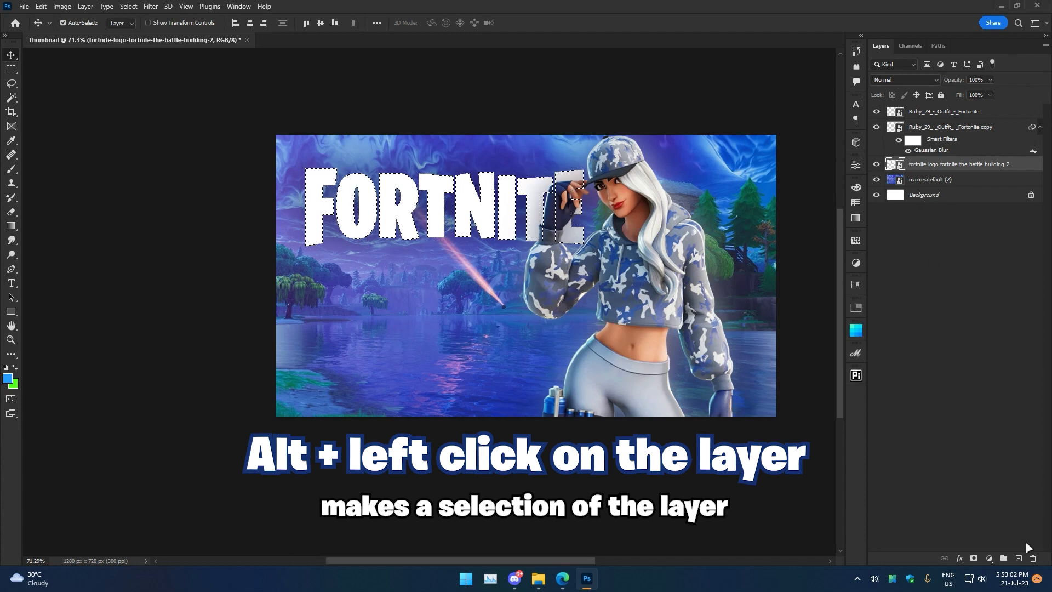
left_click(1018, 558)
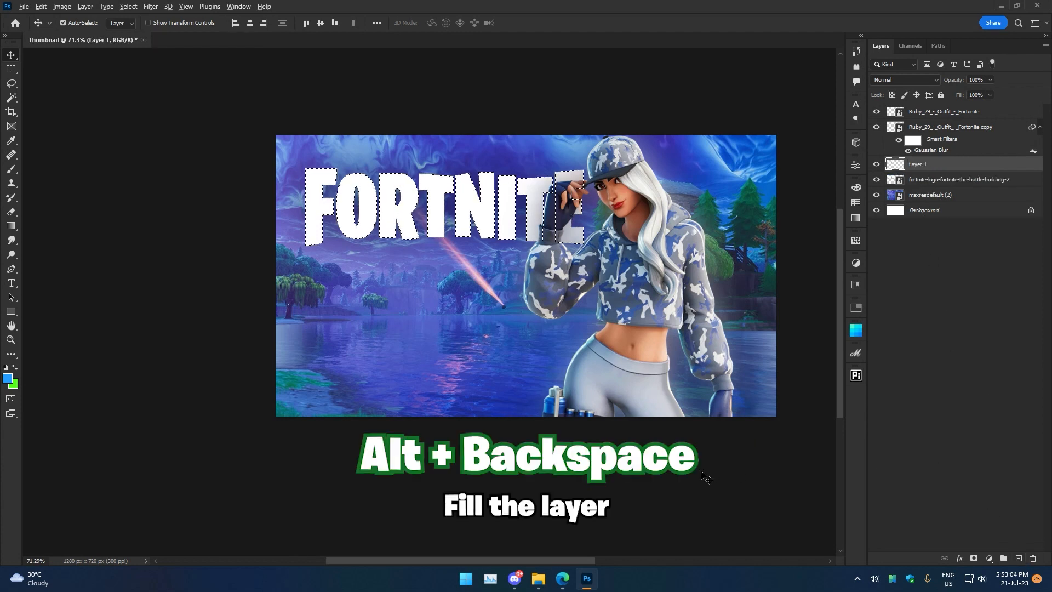
key("alt+BackSpace")
key("ctrl+d")
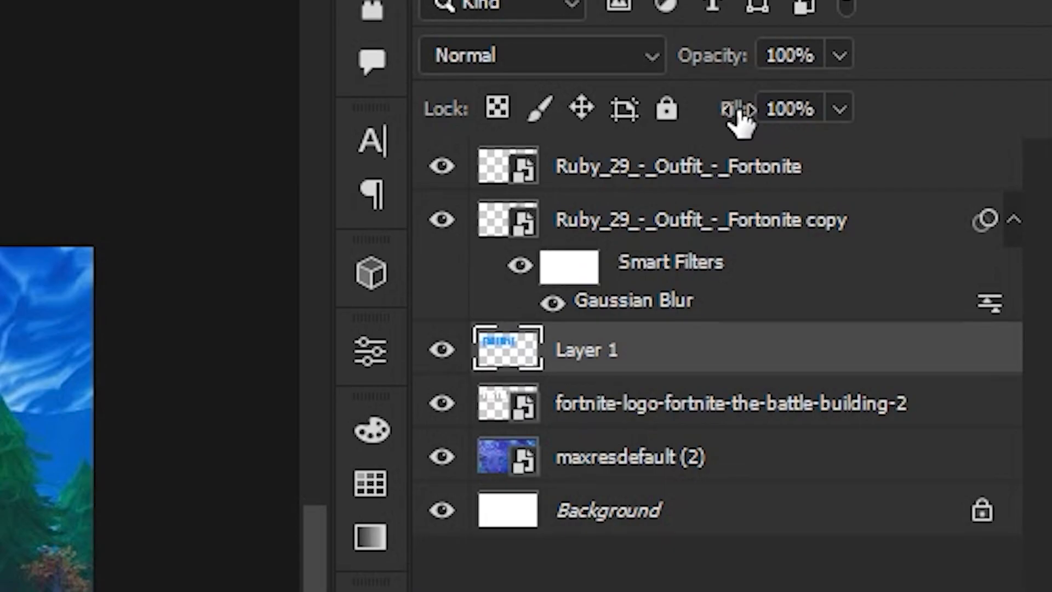
Set the new layer's fill to 0% and give it a 1 px white Stroke positioned Inside.
left_click_drag(961, 97, 902, 98)
right_click(927, 164)
left_click(475, 140)
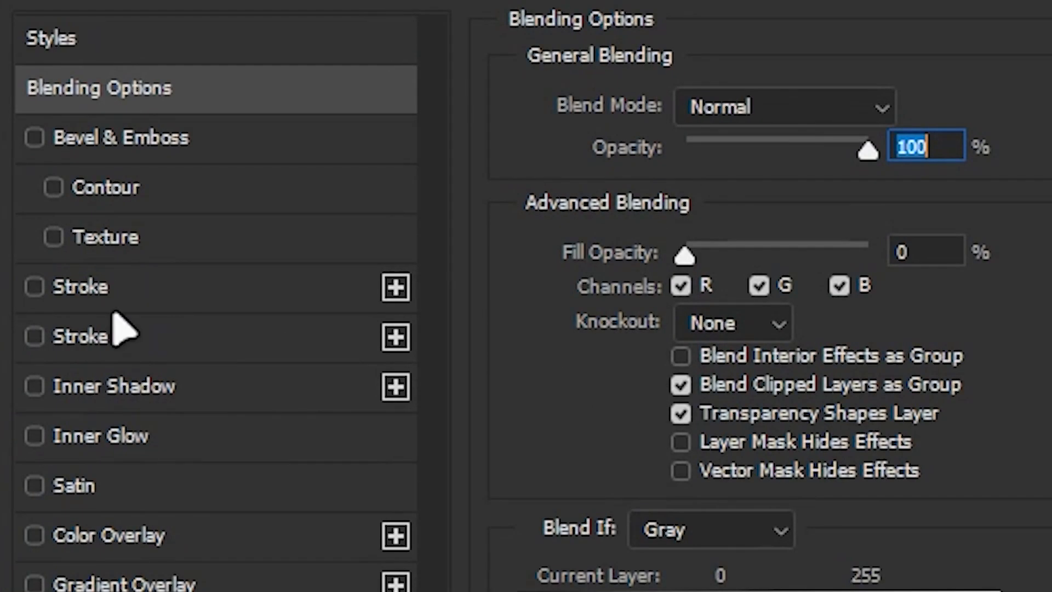
left_click(34, 286)
left_click(94, 286)
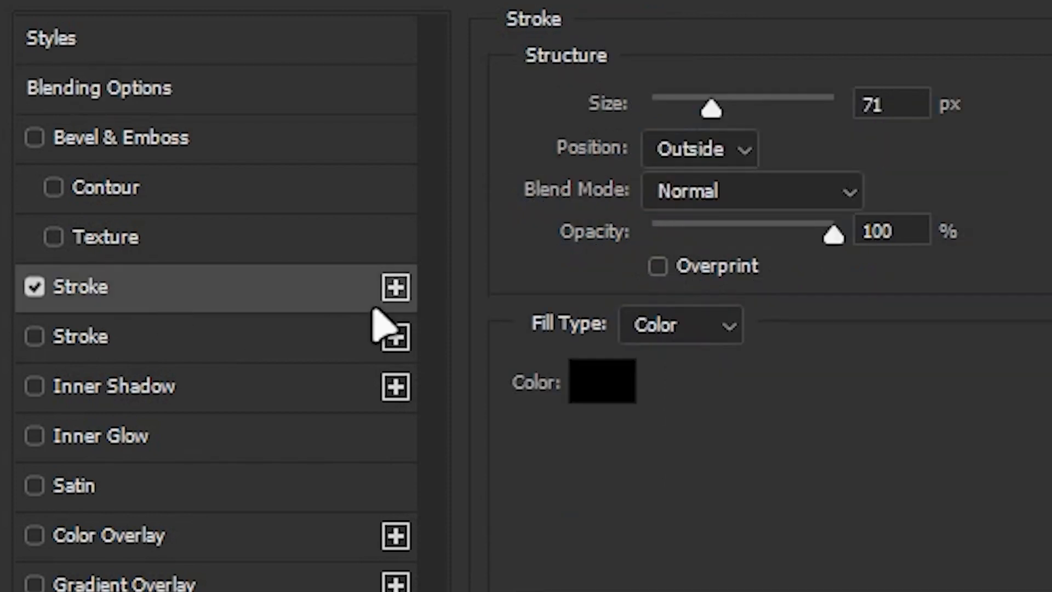
left_click_drag(712, 109, 615, 146)
left_click(580, 386)
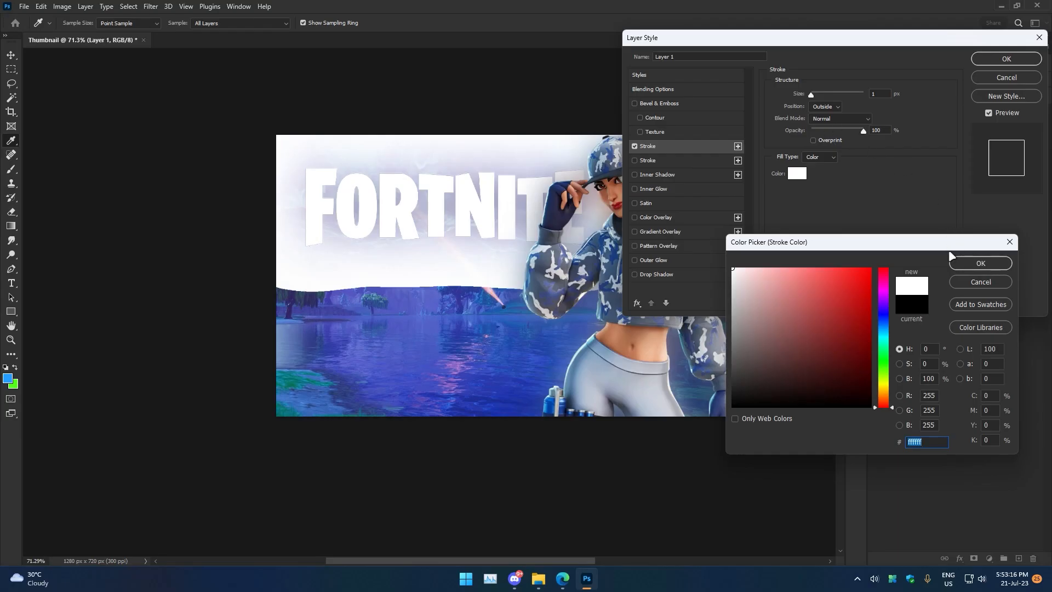
left_click(964, 262)
left_click(825, 118)
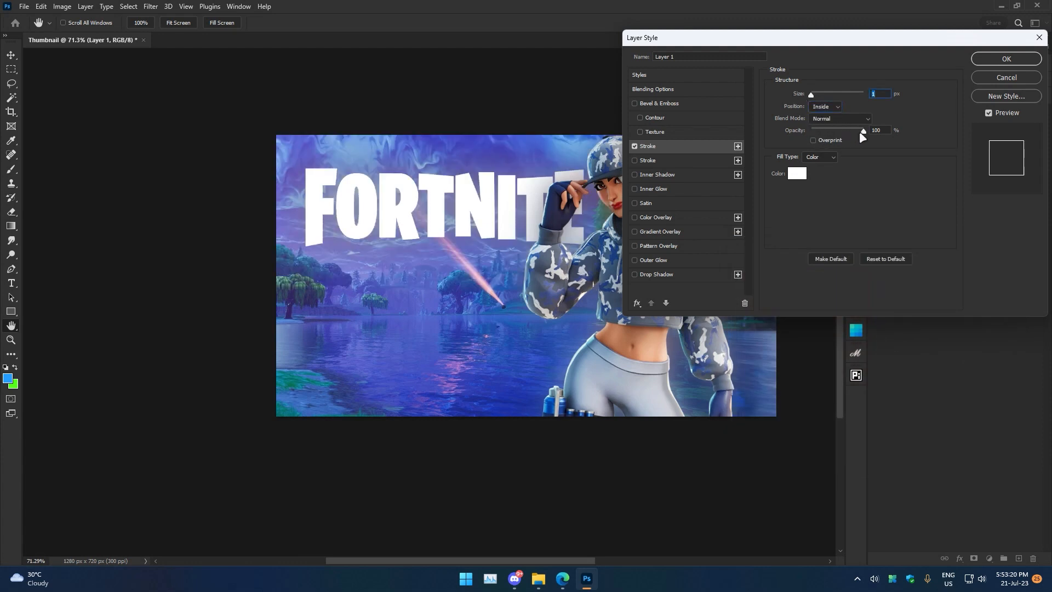
left_click(986, 59)
Move the outline layer to the top of the stack and slightly enlarge its stroke size.
left_click_drag(937, 168, 946, 111)
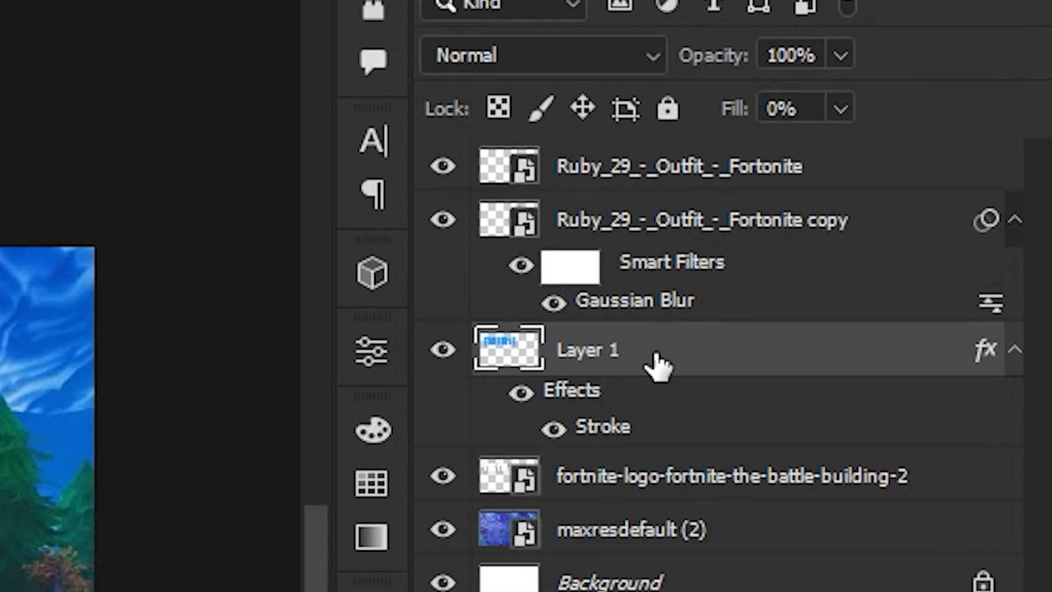
left_click_drag(685, 165, 684, 146)
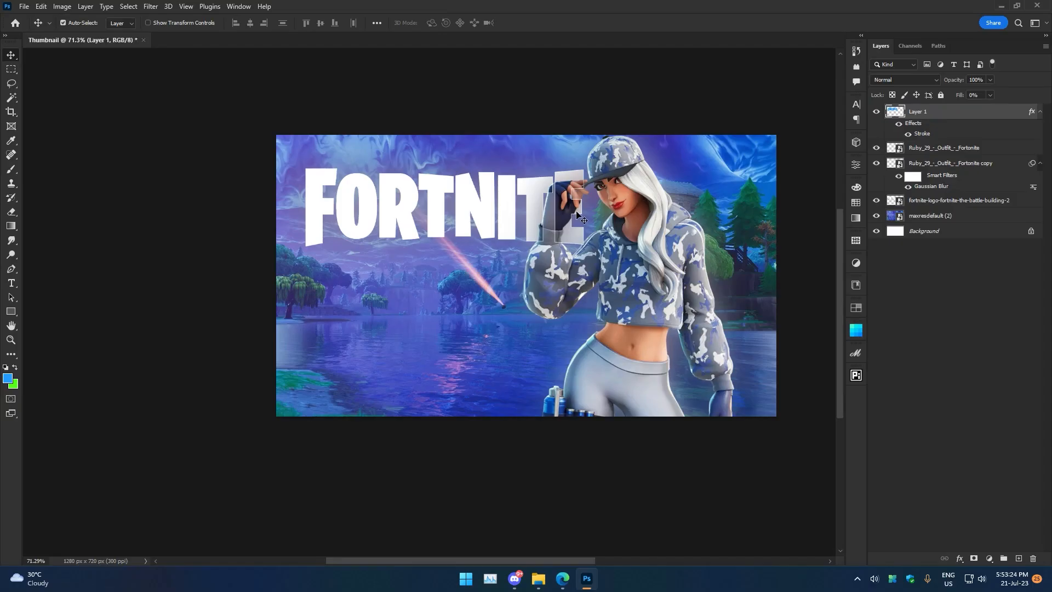
scroll(582, 221, "up", 4)
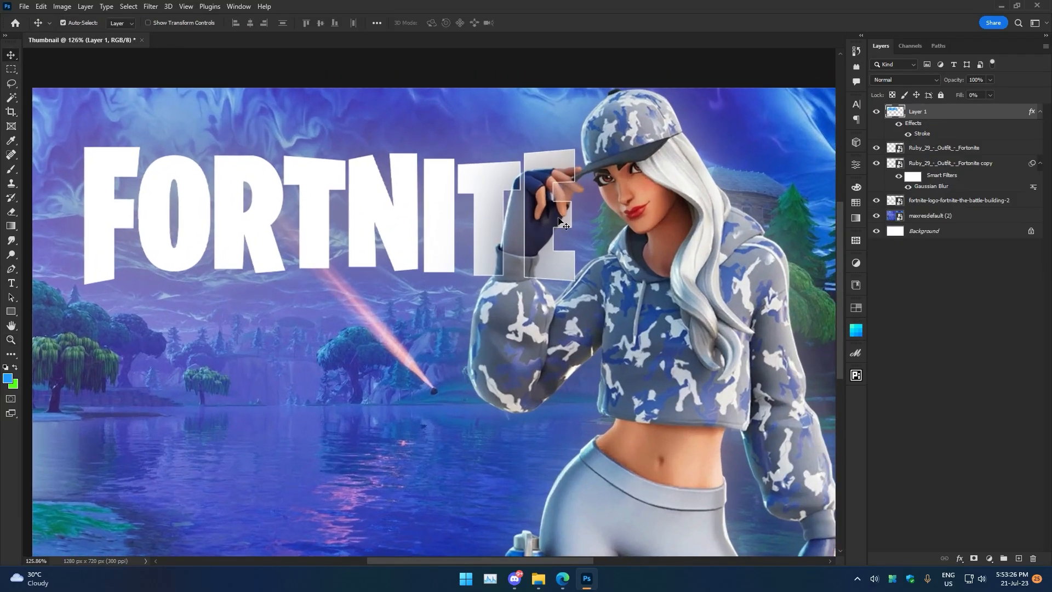
double_click(922, 135)
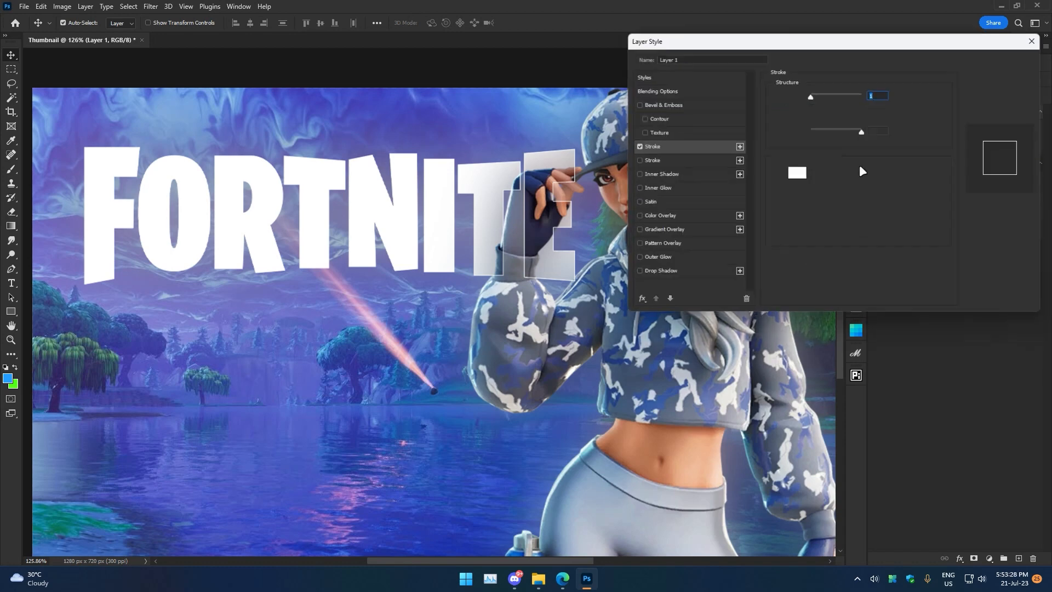
left_click_drag(811, 97, 815, 97)
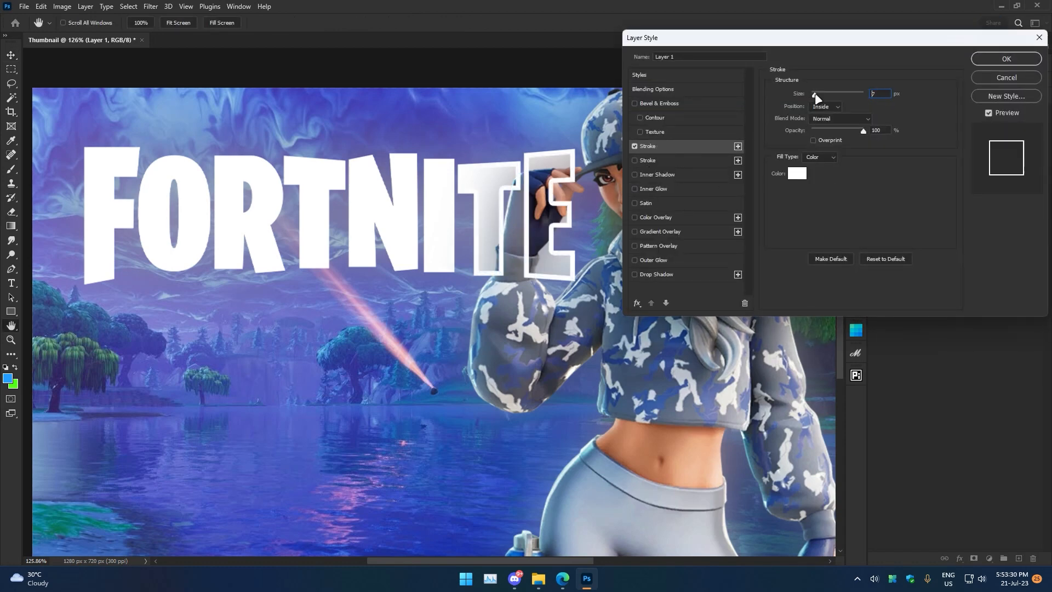
left_click(998, 59)
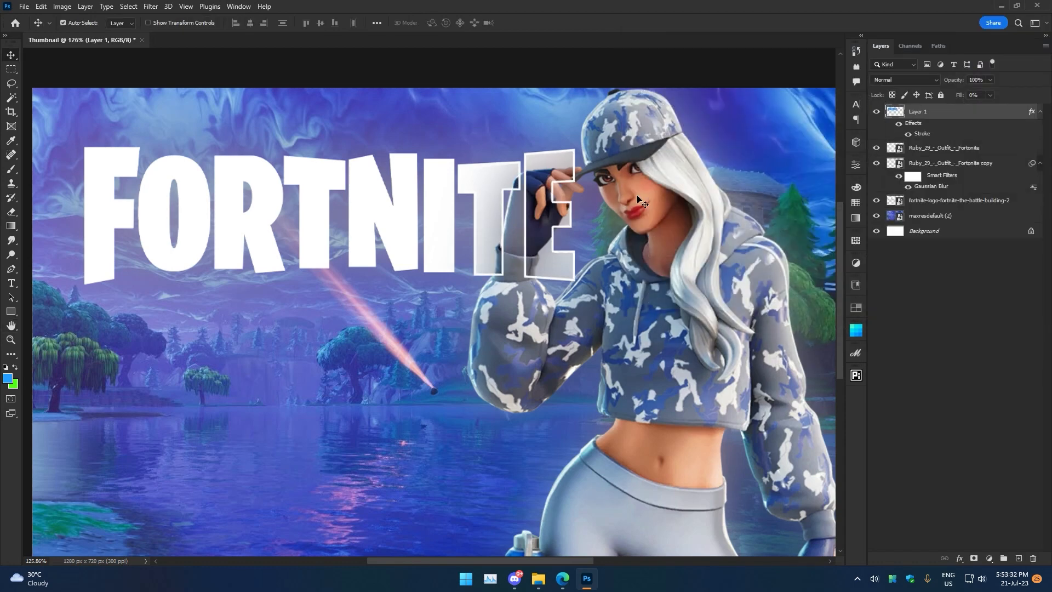
Group the original and blurred character layers together.
key("v")
scroll(772, 187, "down", 5)
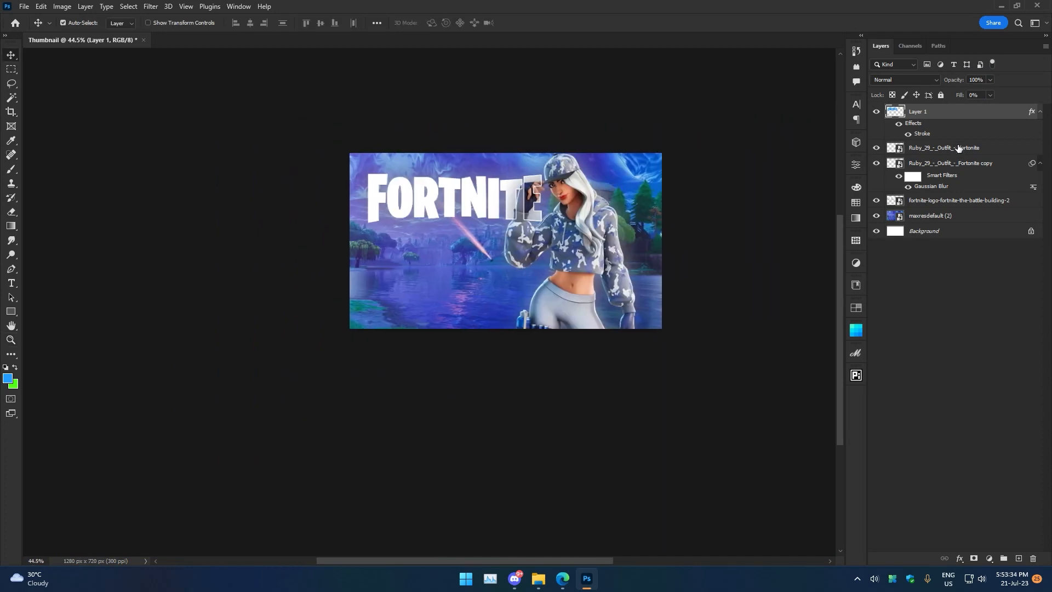
left_click(956, 149)
left_click(964, 163, "shift")
key("ctrl+g")
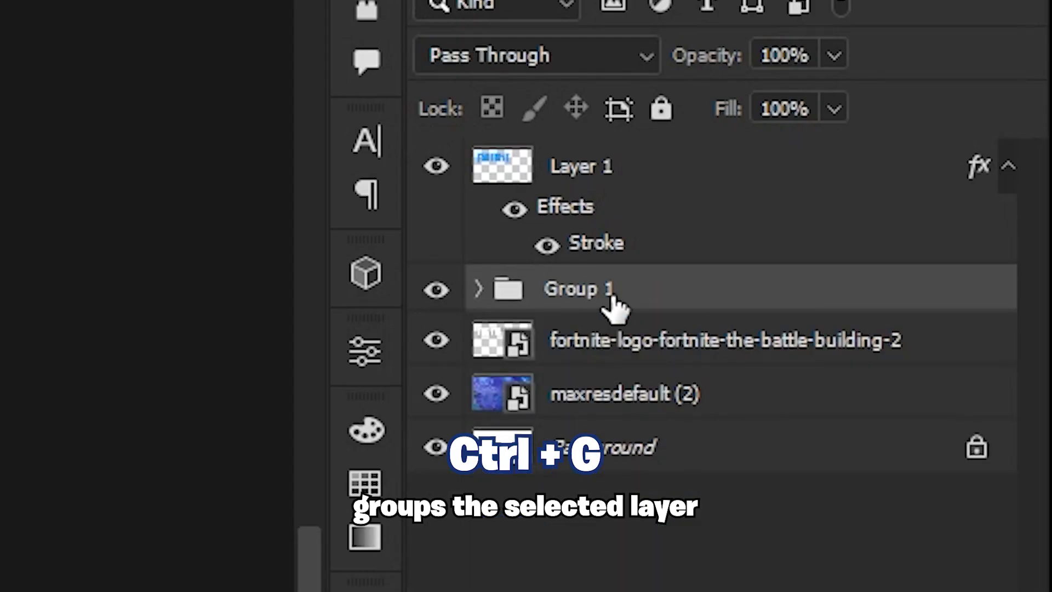
Scale the character group to about 114% and move it to the centre of the canvas.
key("ctrl+t")
left_click(531, 222)
left_click_drag(607, 223, 542, 233)
left_click_drag(597, 296, 608, 291)
mouse_move(537, 232)
left_mouse_down()
mouse_move(543, 243)
mouse_move(527, 236)
left_mouse_up()
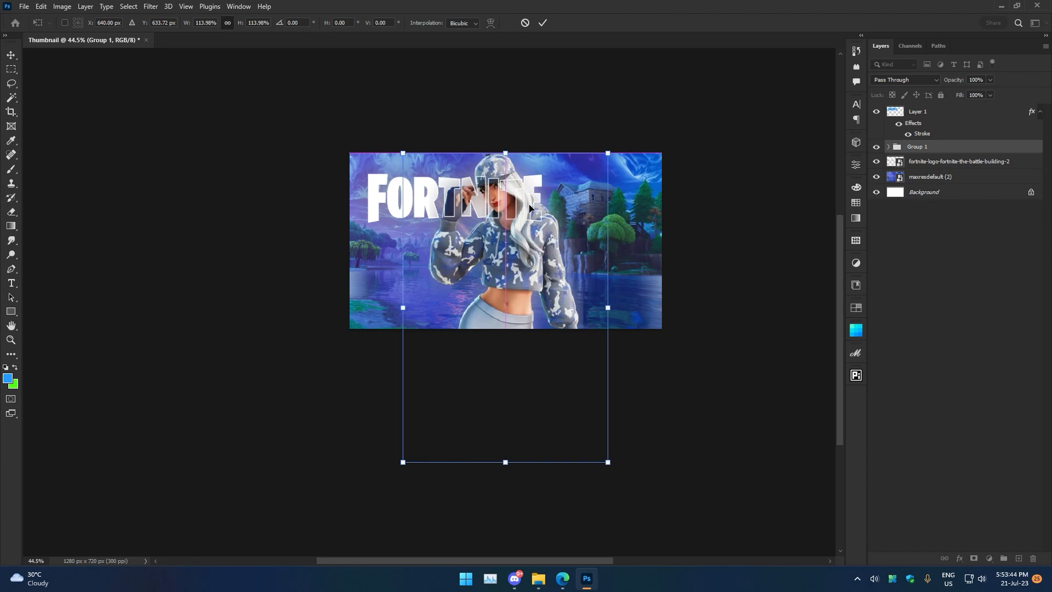
left_click(543, 23)
Select the logo and its outline layer and scale them up to about 144%, centring them across the canvas.
left_click(920, 117)
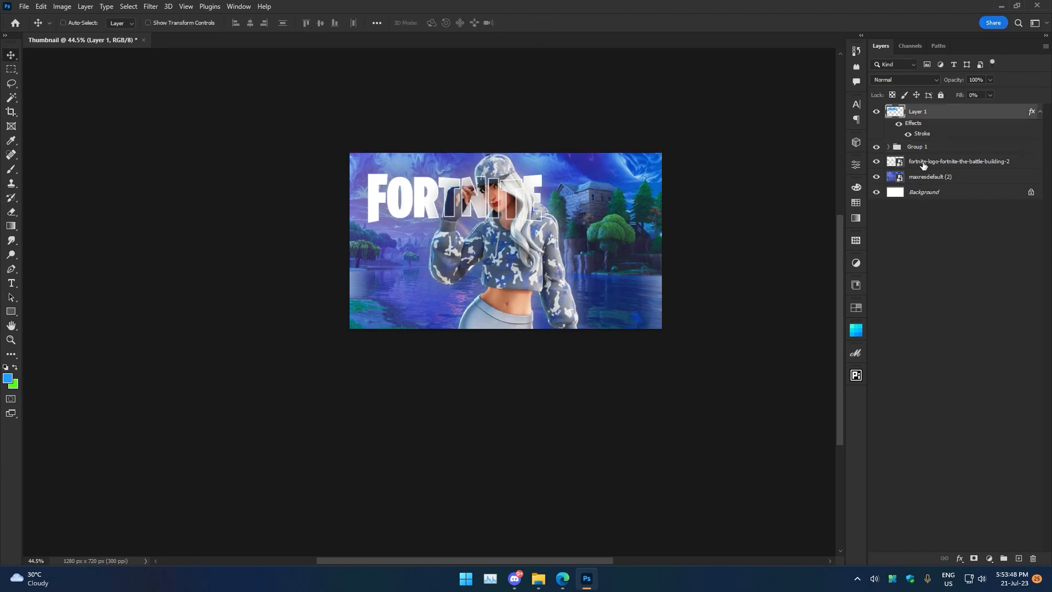
left_click(924, 165, "ctrl")
key("ctrl+t")
left_click_drag(518, 192, 666, 241)
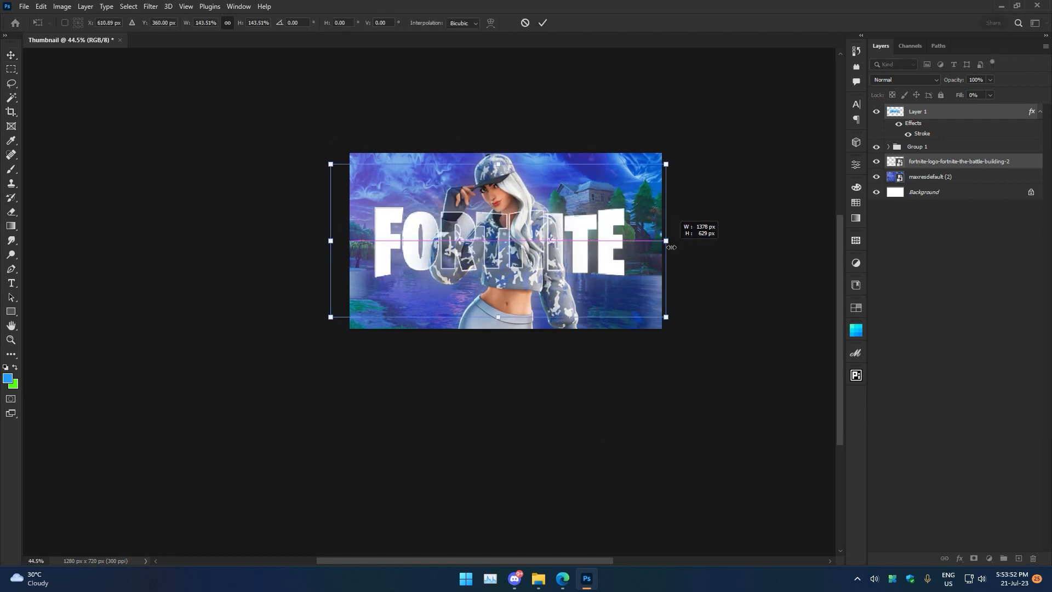
mouse_move(585, 240)
left_mouse_down()
mouse_move(585, 270)
mouse_move(584, 217)
mouse_move(587, 230)
left_mouse_up()
mouse_move(677, 231)
left_mouse_down()
mouse_move(659, 230)
mouse_move(686, 232)
left_mouse_up()
left_click(542, 23)
Nudge the logo layers slightly lower and hide the outline layer.
scroll(653, 231, "down", 3)
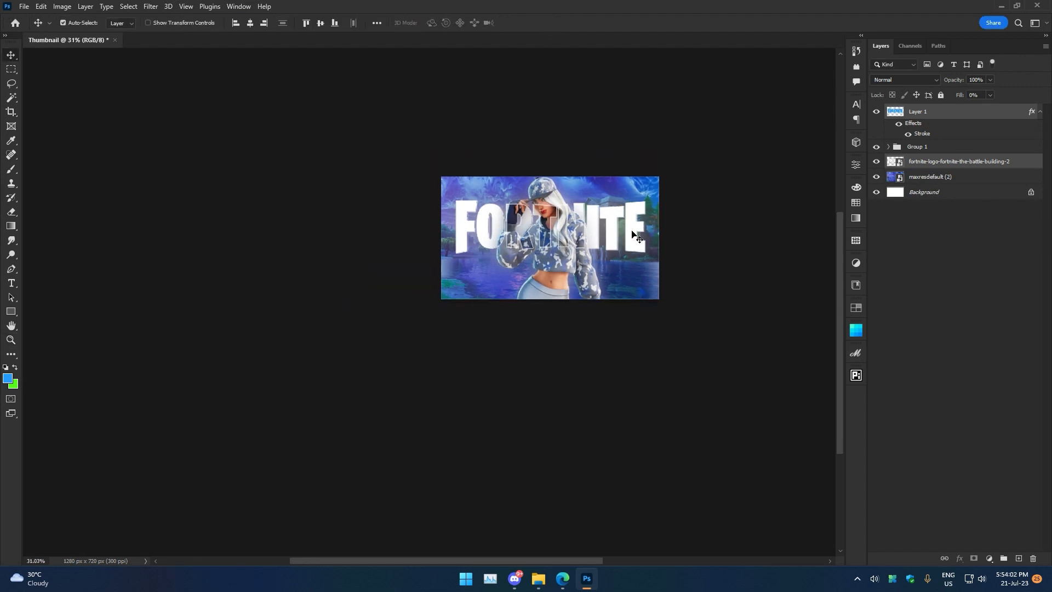
scroll(606, 240, "up", 4)
left_click_drag(585, 215, 587, 226)
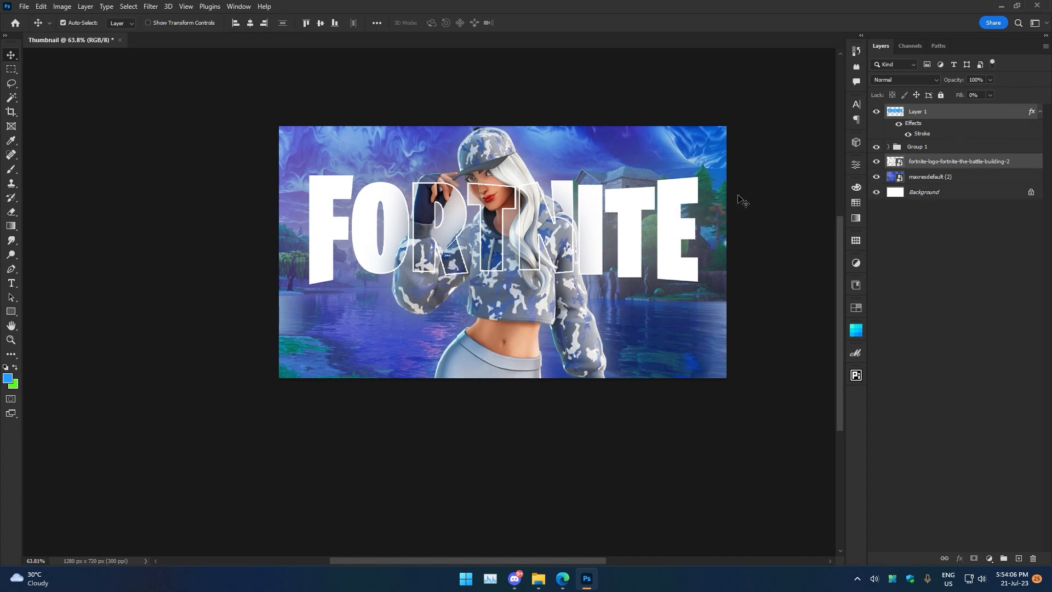
left_click(877, 112)
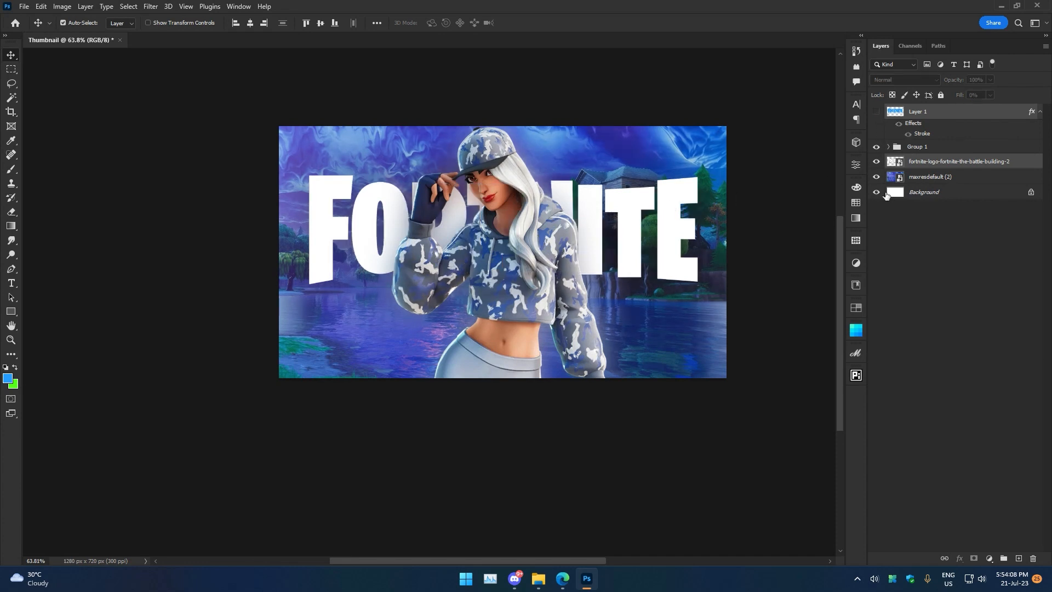
Undo the last two transformations of the logo and character.
left_click(906, 235)
key("ctrl+z")
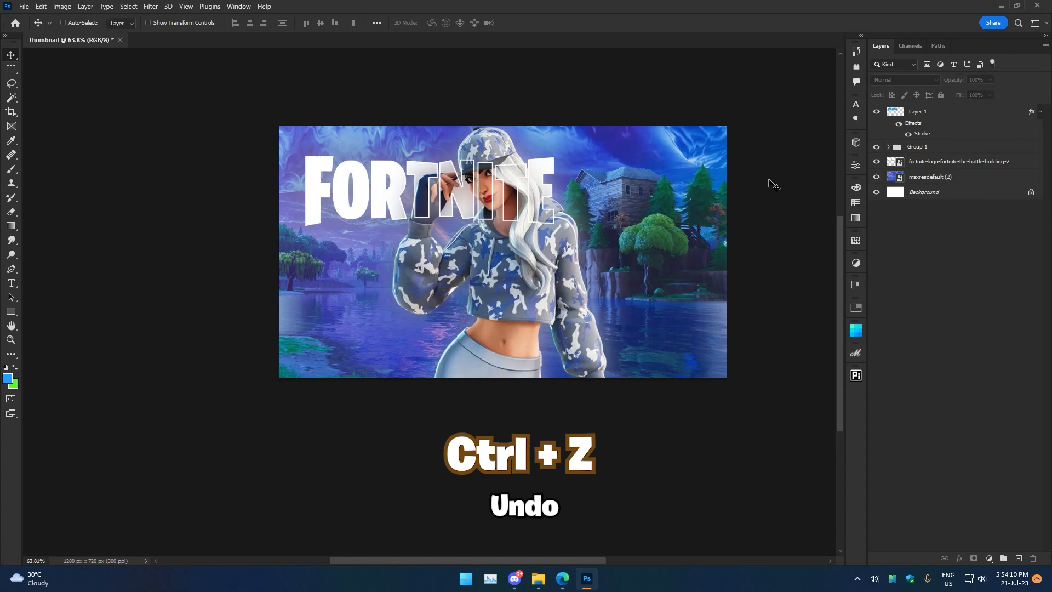
key("ctrl+z")
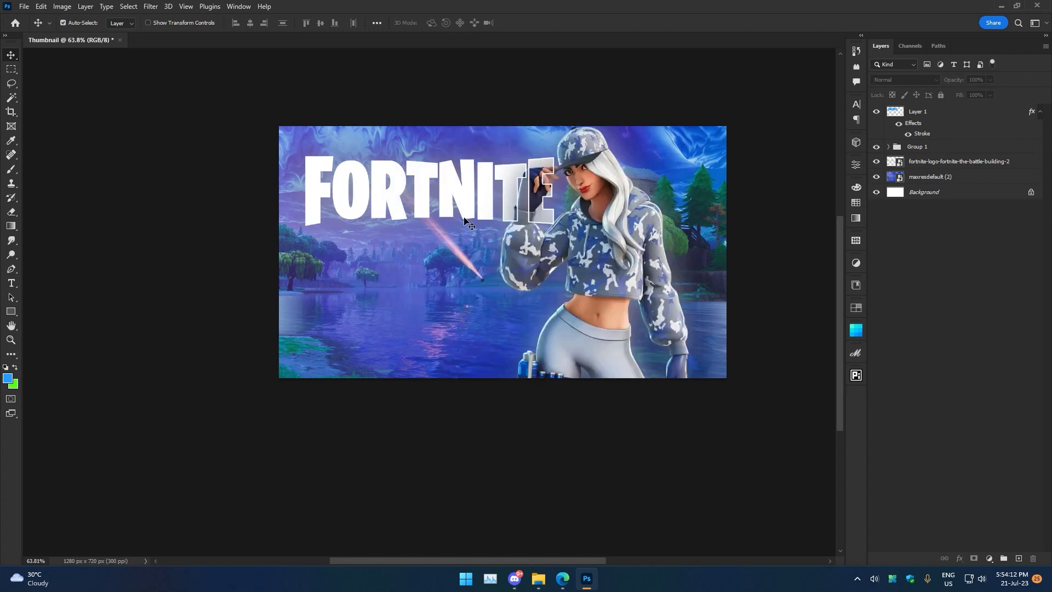
key("t")
left_click(392, 266)
type("m")
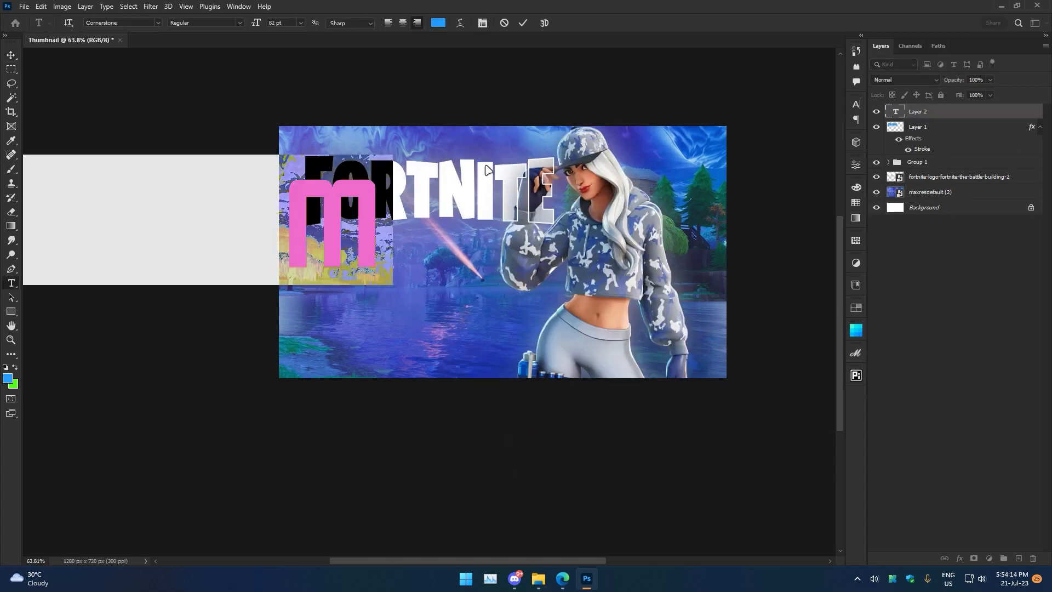
left_click(503, 23)
Add a placeholder text layer reading adad below the logo and scale it up across the left side.
left_click(424, 307)
type("ADAD")
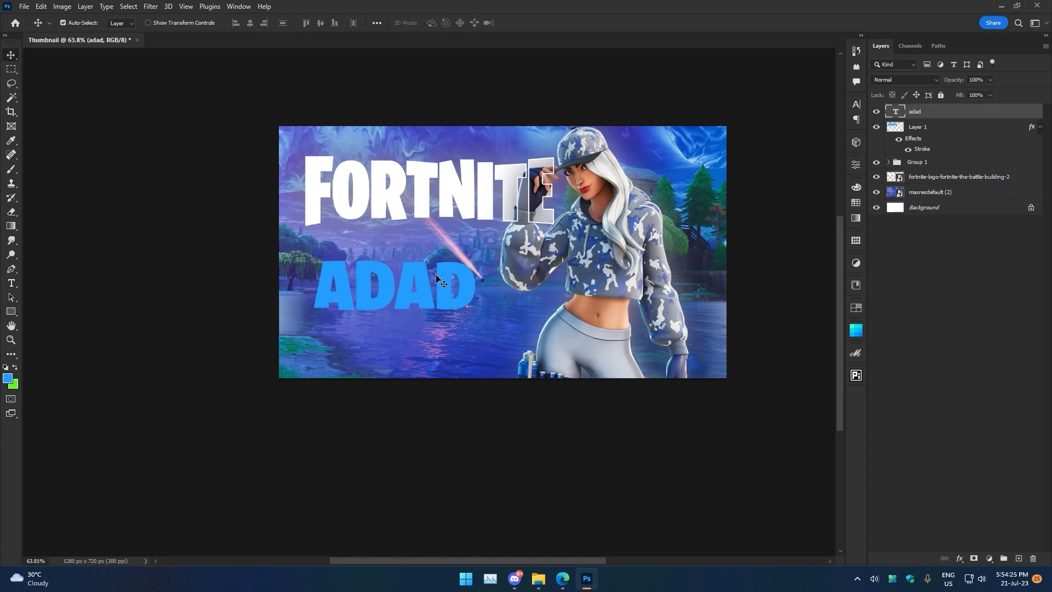
key("ctrl+t")
left_click_drag(475, 251, 491, 241)
left_click_drag(434, 301, 440, 286)
left_click(542, 23)
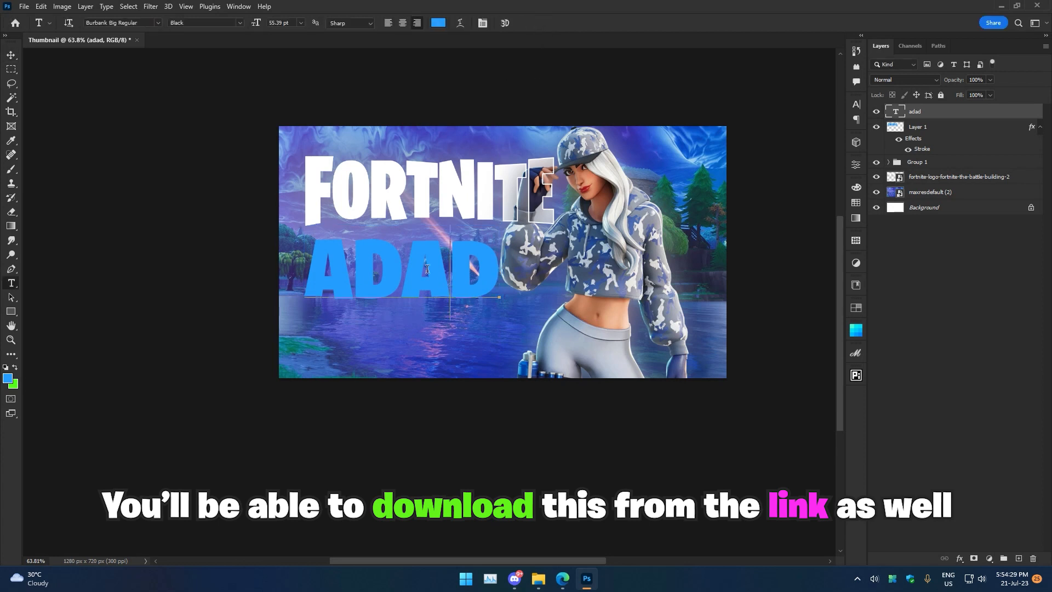
Replace the placeholder text with 20 kills.
double_click(427, 268)
type("20 kills")
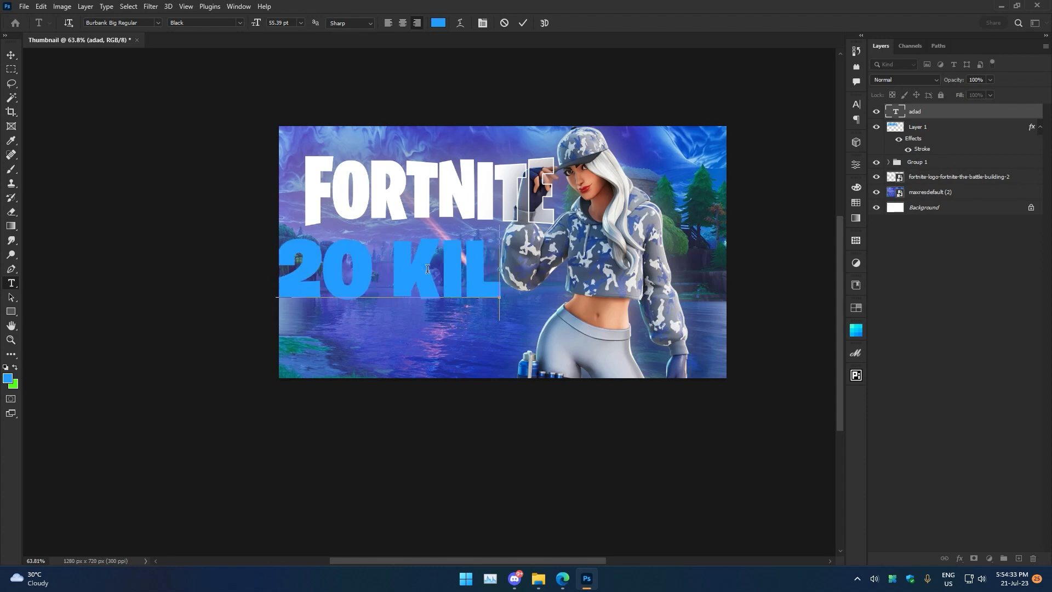
Resize and reposition the 20 kills text beneath the logo on the left.
key("ctrl+t")
left_click_drag(190, 271, 303, 272)
left_click_drag(393, 274, 420, 261)
left_click(542, 22)
Recolour the 20 kills text white by sampling the colour from the Fortnite logo.
double_click(460, 241)
left_click(438, 22)
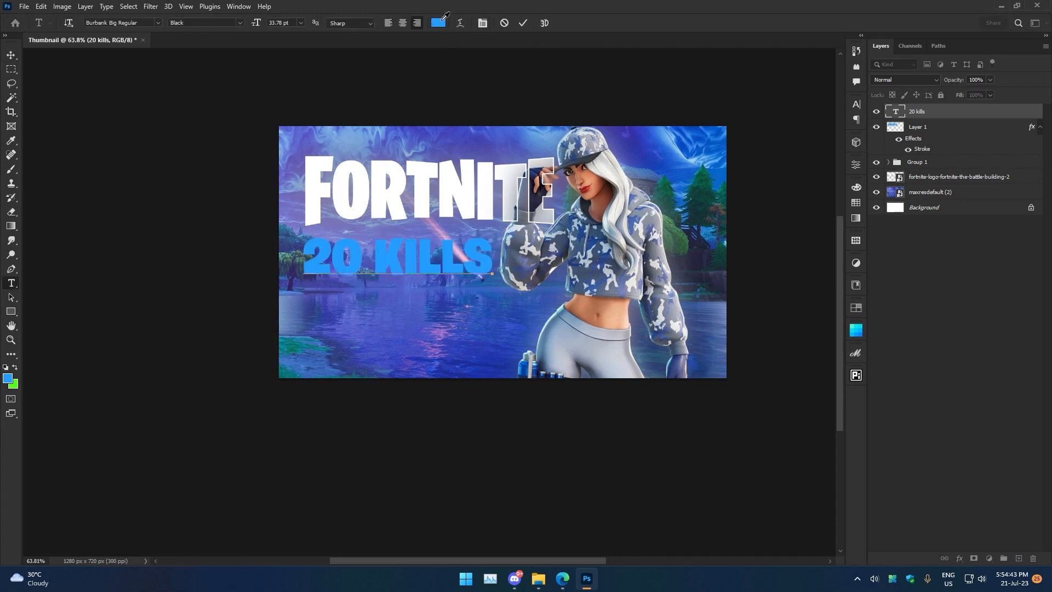
left_click(383, 174)
left_click(981, 263)
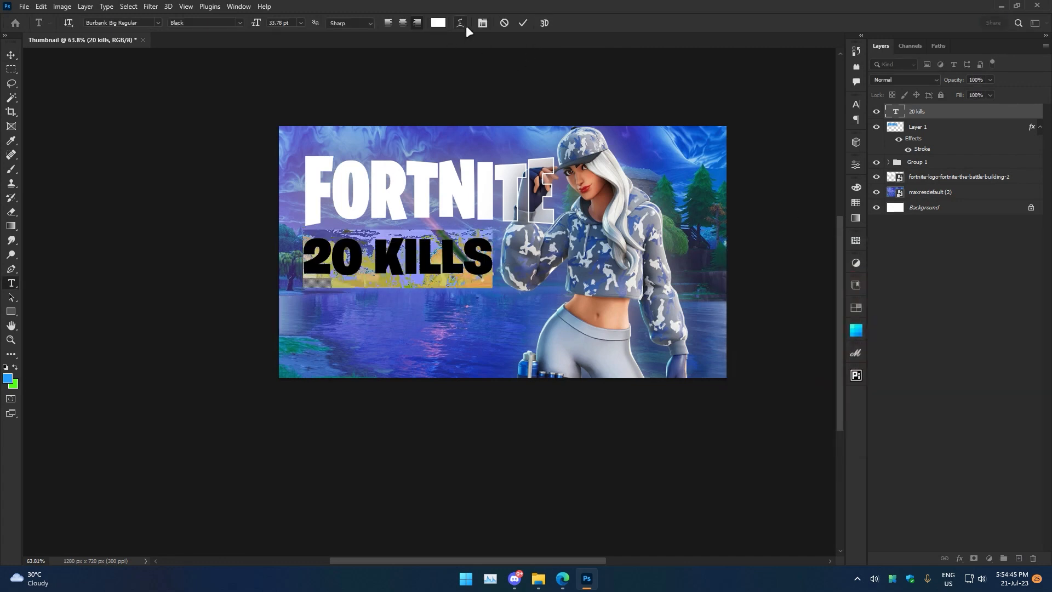
left_click(438, 23)
left_click_drag(826, 300, 781, 329)
left_click_drag(438, 150, 364, 164)
left_click(987, 283)
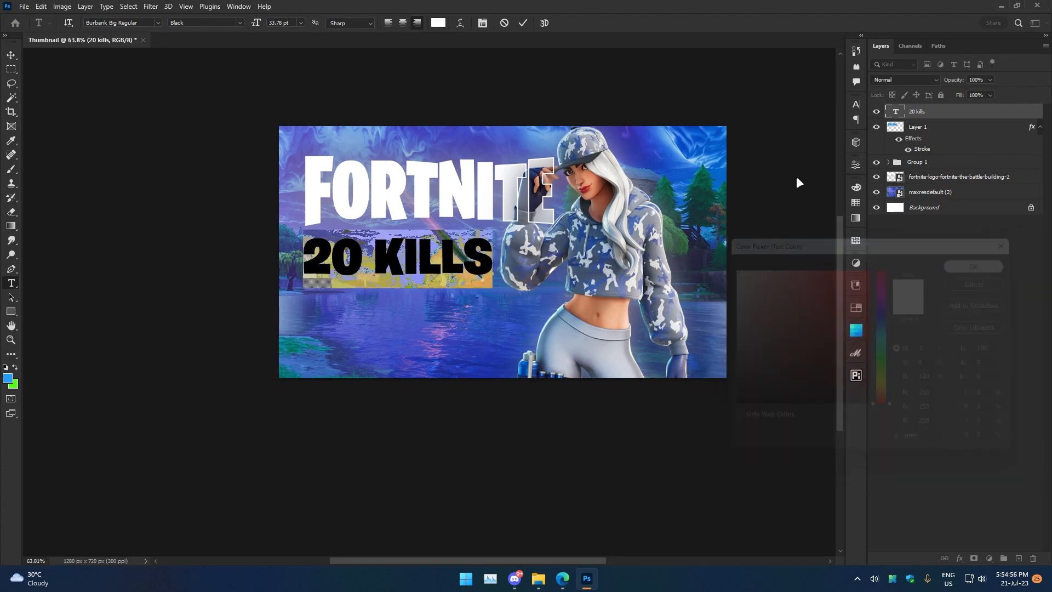
Select the word KILLS in the text and set its colour to a light cyan.
left_click(523, 22)
left_click(12, 55)
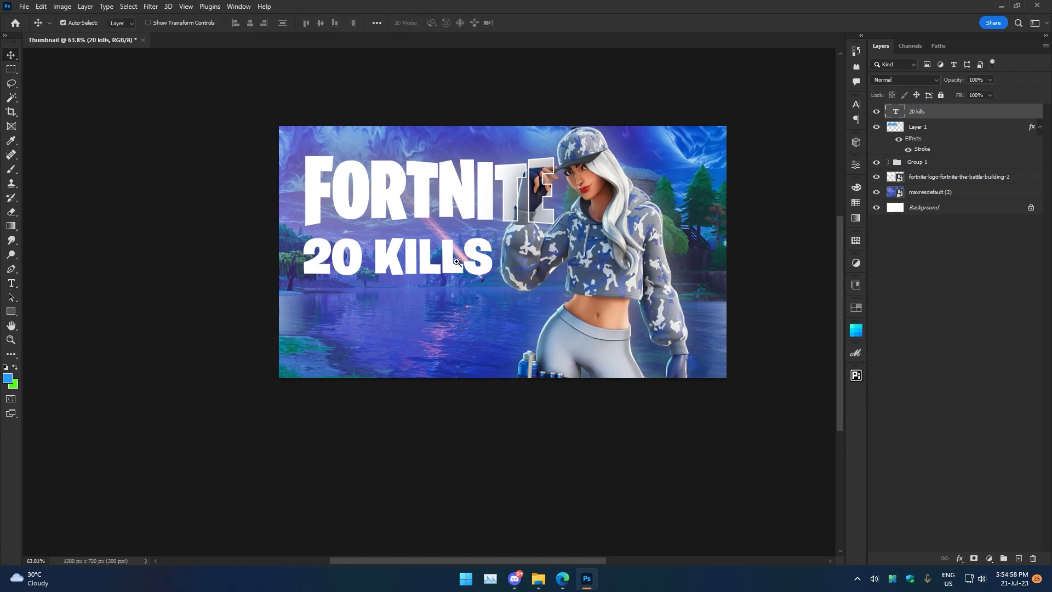
key("z")
left_click_drag(423, 252, 438, 252)
key("t")
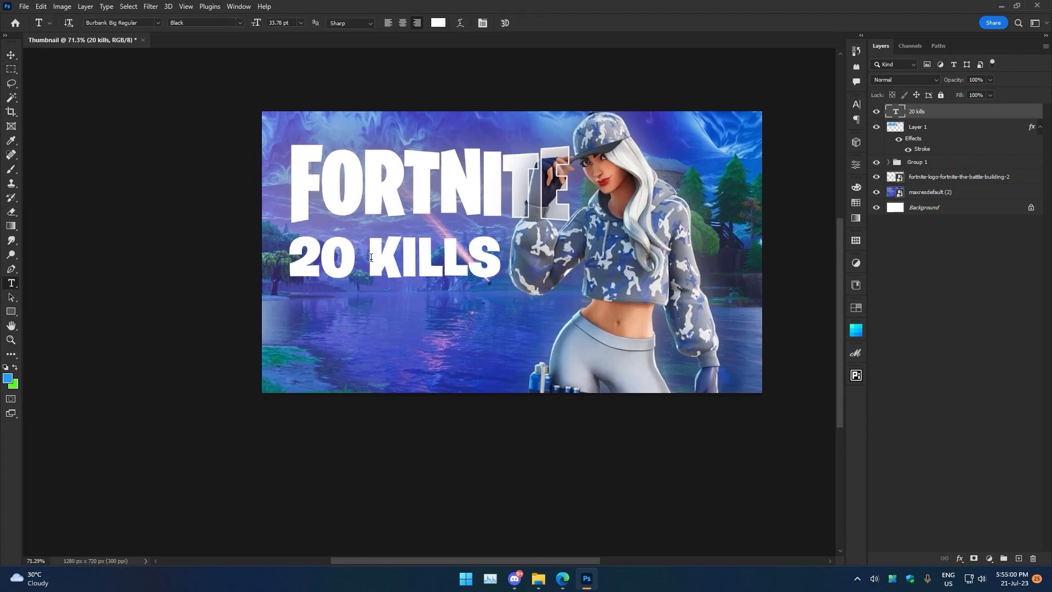
double_click(371, 257)
left_click(438, 23)
left_click(811, 294)
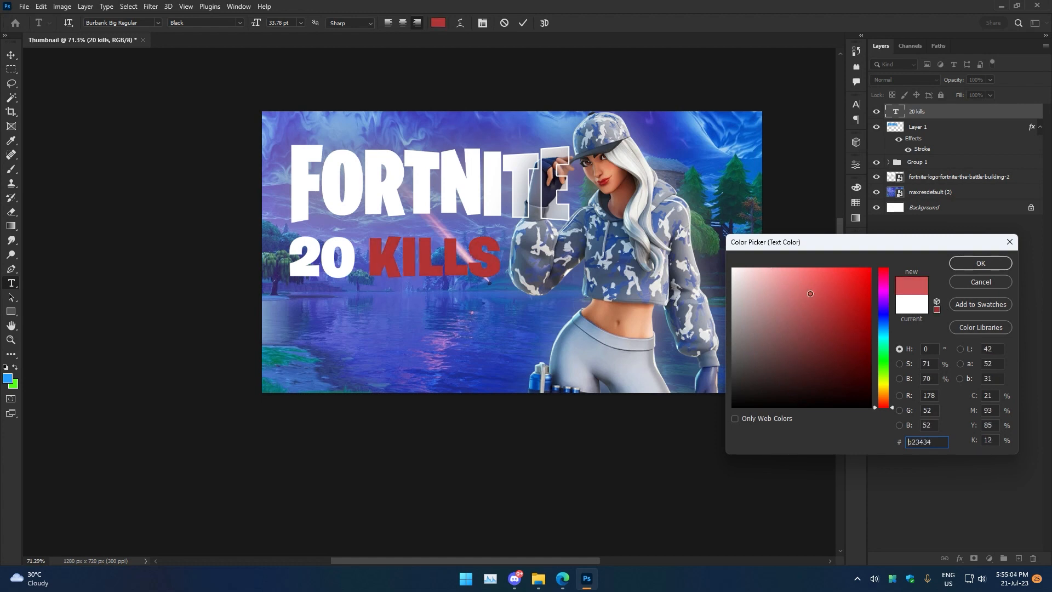
mouse_move(883, 317)
left_mouse_down()
mouse_move(886, 354)
mouse_move(889, 328)
mouse_move(886, 336)
left_mouse_up()
left_click(805, 270)
left_click(954, 266)
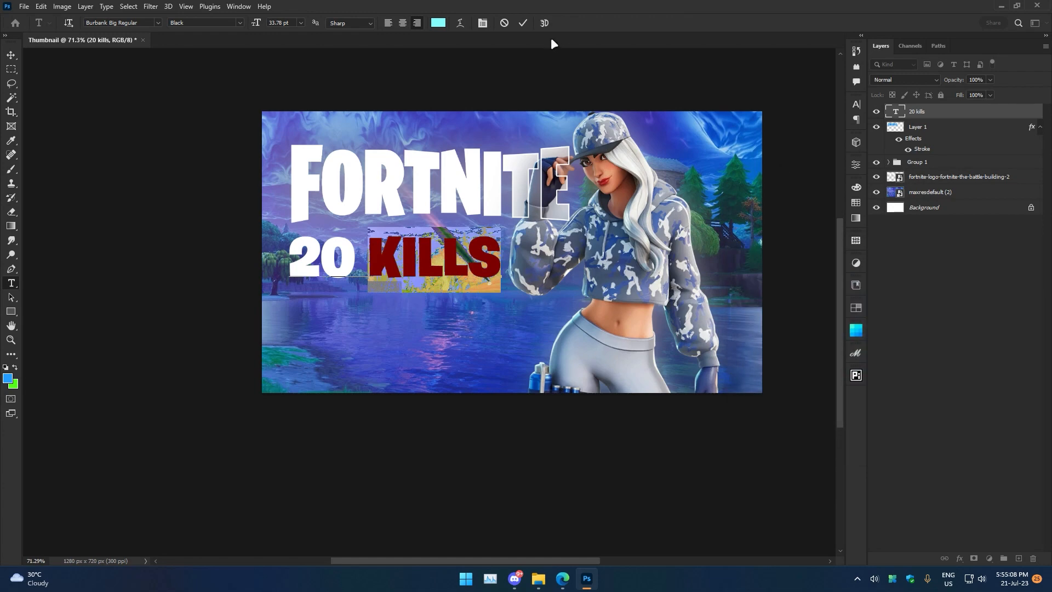
Open the 20 kills layer's style settings and enable a Gradient Overlay.
left_click(523, 23)
key("v")
right_click(919, 112)
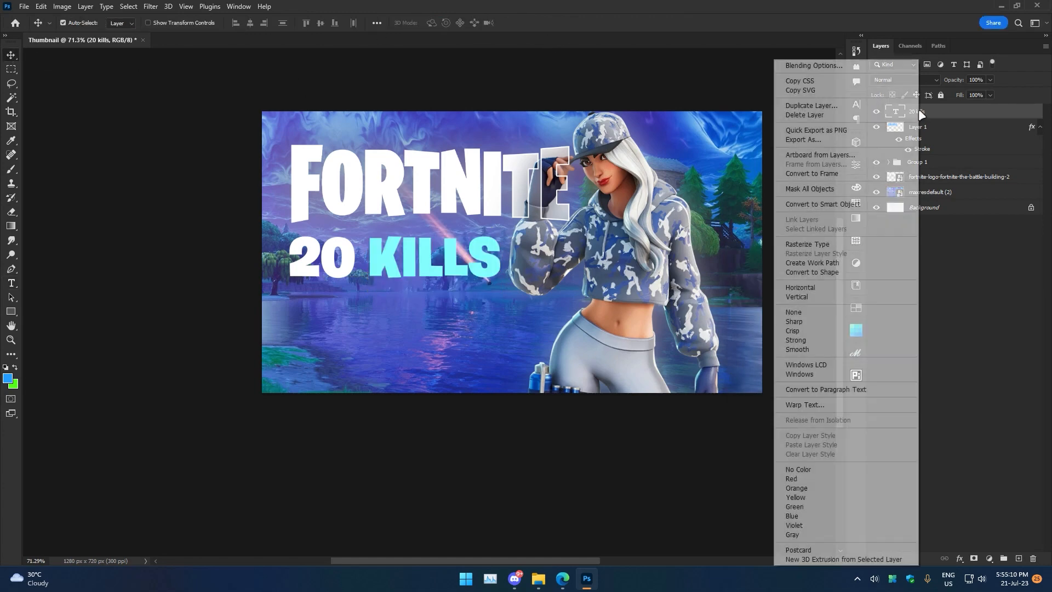
left_click(862, 66)
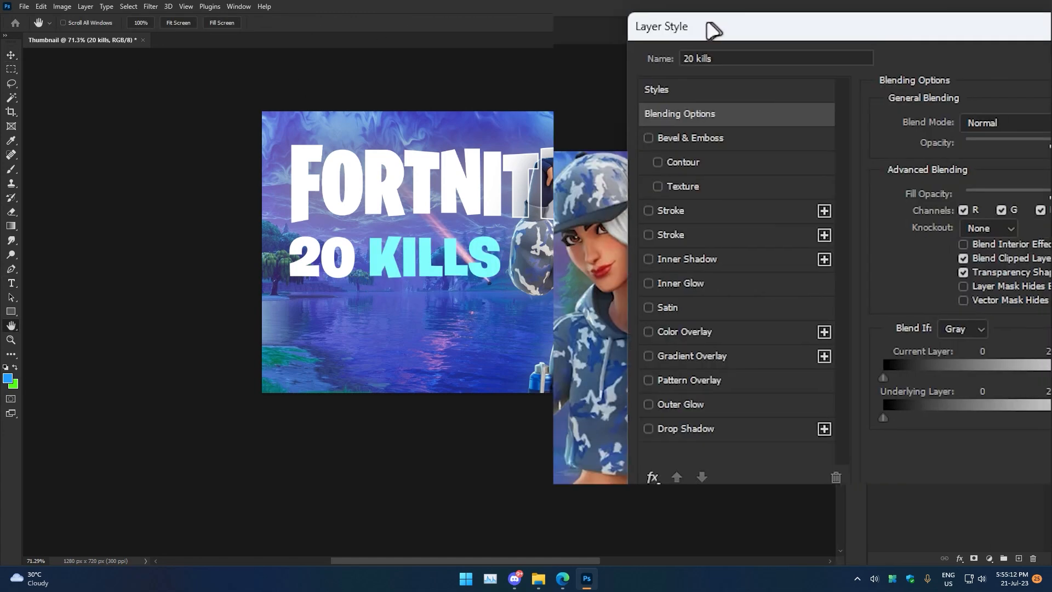
left_click(572, 202)
left_click(572, 202)
left_click(573, 348)
left_click(597, 353)
Choose a preset from the Blues gradient folder and set the gradient scale to 150%.
left_click(975, 157)
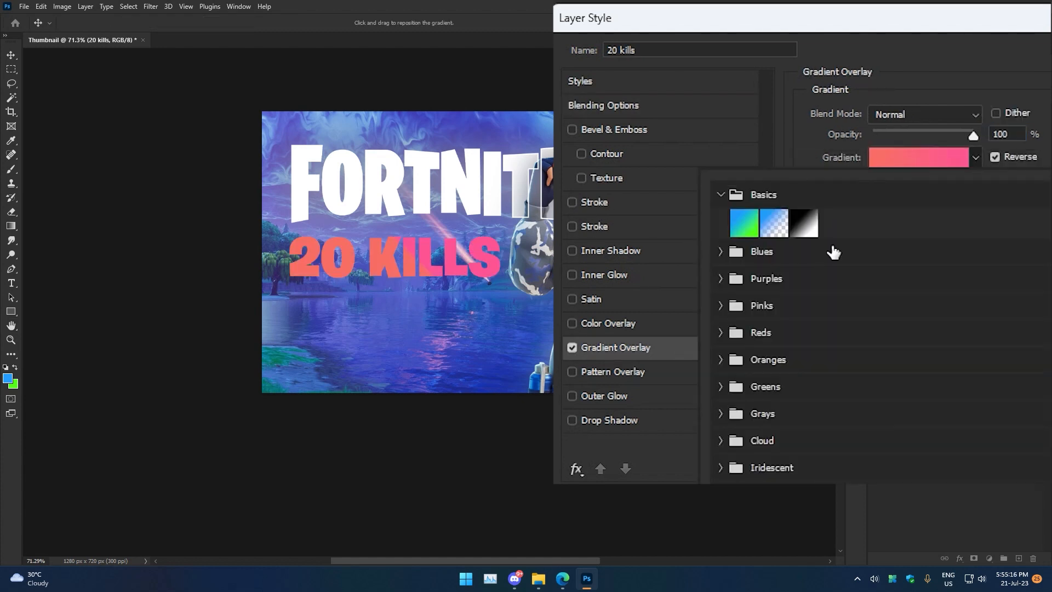
left_click(721, 253)
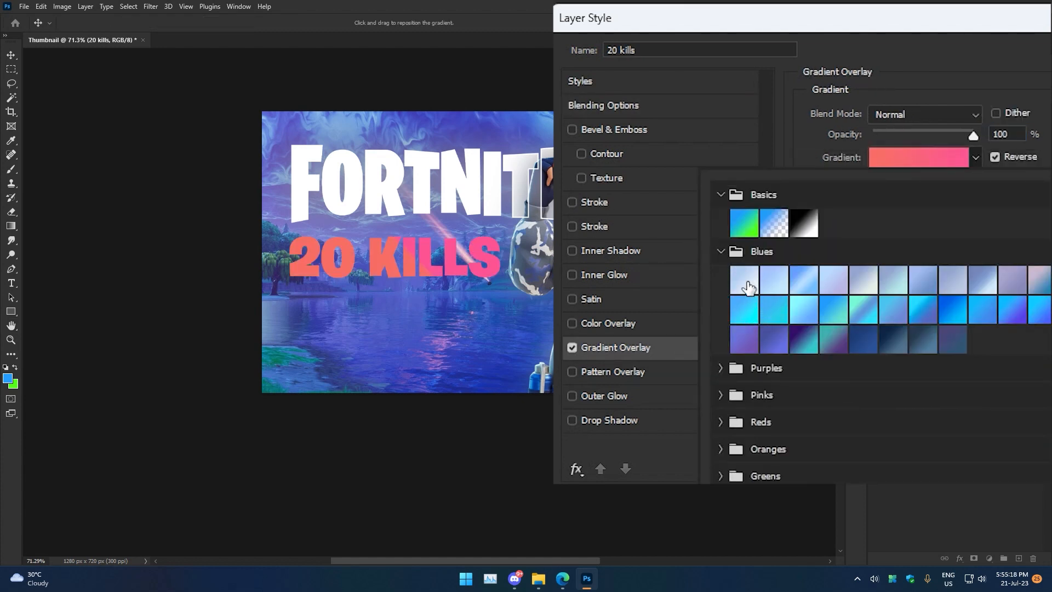
left_click(748, 311)
left_click(976, 157)
left_click_drag(871, 239, 1013, 247)
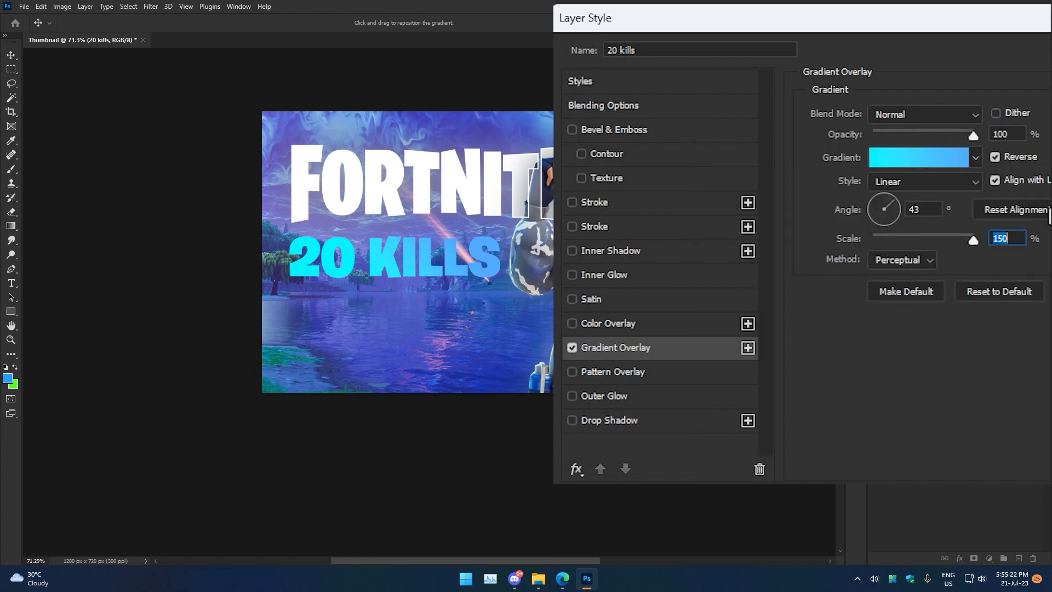
Enable the second Stroke in light cyan, positioned Outside, at about 24 px.
left_click(572, 226)
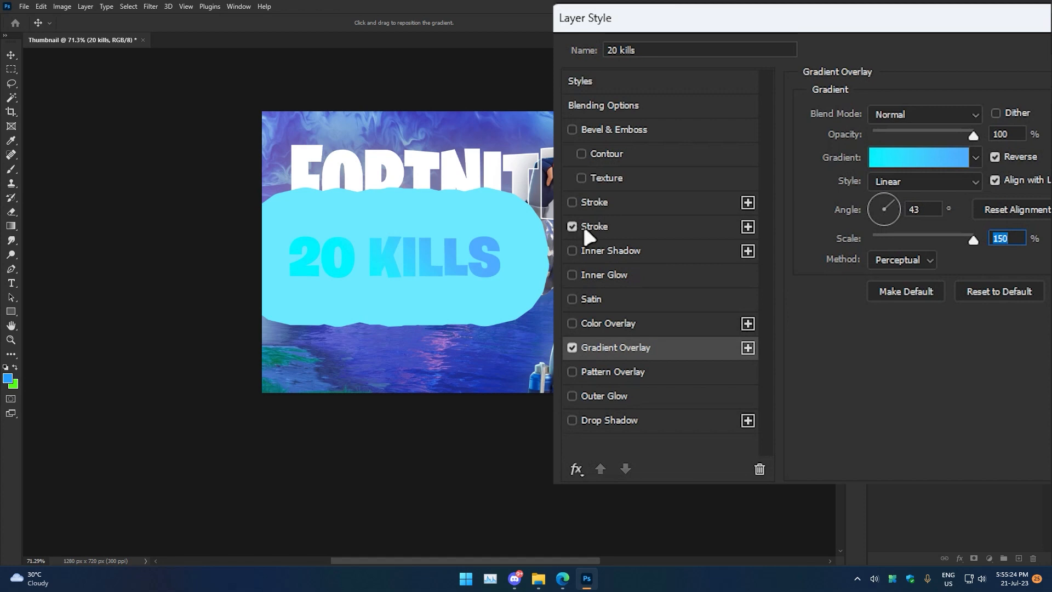
left_click(583, 225)
mouse_move(923, 116)
left_mouse_down()
mouse_move(877, 115)
mouse_move(885, 113)
left_mouse_up()
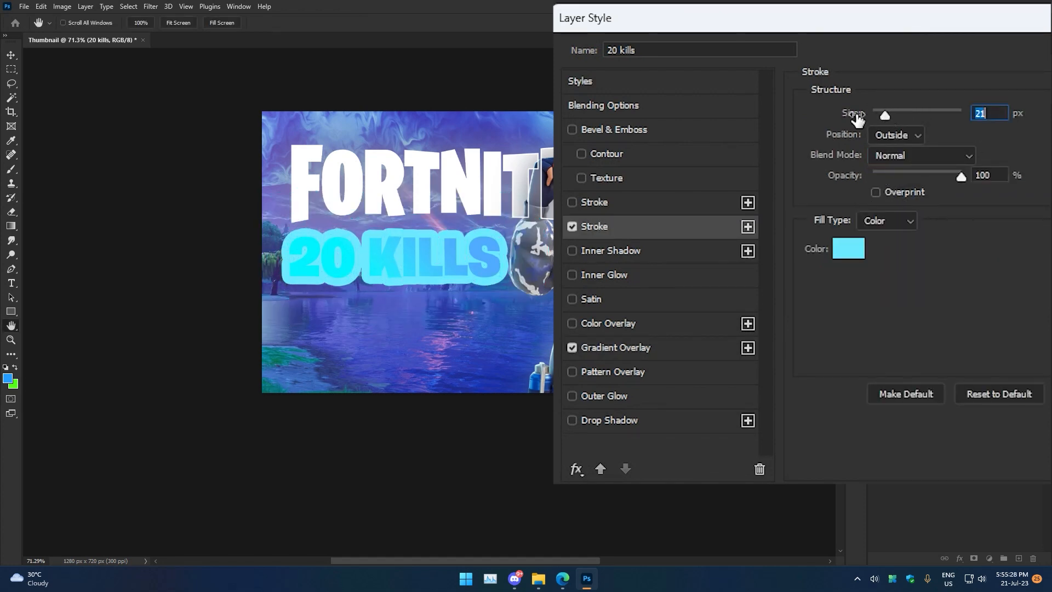
Enable the first Stroke in black, positioned Outside at 12 px, and apply the layer style.
left_click(572, 202)
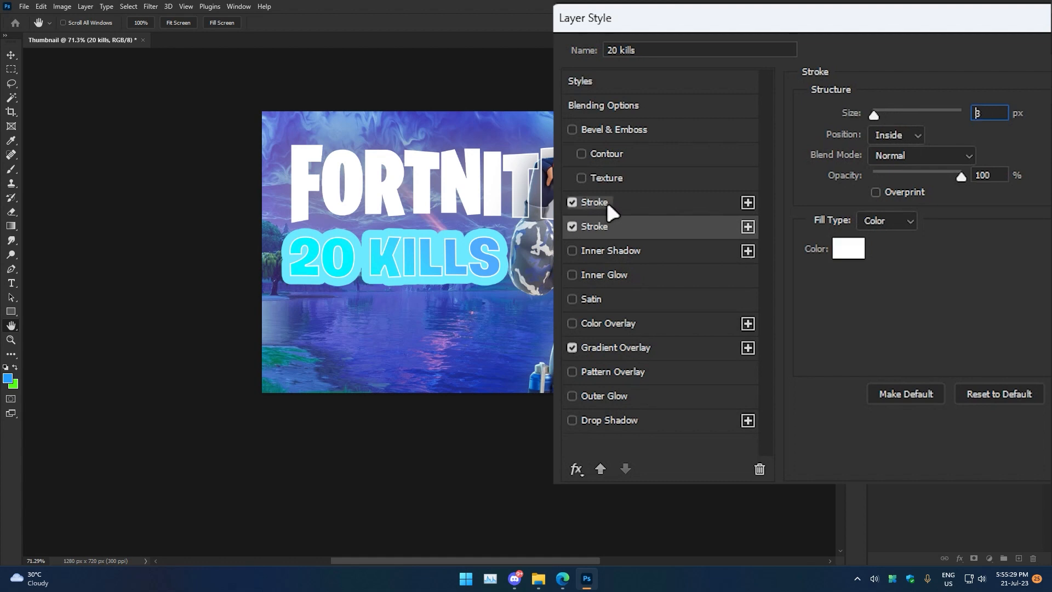
left_click(848, 248)
left_click(820, 482)
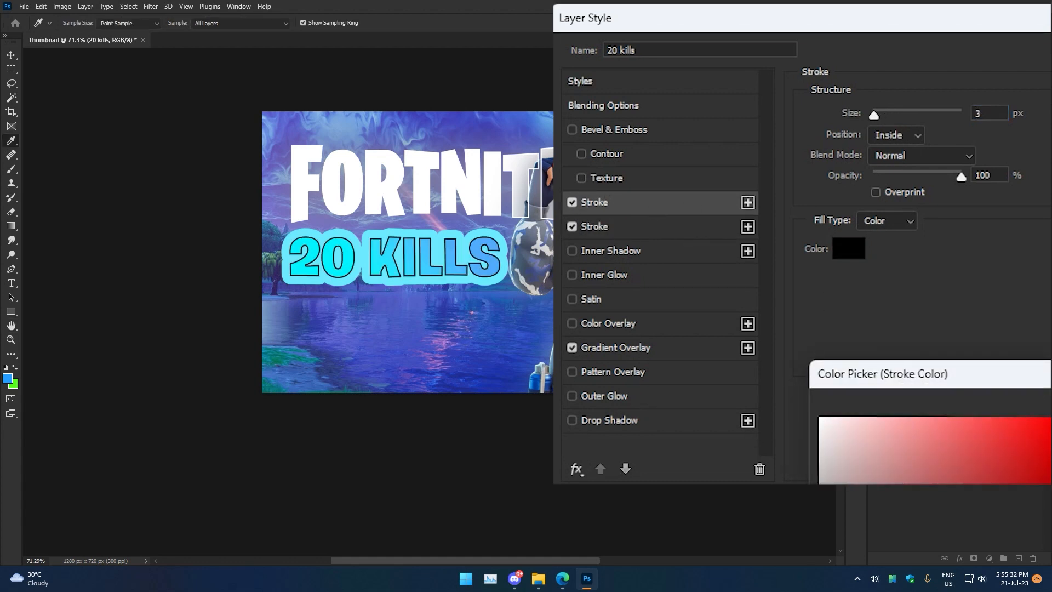
left_click_drag(875, 114, 878, 114)
left_click(891, 136)
left_click(893, 148)
left_click_drag(879, 114, 880, 115)
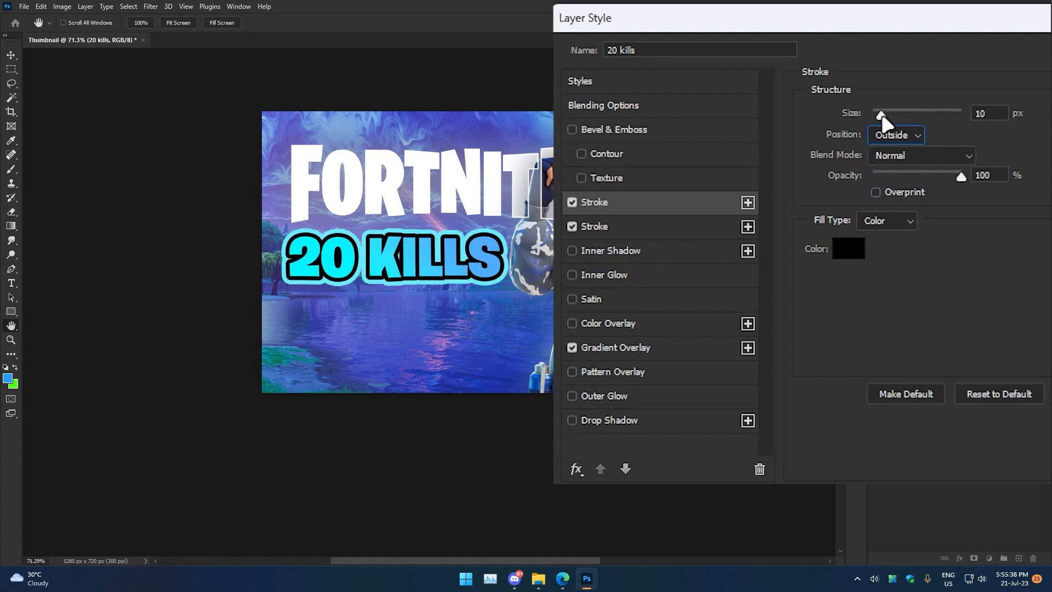
left_click_drag(996, 113, 953, 112)
type("12")
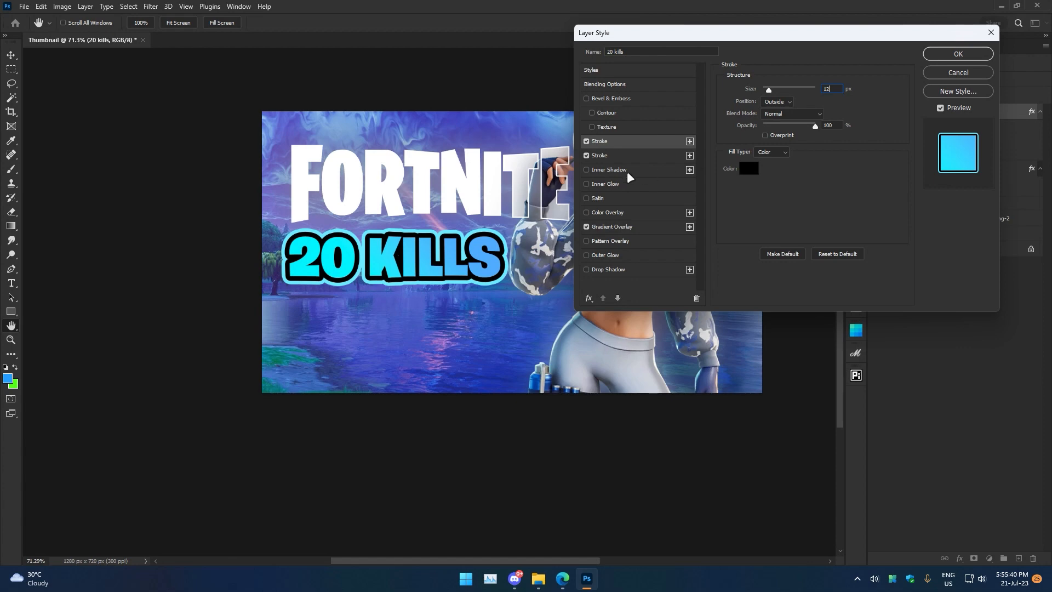
left_click(657, 155)
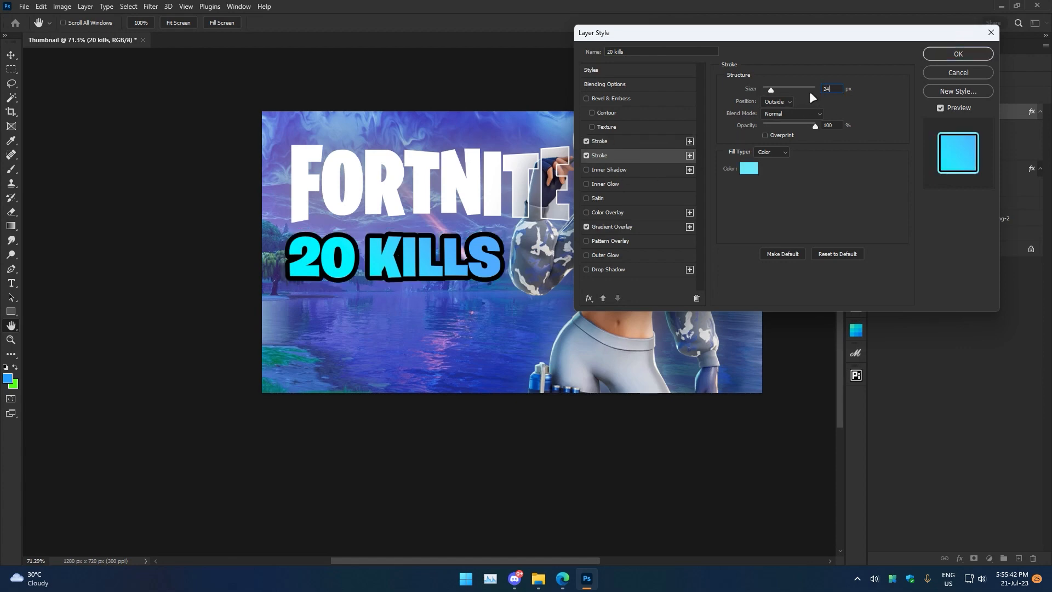
left_click(957, 54)
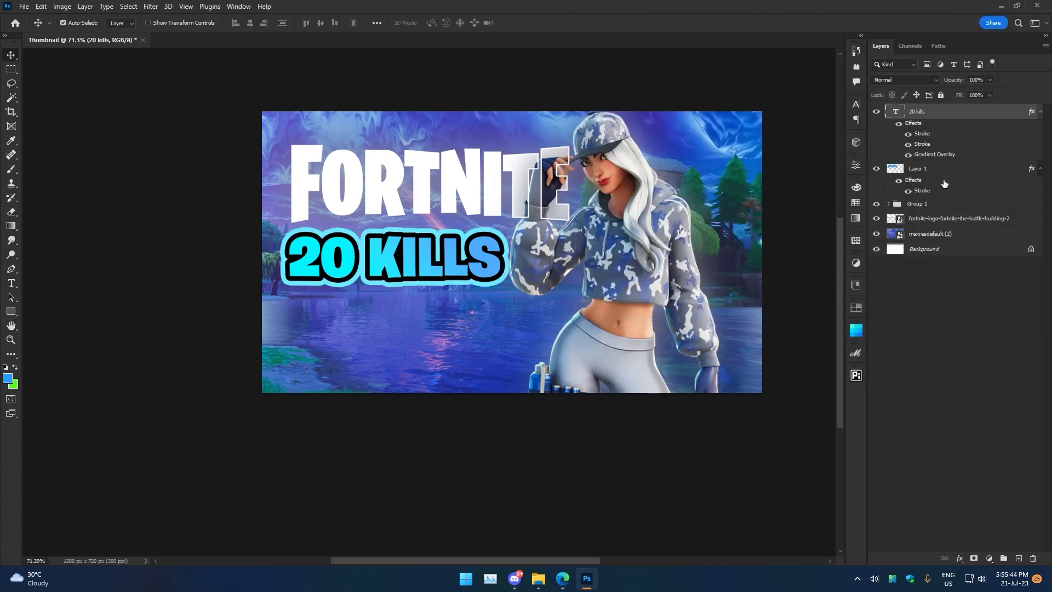
Move the 20 kills layer beneath the character group and rename the group Character.
left_click_drag(937, 113, 966, 210)
left_click(911, 147)
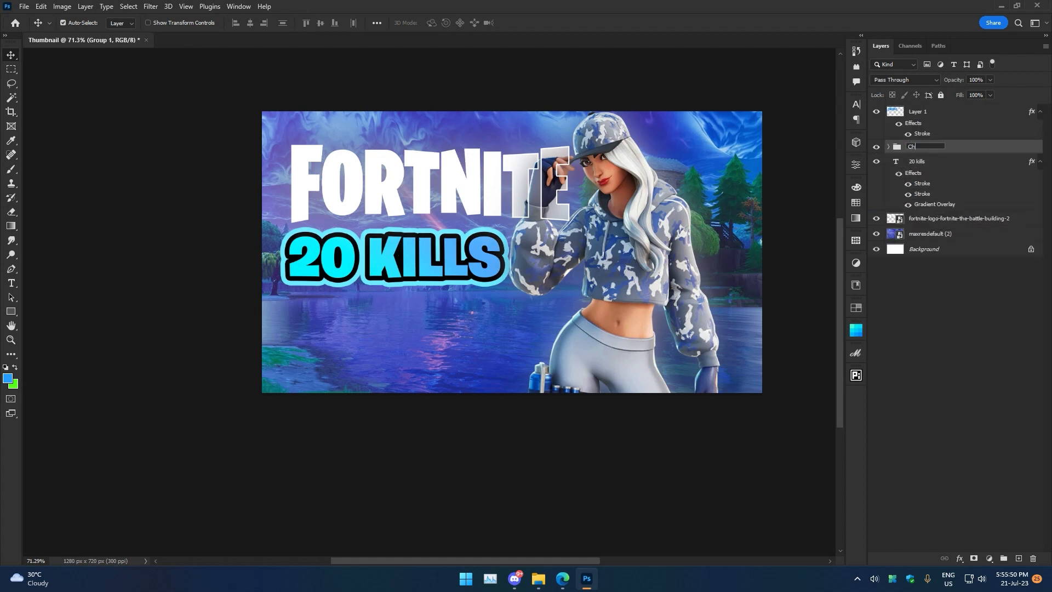
type("Character")
key("Return")
Select the 20 kills layer and scale the text down slightly.
left_click(877, 147)
left_click(877, 148)
left_click(877, 112)
left_click(877, 113)
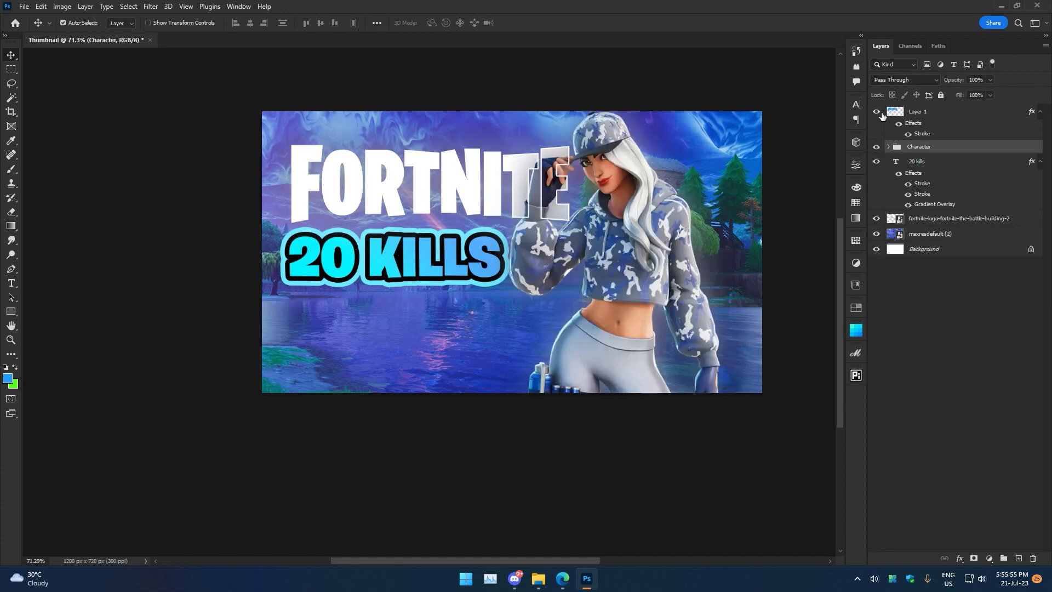
left_click(935, 169)
key("ctrl+t")
left_click_drag(493, 233, 474, 259)
left_click(542, 23)
Hide the text's stroke effects and nudge the text slightly left.
left_click_drag(907, 187, 908, 210)
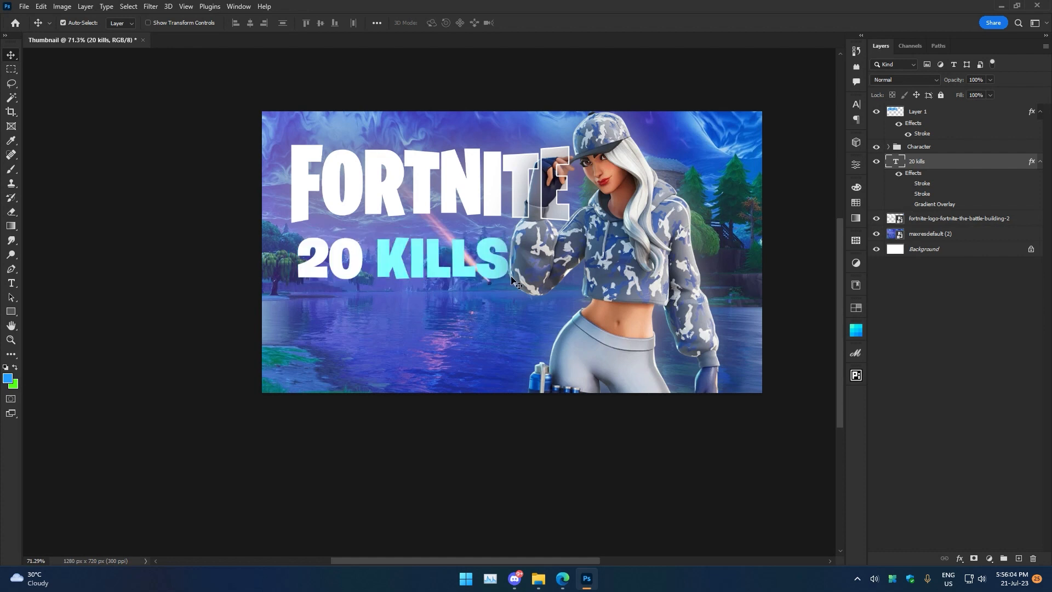
left_click_drag(423, 266, 416, 266)
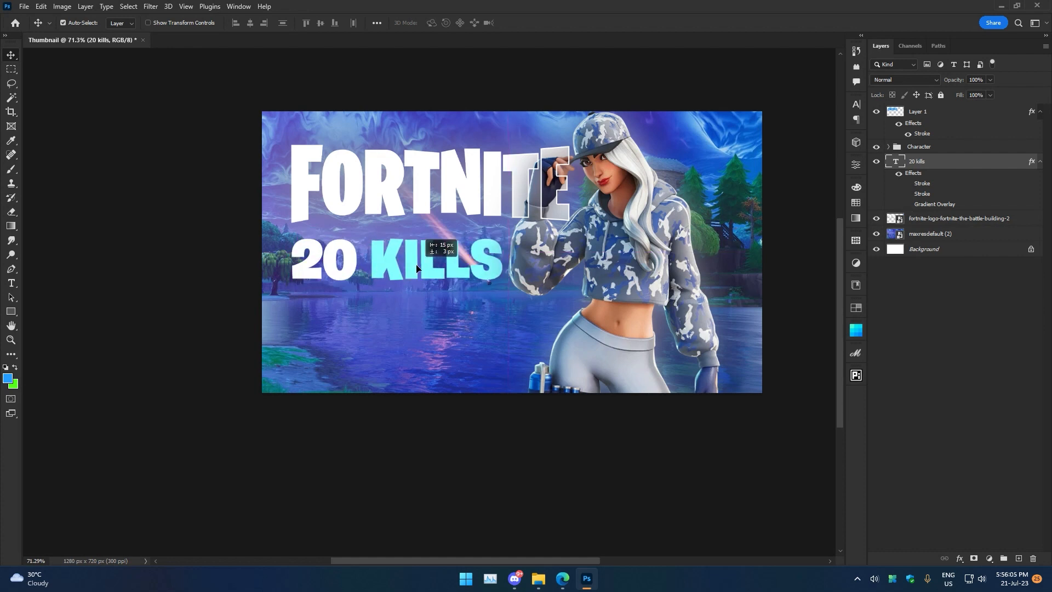
Disable the first stroke and add a Drop Shadow at about 26% opacity to the text.
double_click(920, 187)
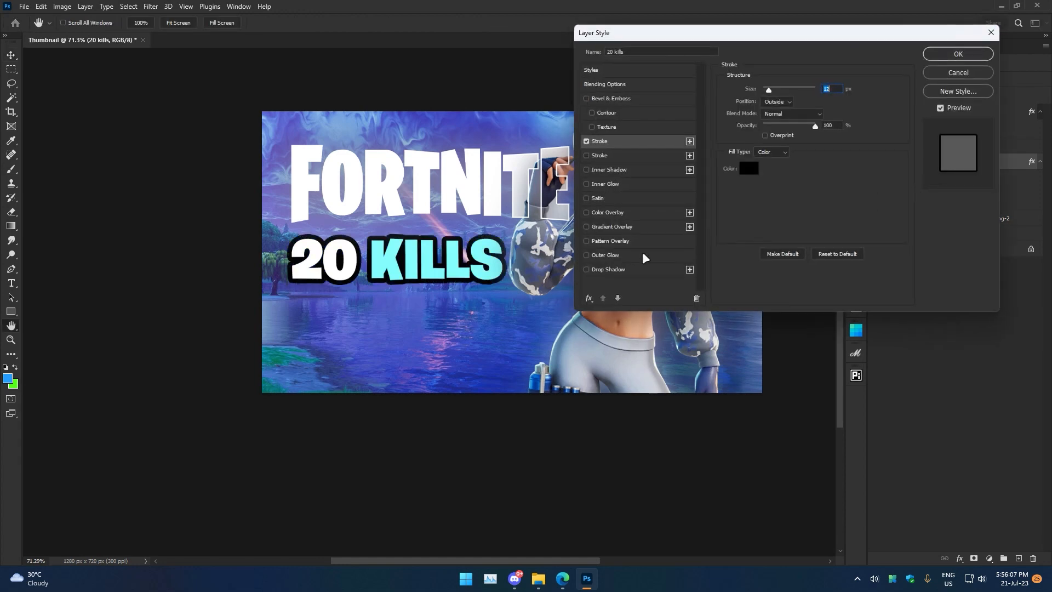
left_click(605, 269)
left_click(586, 141)
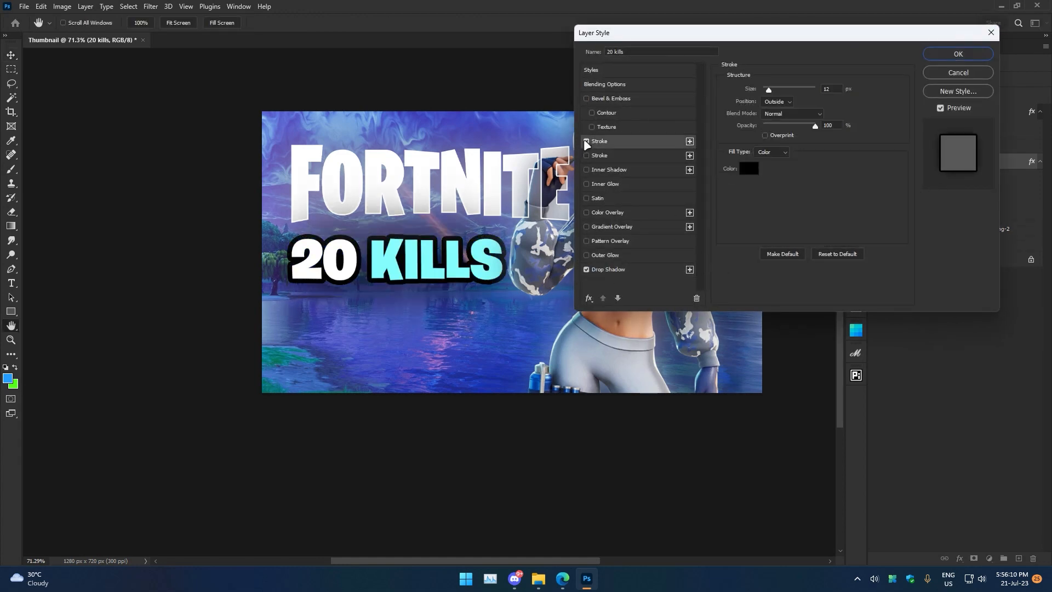
left_click(608, 269)
left_click_drag(794, 109, 781, 104)
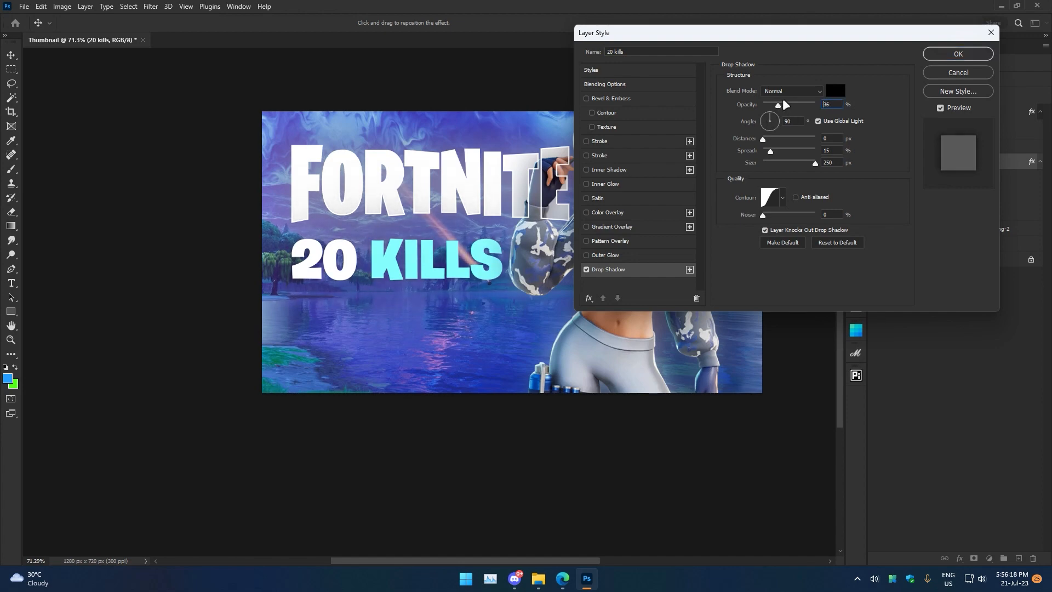
key("Return")
Move the Fortnite logo layer above the 20 kills layer.
key("ctrl+space")
left_click_drag(396, 217, 441, 213)
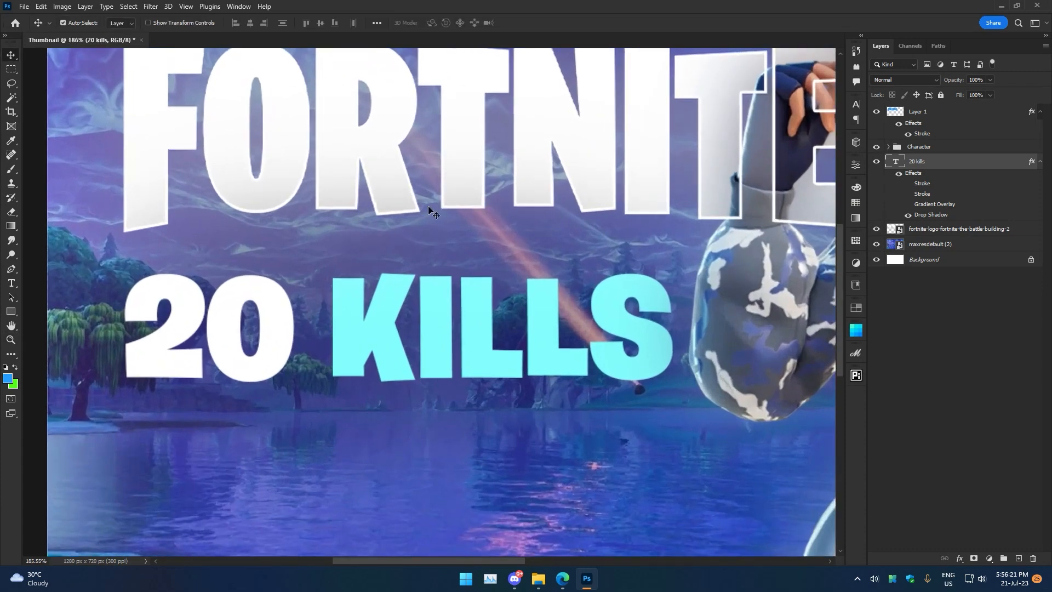
left_click_drag(940, 231, 940, 158)
key("ctrl+space")
Scale the 20 kills text to about 133% and tilt it about -5°.
left_click_drag(679, 206, 637, 204)
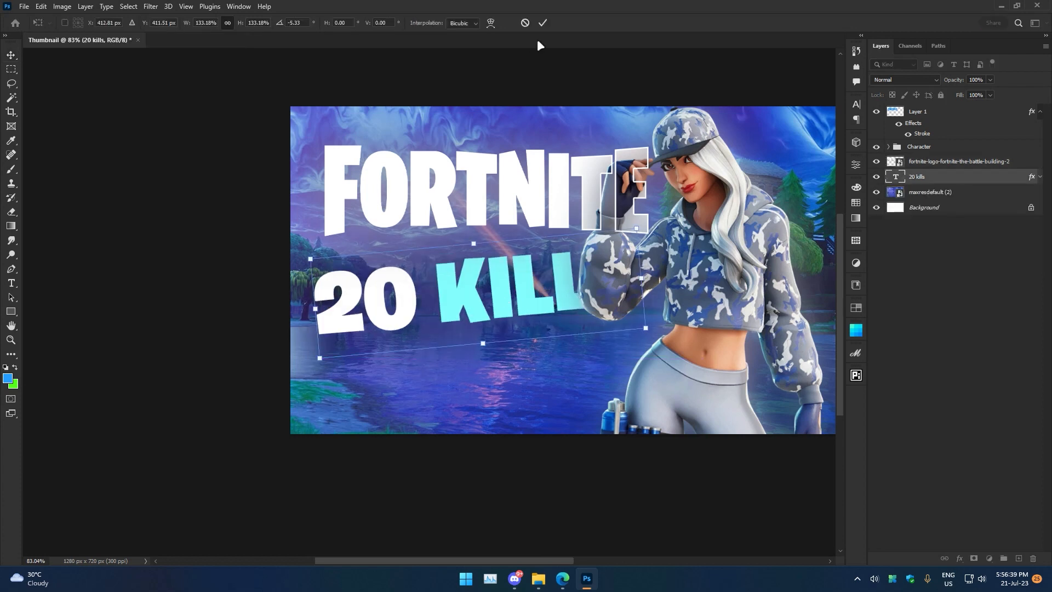
left_click(544, 22)
Duplicate the 20 kills layer above the Character group.
left_click_drag(925, 179, 933, 145)
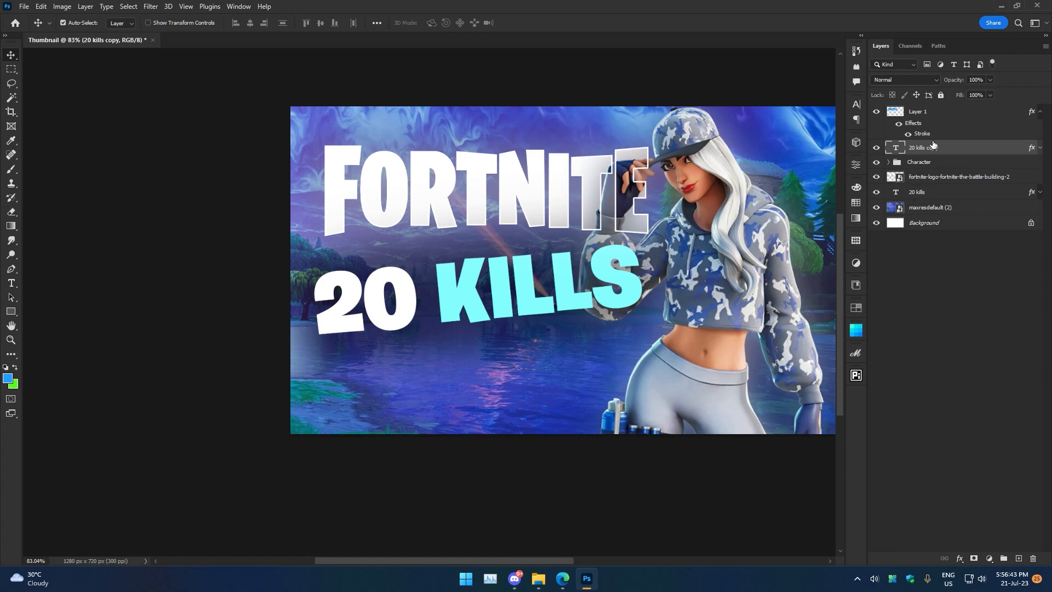
left_click(1040, 148)
left_click_drag(731, 217, 684, 214)
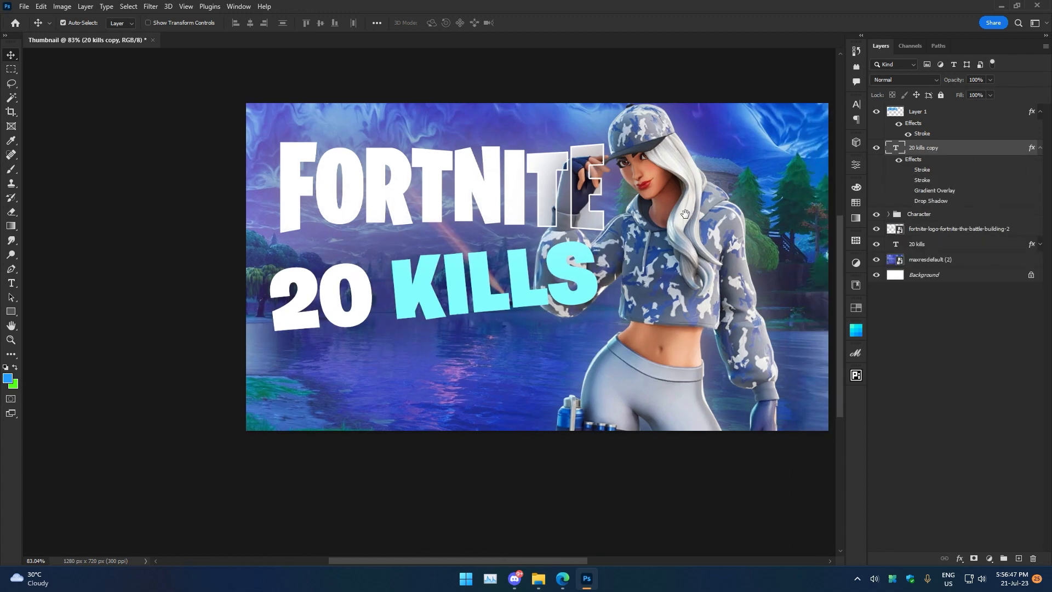
left_click(932, 246)
left_click(876, 244)
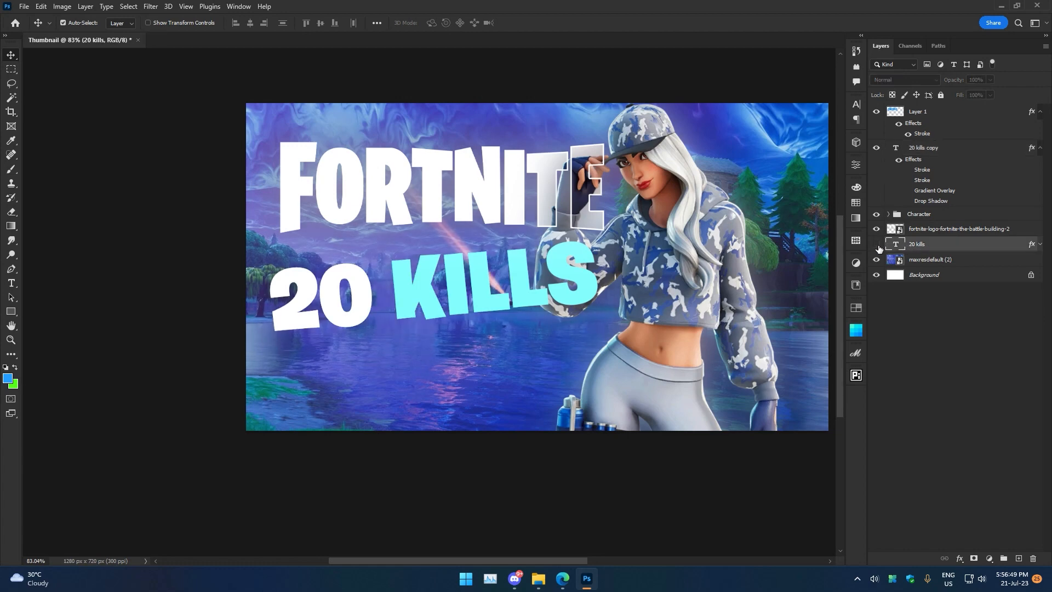
left_click(877, 245)
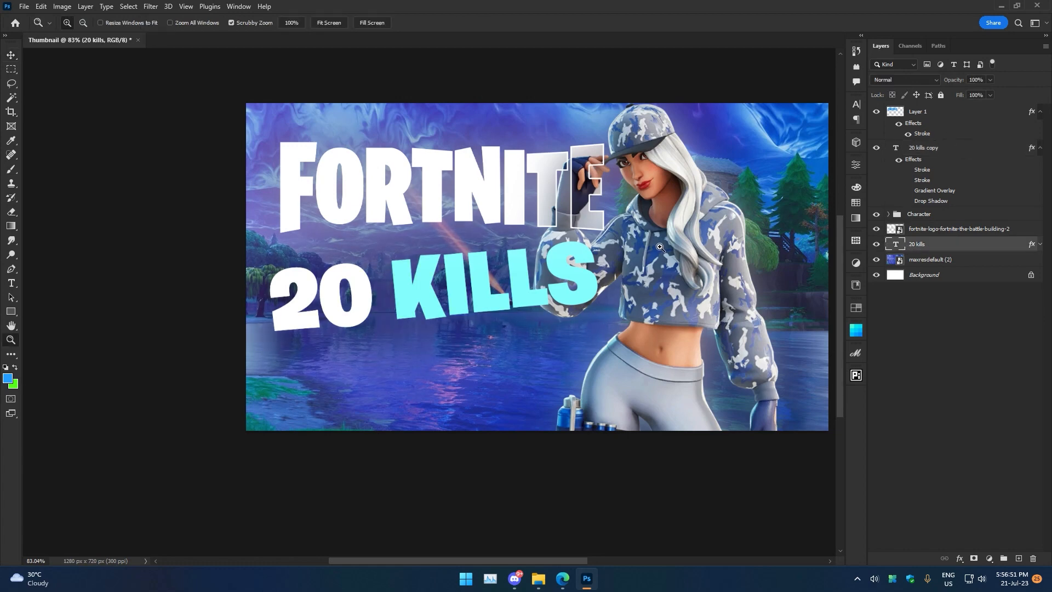
left_click_drag(658, 248, 609, 267)
Re-enable the first stroke on the 20 kills copy text with a 1 px size and 36% opacity.
left_click(948, 149)
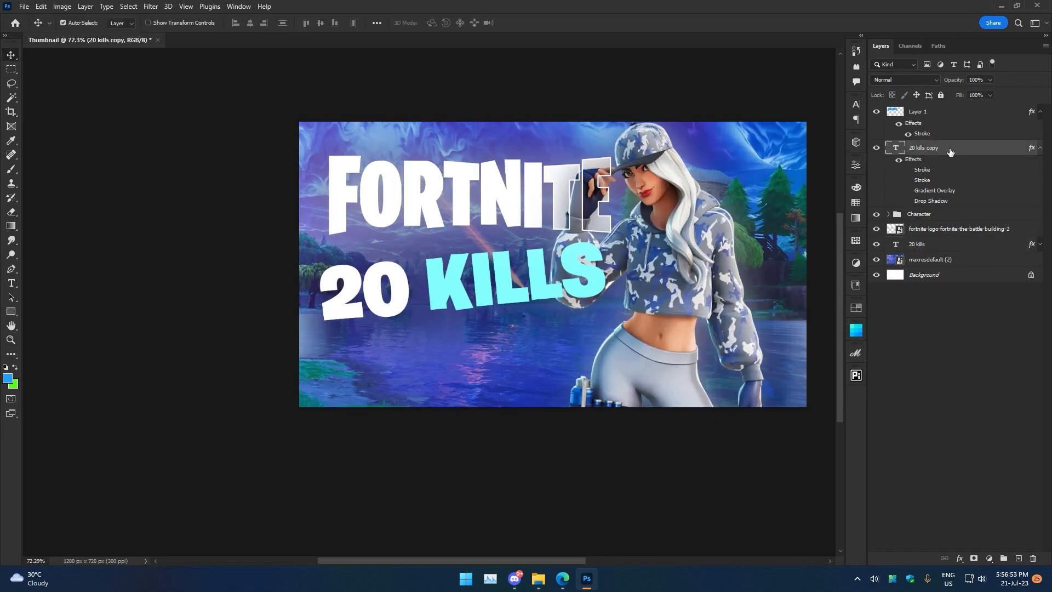
double_click(915, 164)
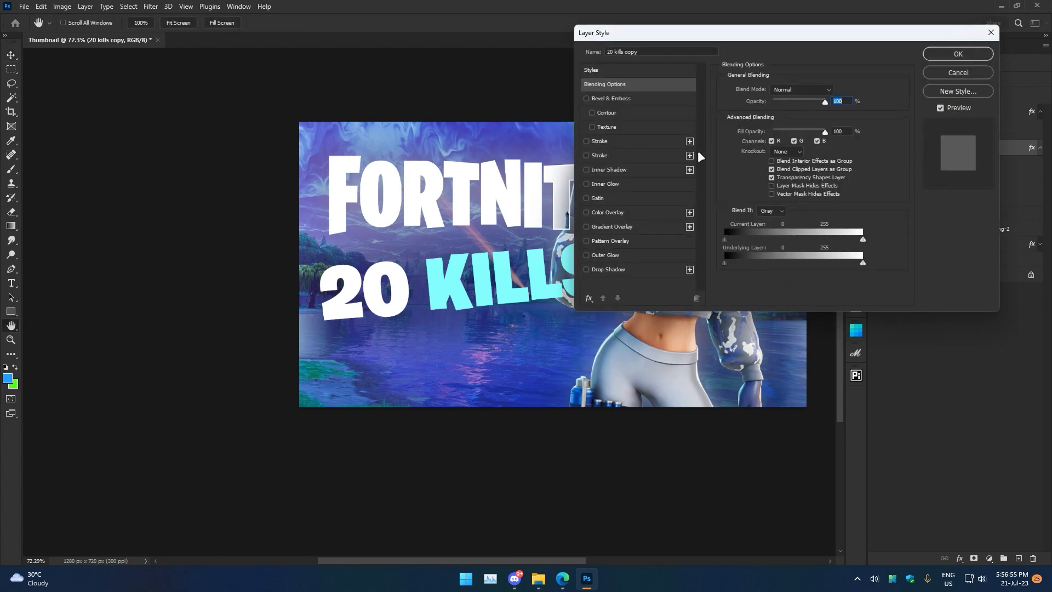
left_click(599, 141)
left_click_drag(754, 30, 882, 19)
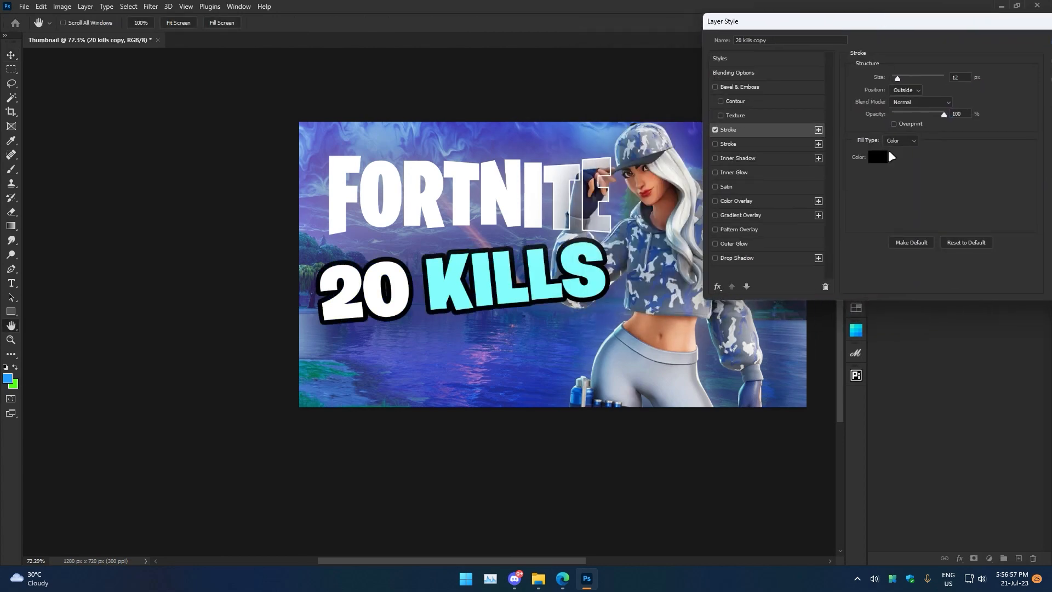
left_click(877, 156)
left_click_drag(850, 265, 850, 241)
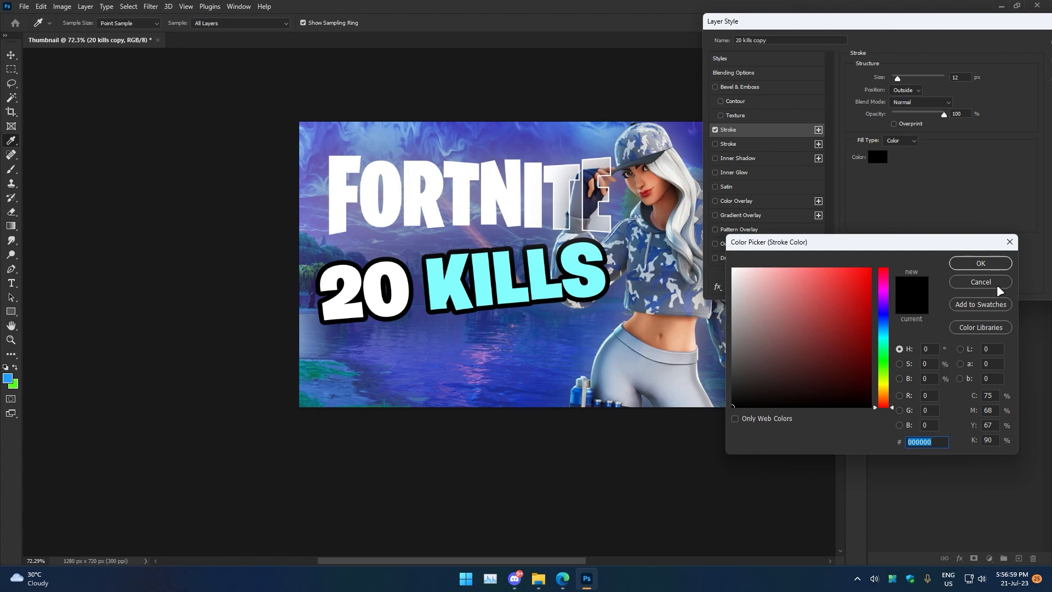
left_click(981, 281)
left_click_drag(879, 78, 847, 90)
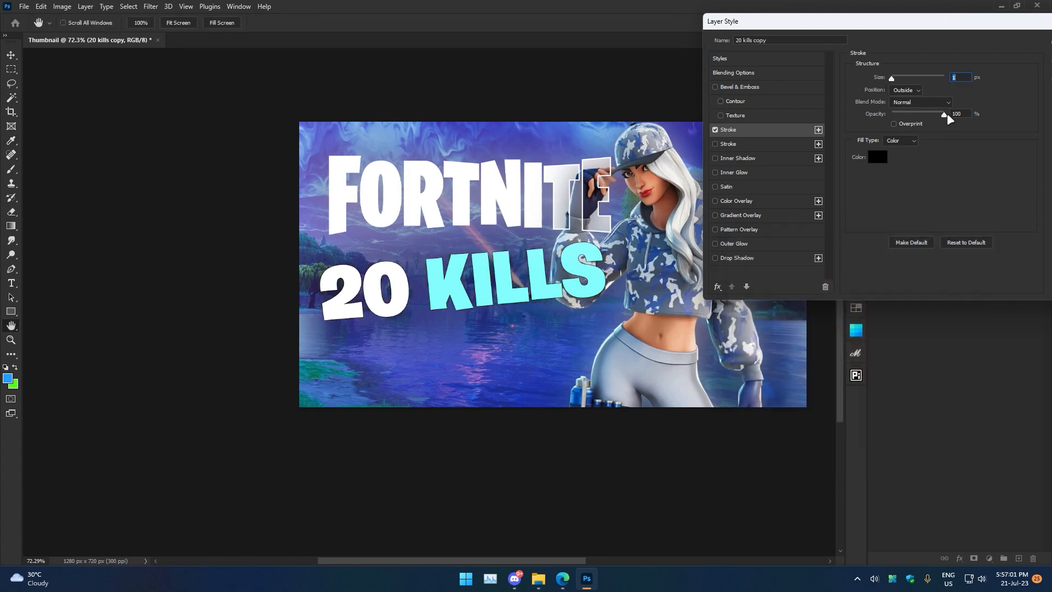
left_click_drag(947, 115, 911, 117)
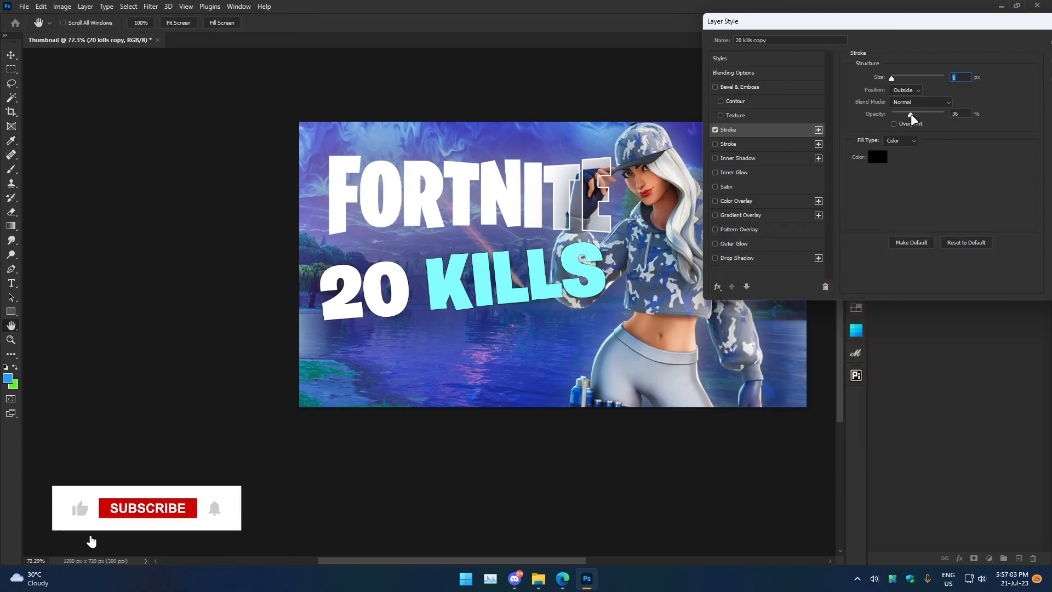
left_click_drag(910, 23, 827, 31)
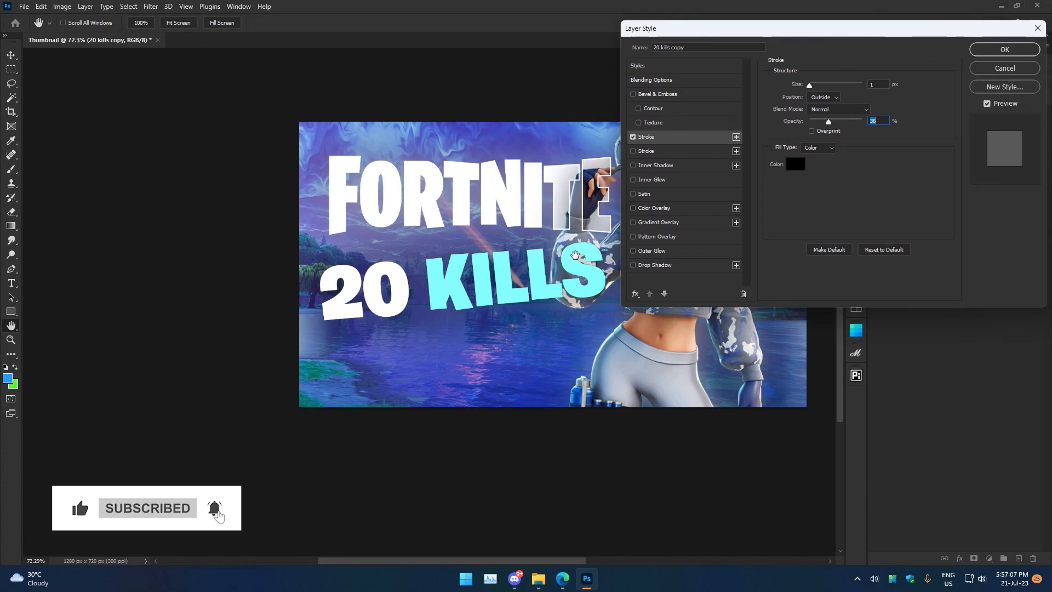
left_click(1004, 49)
key("z")
left_click_drag(749, 160, 571, 200)
key("v")
left_click(923, 113, "shift")
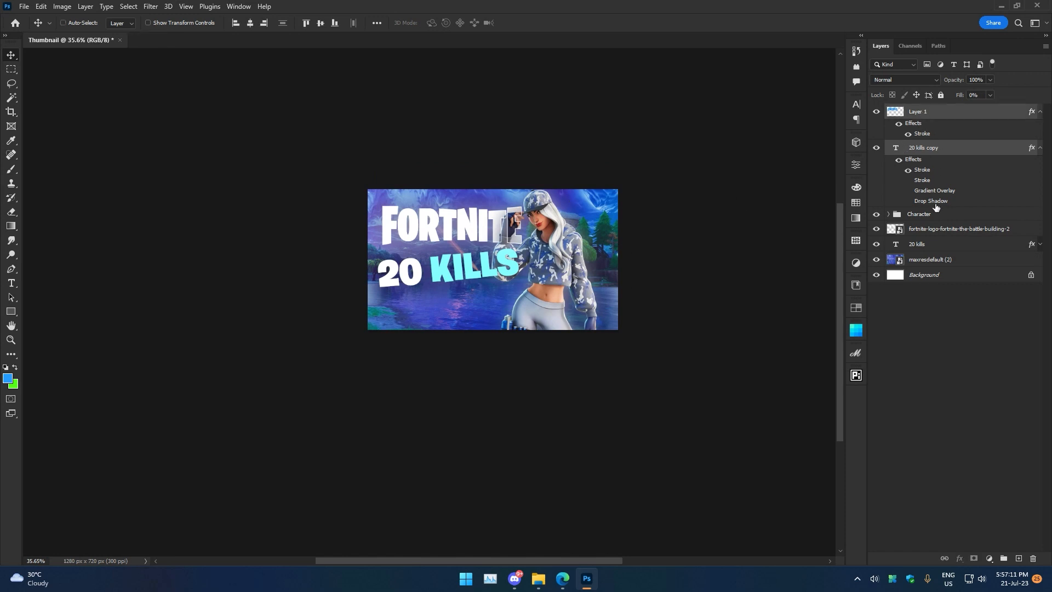
left_click(937, 231, "ctrl")
key("ctrl+t")
left_click_drag(484, 227, 483, 237)
left_click(523, 23)
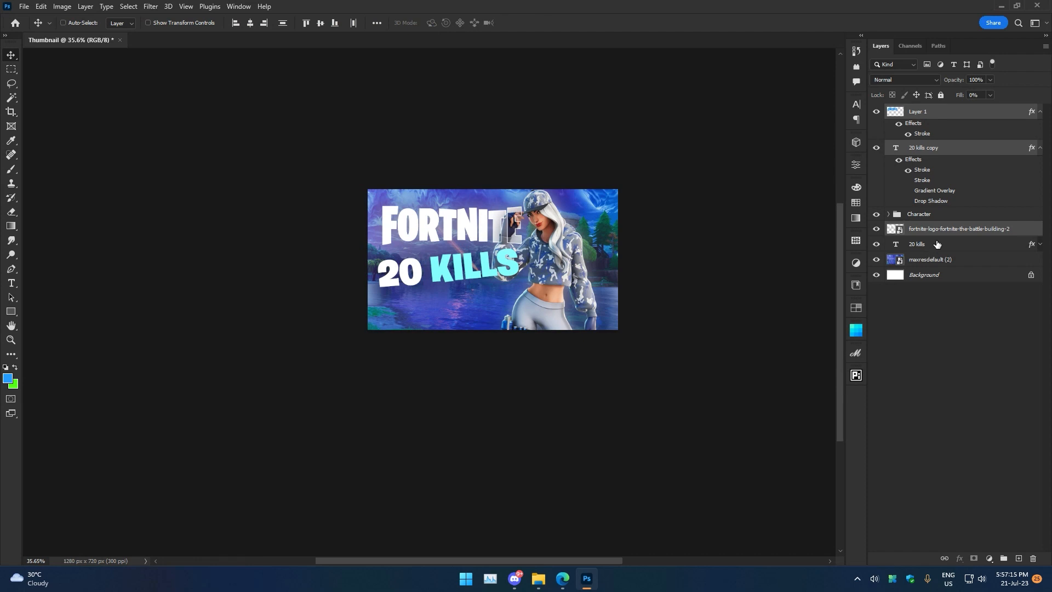
left_click(932, 245, "ctrl")
key("ctrl+t")
mouse_move(476, 230)
left_mouse_down()
mouse_move(475, 239)
mouse_move(475, 230)
left_mouse_up()
left_click_drag(549, 248, 566, 248)
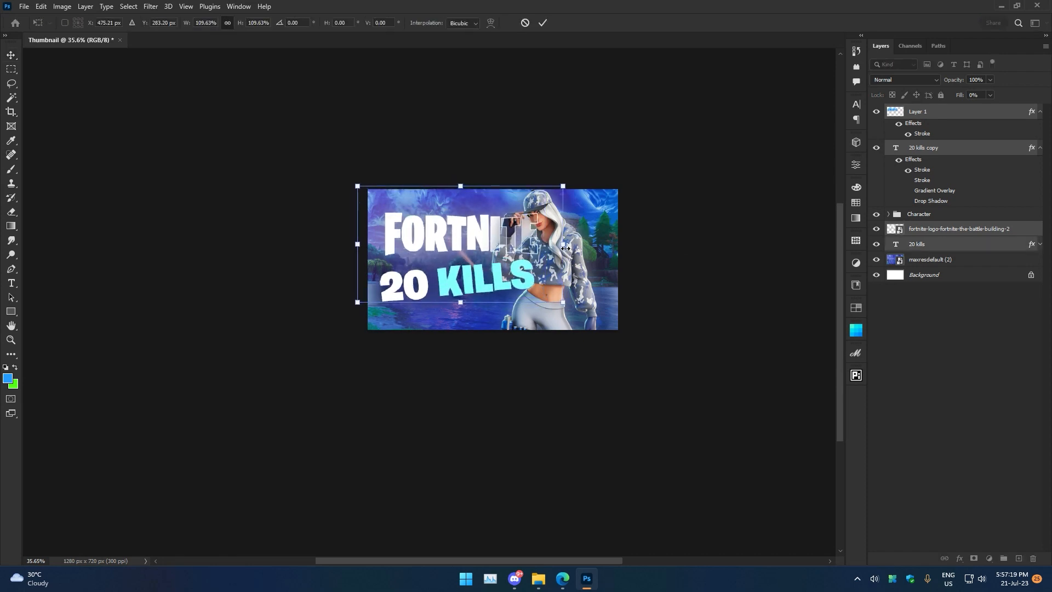
left_click(524, 23)
Scale the Fortnite logo up to about 112%.
left_click(926, 120)
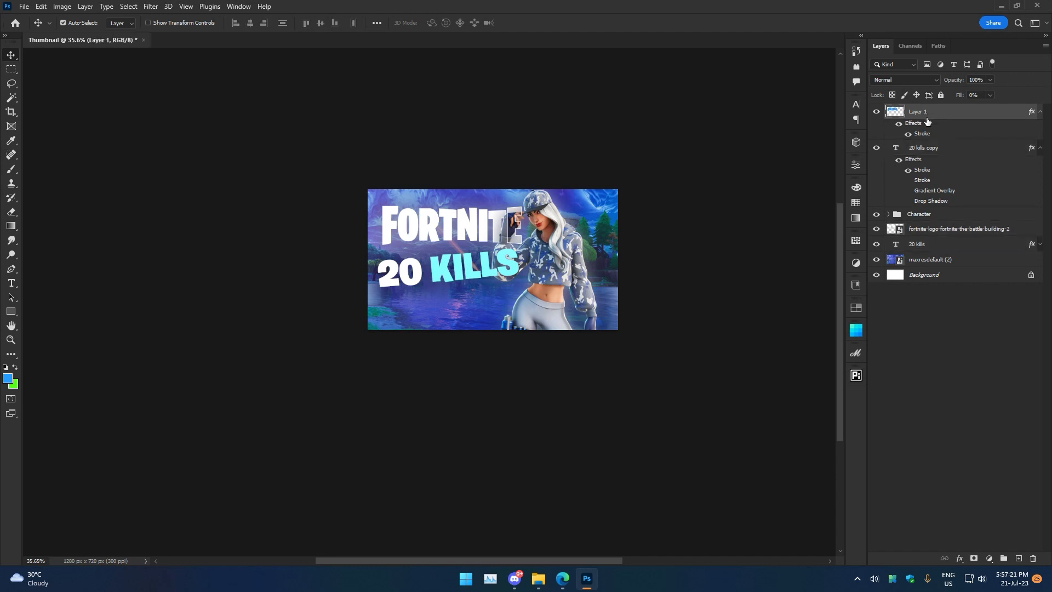
left_click(937, 233, "ctrl")
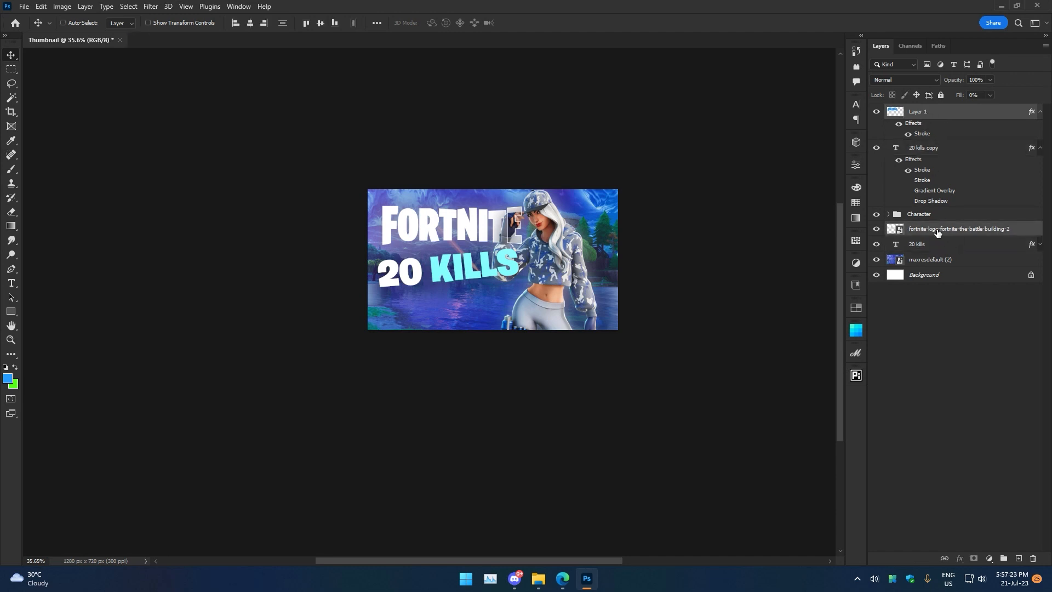
key("ctrl+t")
left_click_drag(544, 228, 565, 227)
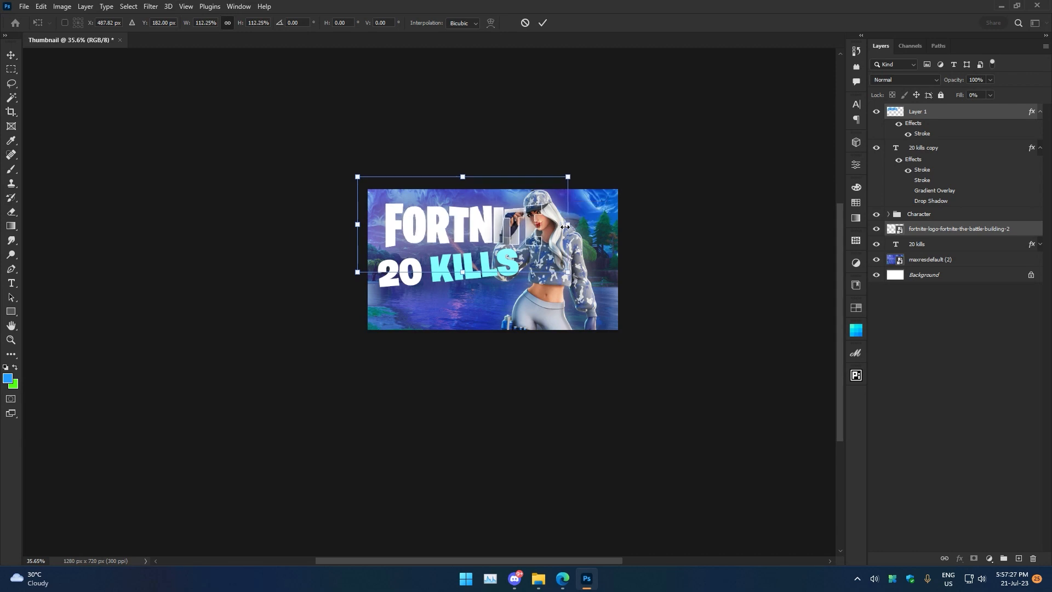
left_click(542, 22)
Add a layer mask to Layer 1 and convert it to a smart object.
left_click(937, 116)
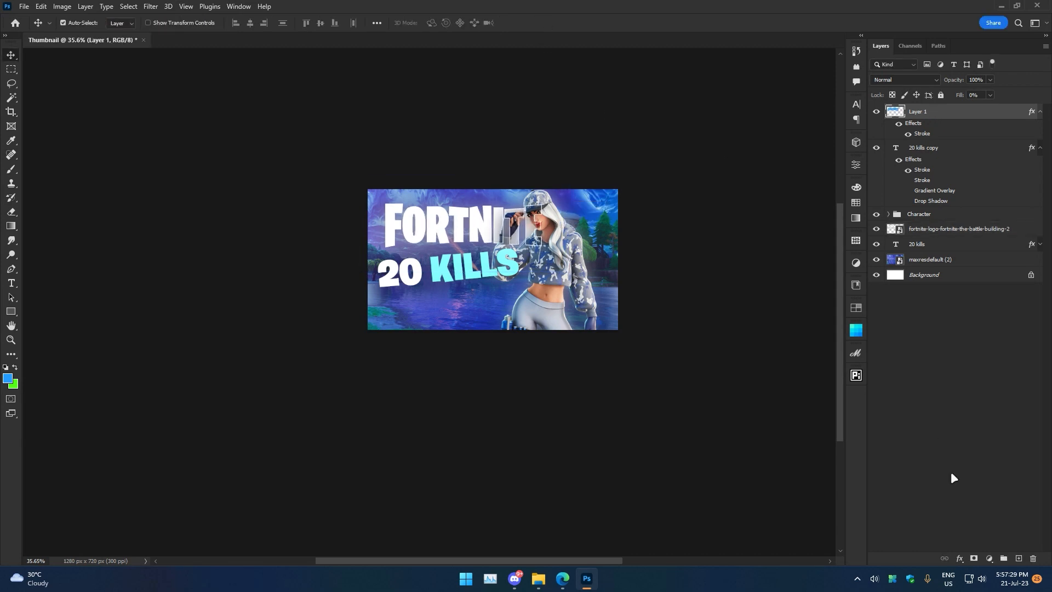
left_click(977, 559)
scroll(630, 243, "up", 3)
scroll(630, 244, "down", 2)
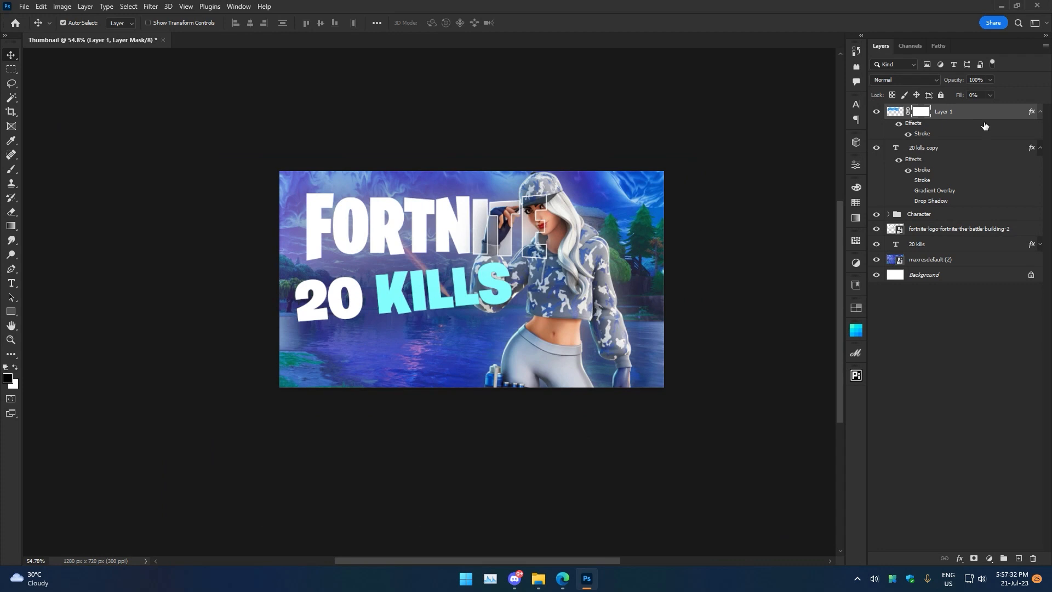
right_click(955, 110)
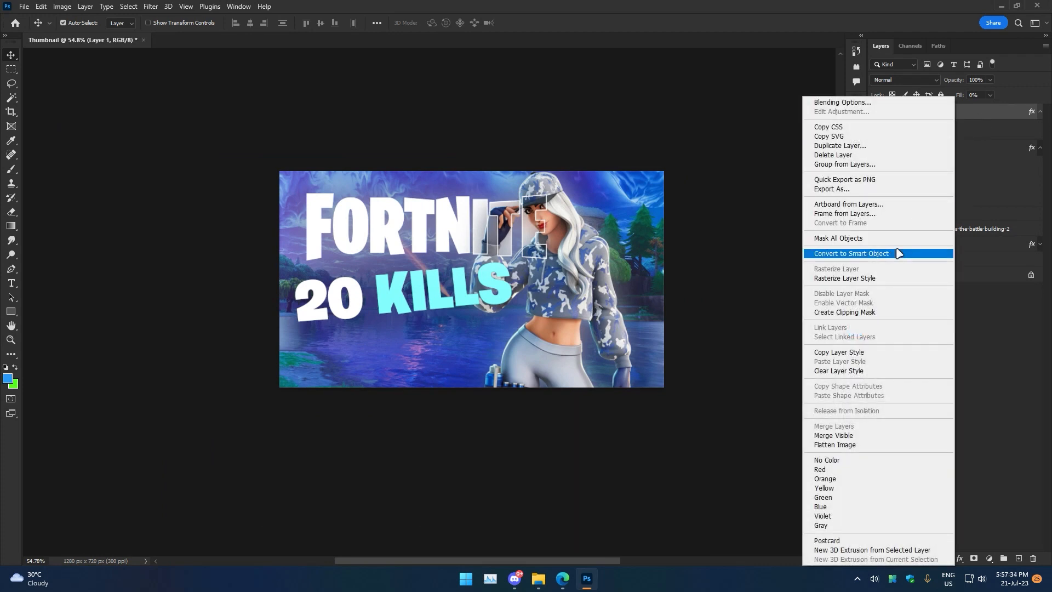
left_click(898, 253)
right_click(938, 112)
left_click(973, 502)
left_click(975, 558)
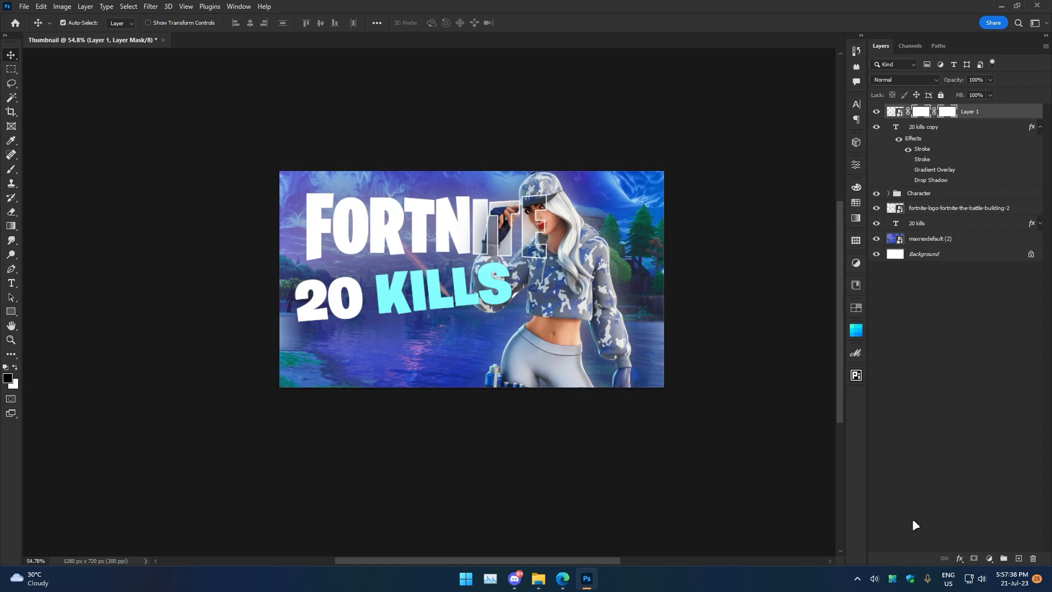
key("ctrl+z")
Paint on Layer 1's mask with an enlarged brush to hide the outlined letter over the character's face.
key("b")
scroll(543, 207, "up", 5)
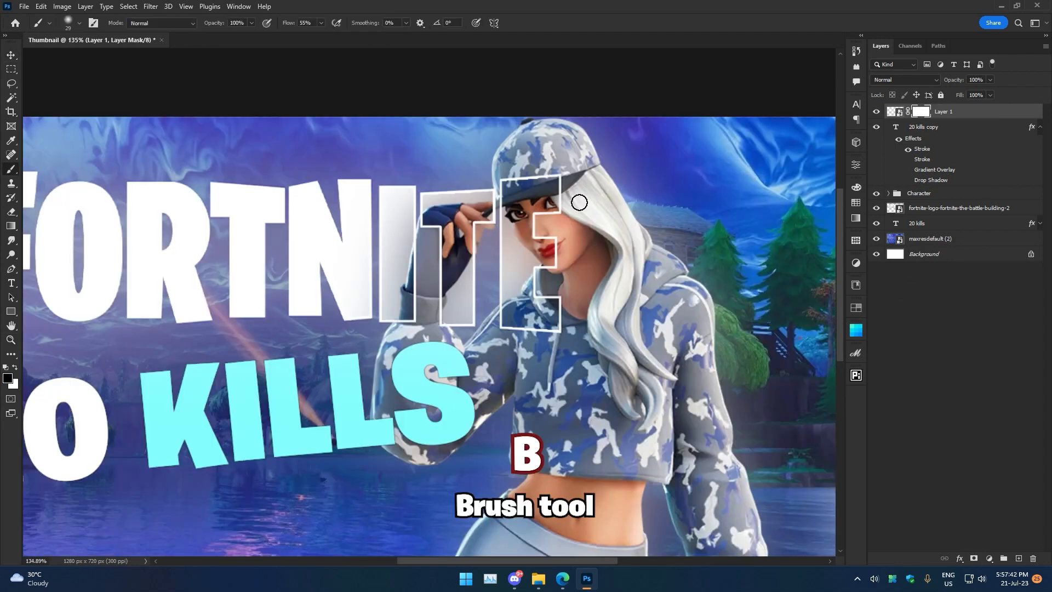
key("bracketright")
key("bracketright")
key("bracketright")
key("bracketright")
key("bracketright")
key("bracketright")
key("bracketright")
key("bracketright")
key("bracketright")
key("bracketright")
mouse_move(532, 181)
left_mouse_down()
mouse_move(555, 198)
mouse_move(529, 172)
mouse_move(575, 261)
mouse_move(525, 165)
mouse_move(577, 275)
mouse_move(530, 182)
mouse_move(572, 226)
mouse_move(575, 261)
left_mouse_up()
key("z")
left_click_drag(678, 222, 644, 224)
key("v")
Scale down both 20 kills text layers together.
left_click(931, 193)
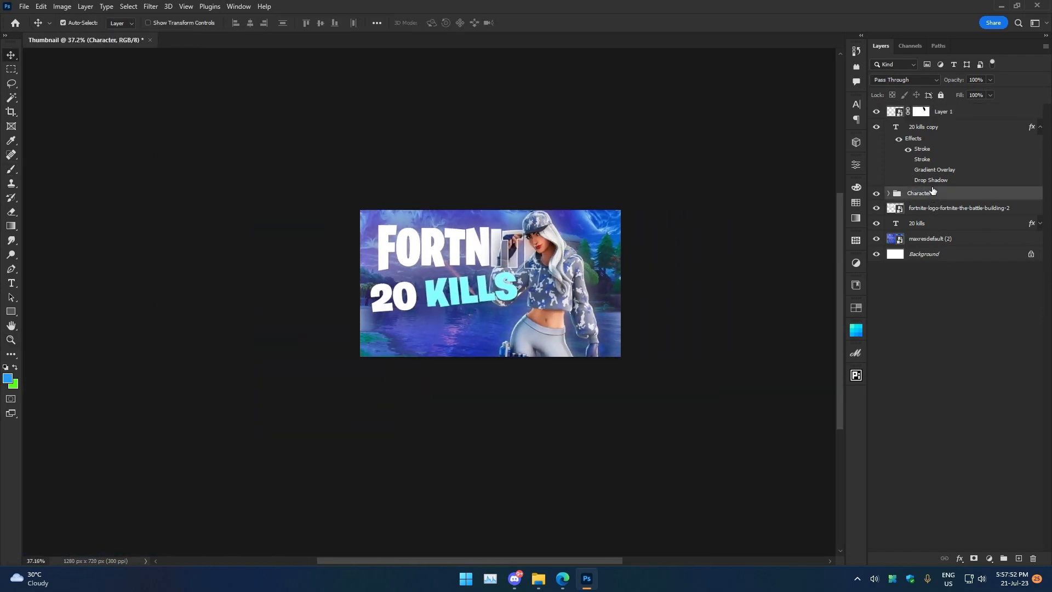
left_click(932, 129)
left_click(933, 228, "ctrl")
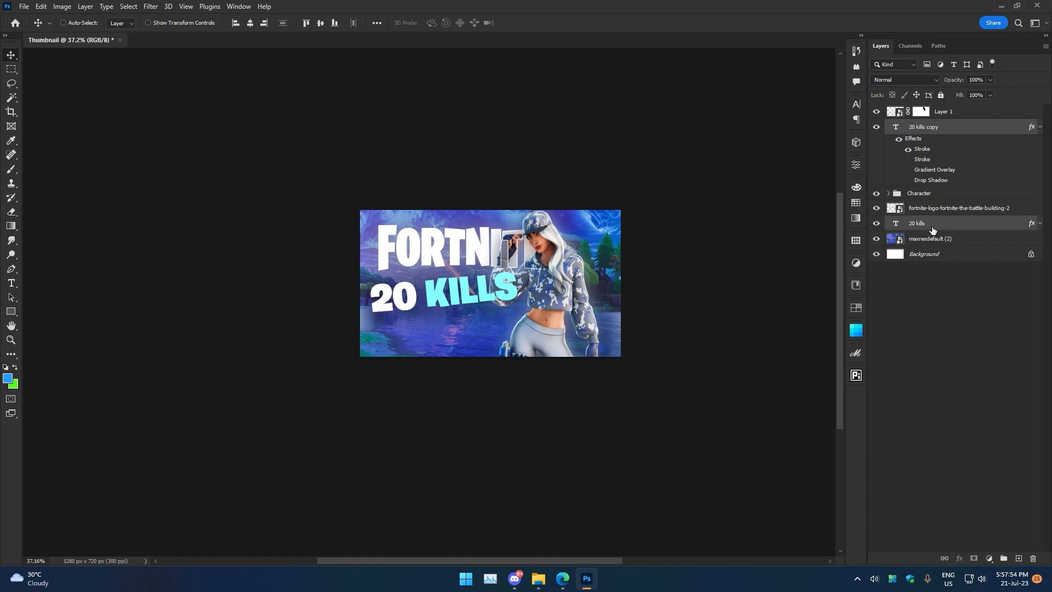
key("ctrl+t")
left_click_drag(519, 271, 467, 302)
key("Return")
Nudge the 20 kills text layers slightly upward.
key("z")
mouse_move(646, 230)
left_mouse_down()
mouse_move(611, 230)
mouse_move(639, 230)
left_mouse_up()
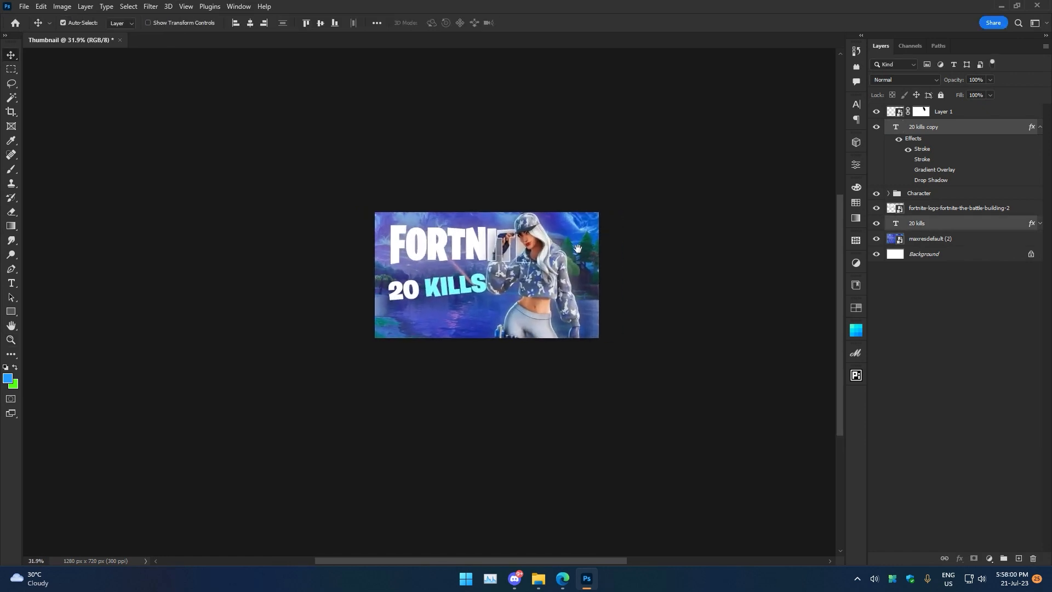
key("ctrl+space")
left_click_drag(503, 328, 552, 247)
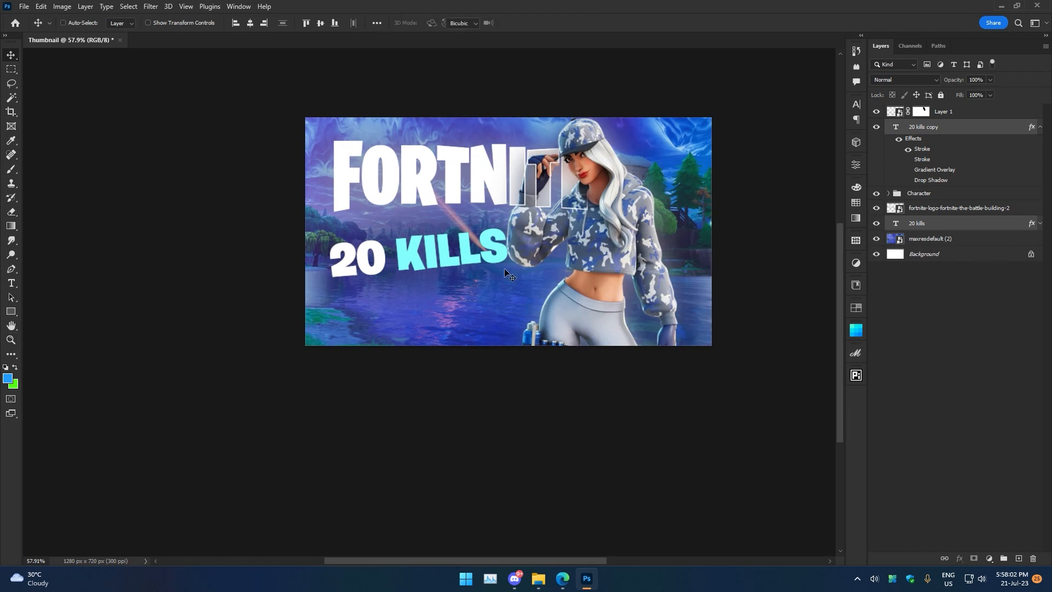
key("ctrl+t")
left_click_drag(452, 226, 451, 221)
left_click(541, 24)
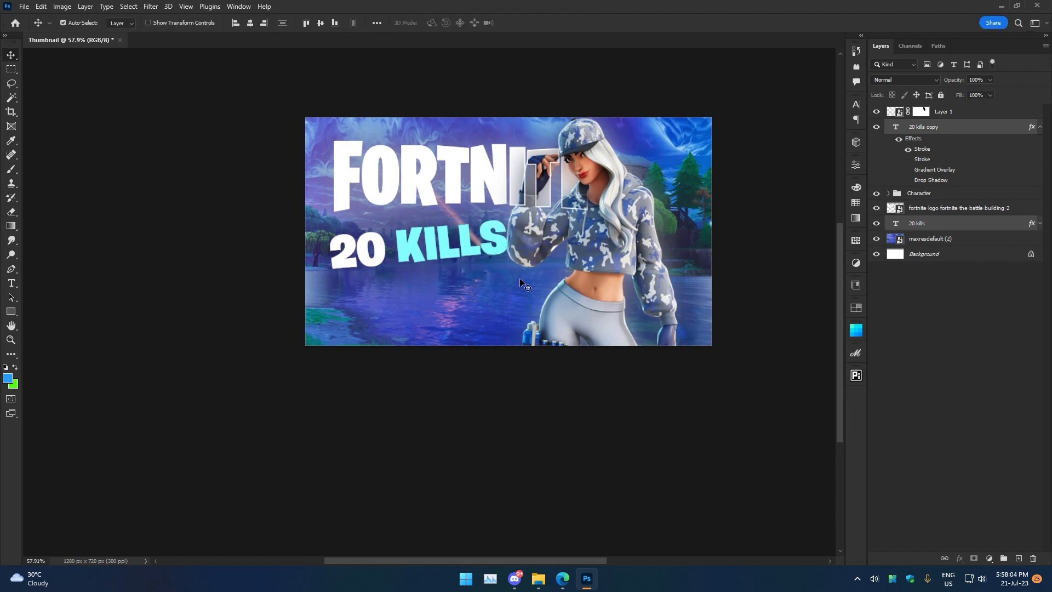
Duplicate the 20 kills copy text just below the original.
left_click_drag(481, 291, 504, 288)
double_click(926, 127)
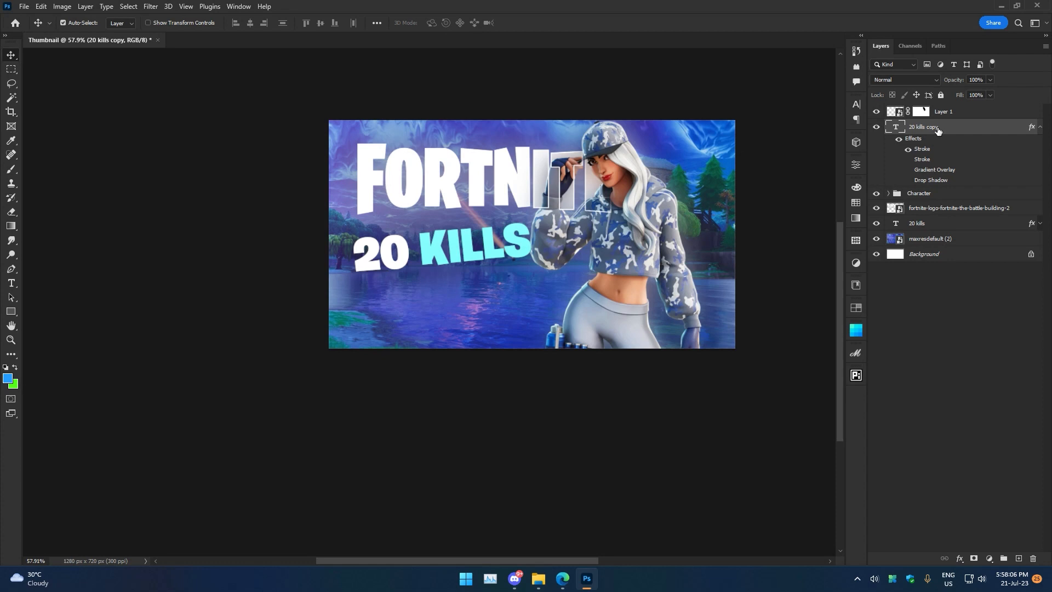
left_click_drag(459, 258, 462, 295)
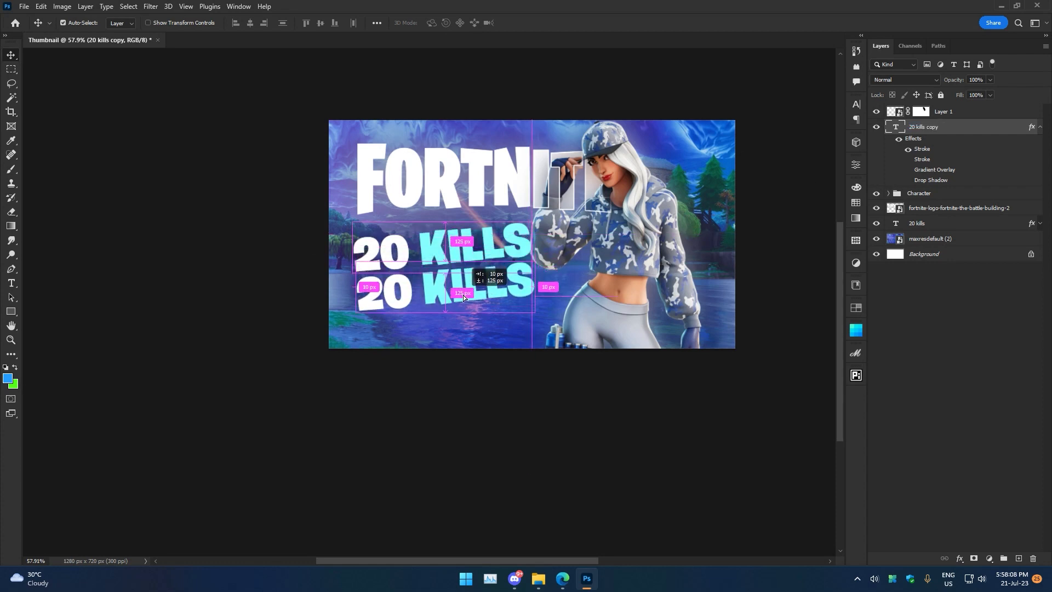
Retype the duplicated text as "no build" and shrink it to about 24 pt.
double_click(491, 283)
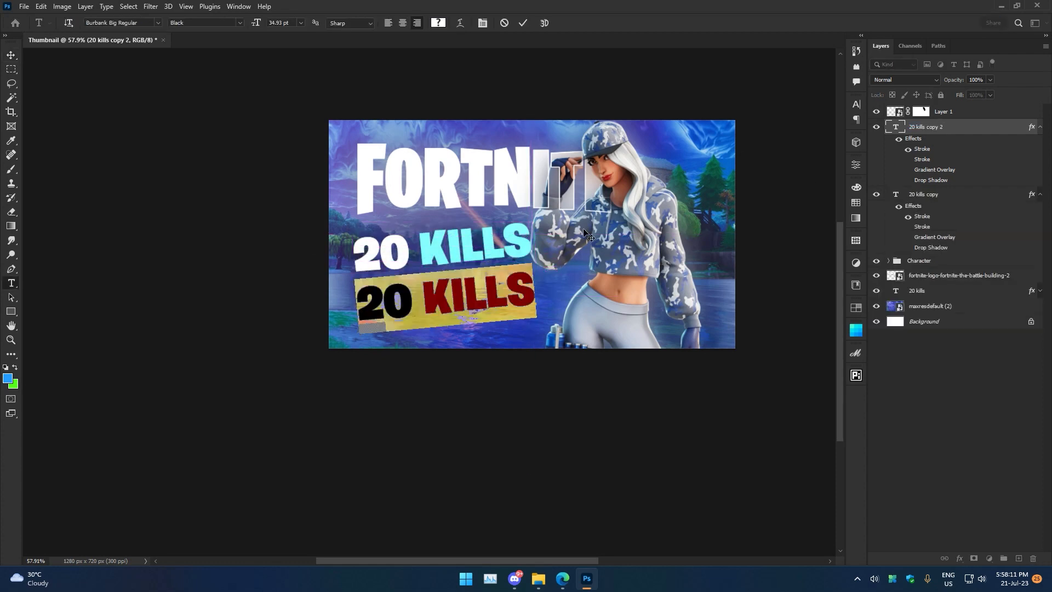
type("no build")
left_click_drag(536, 299, 448, 293)
left_click(542, 23)
double_click(465, 282)
left_click(443, 22)
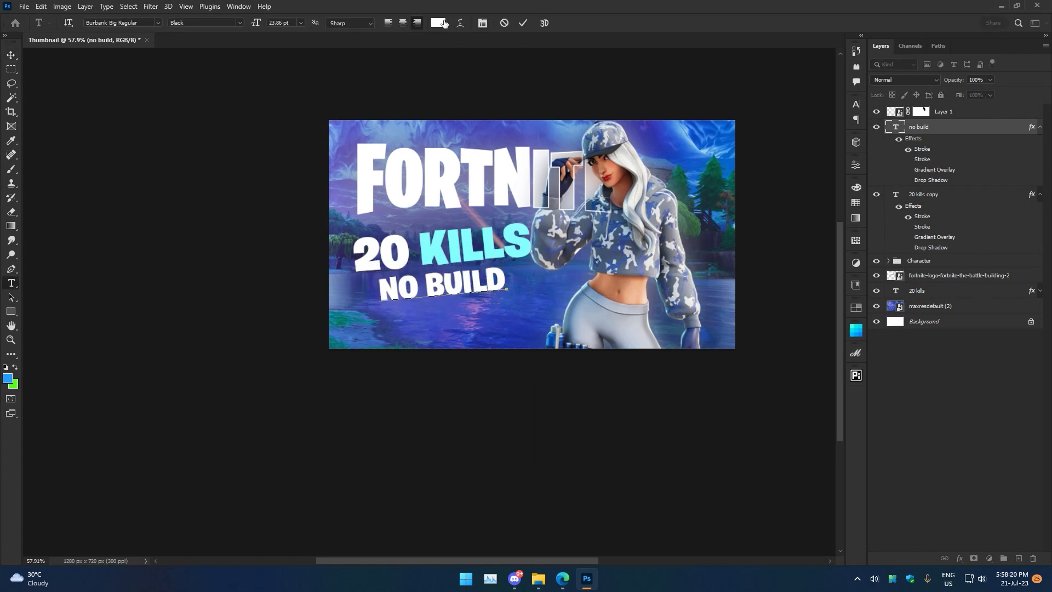
Open the layer style of the no build text and enable Gradient Overlay.
right_click(942, 127)
left_click(893, 66)
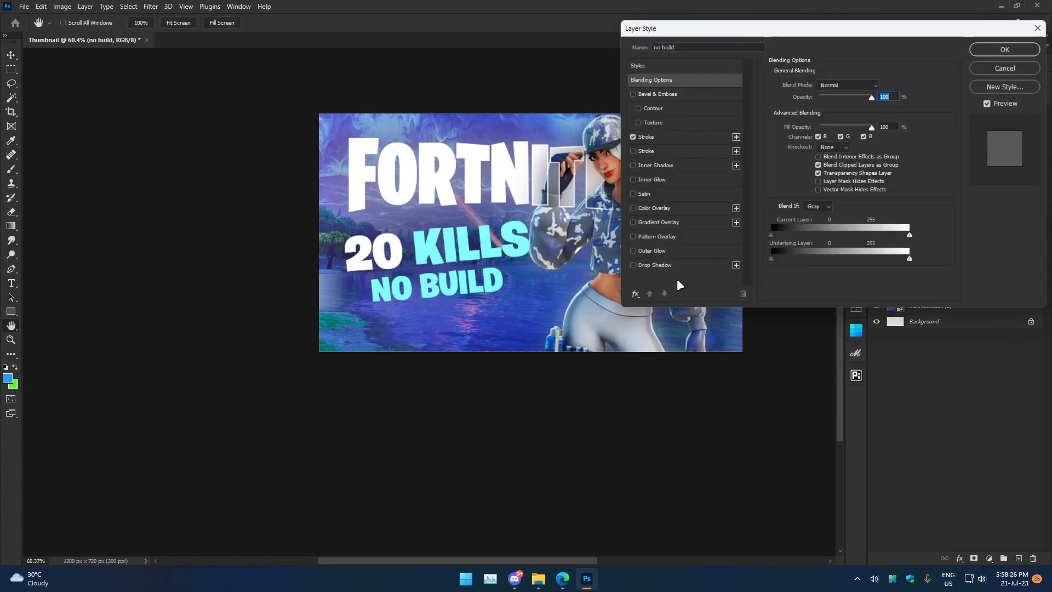
left_click(646, 222)
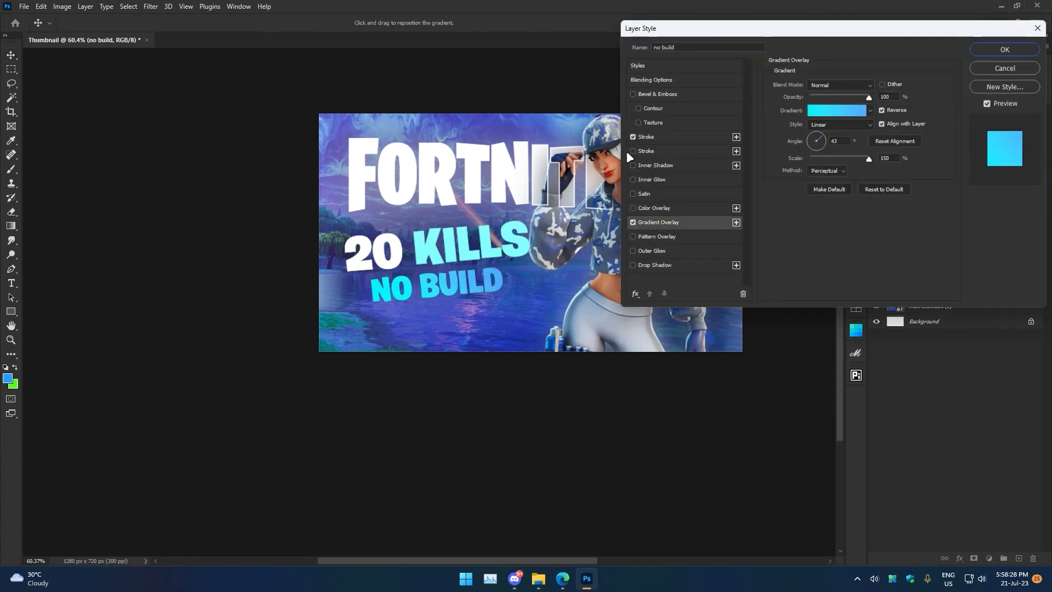
Enable a second stroke on the no build text, setting the inner stroke to 8 px and the outer stroke to 16 px.
left_click(643, 152)
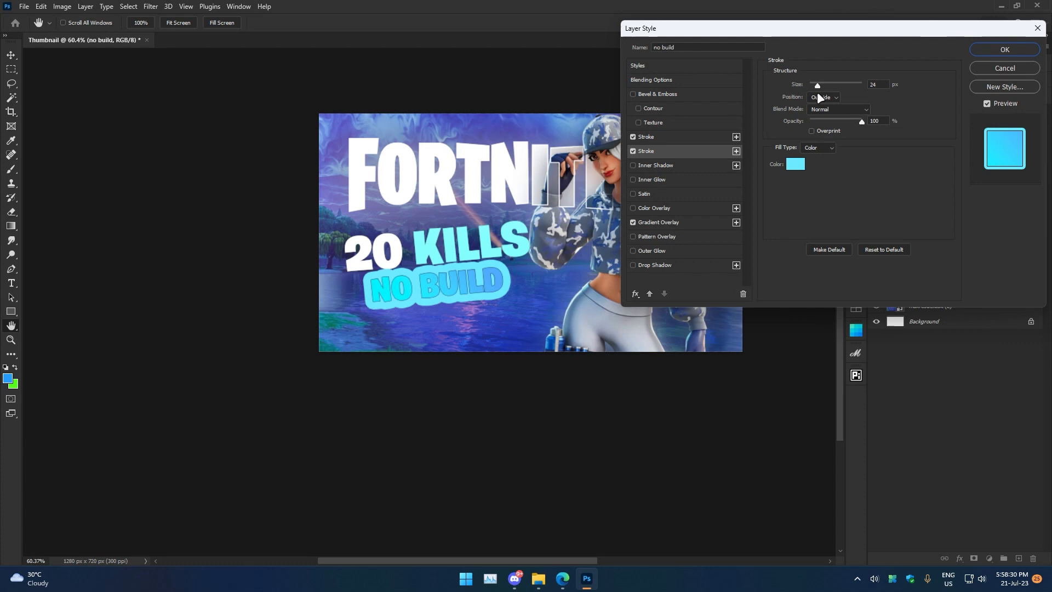
left_click(682, 137)
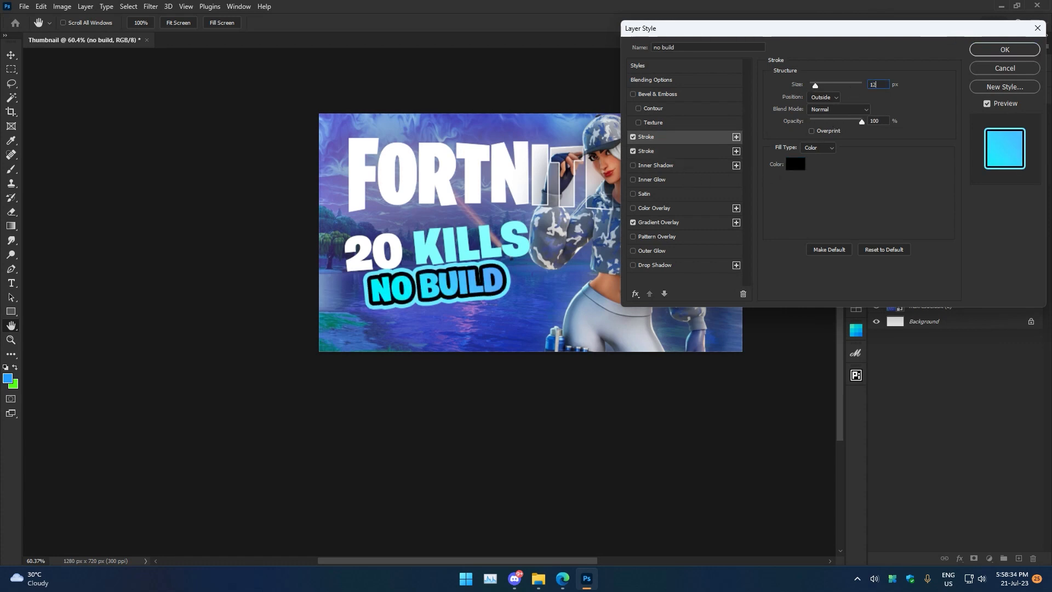
type("8")
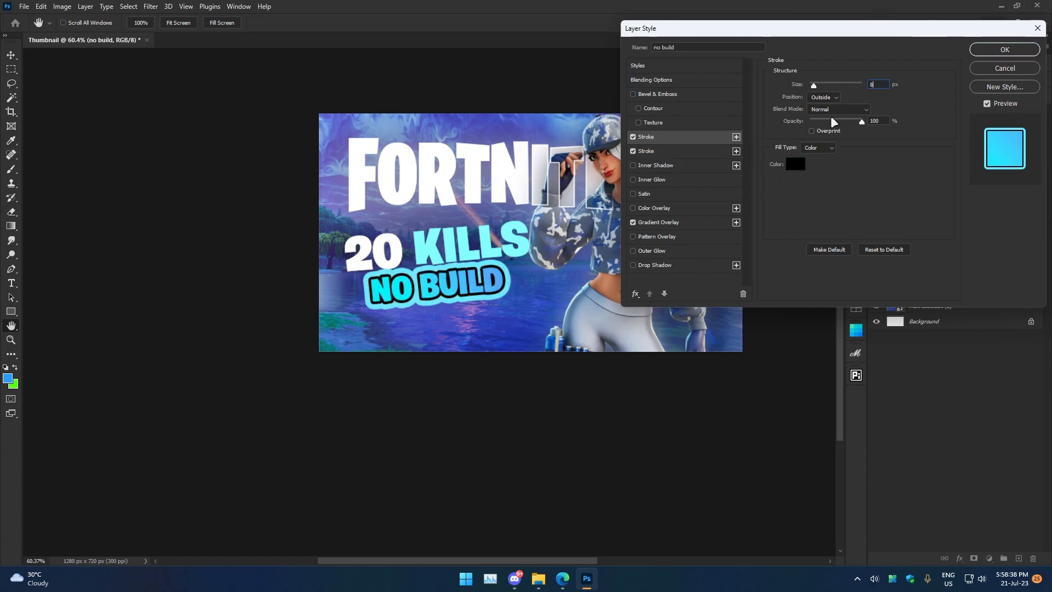
left_click(725, 149)
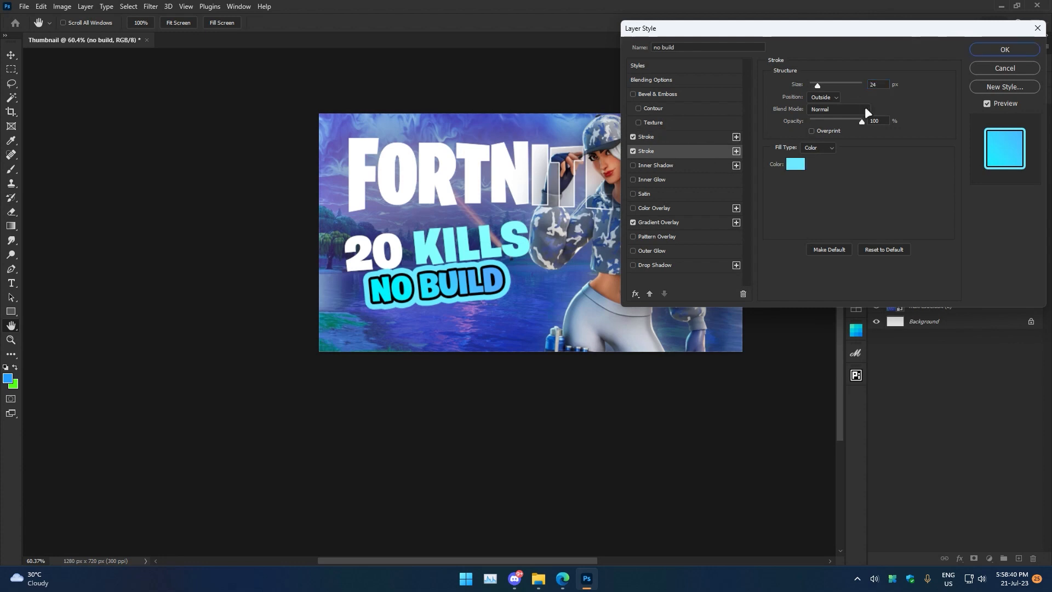
type("15")
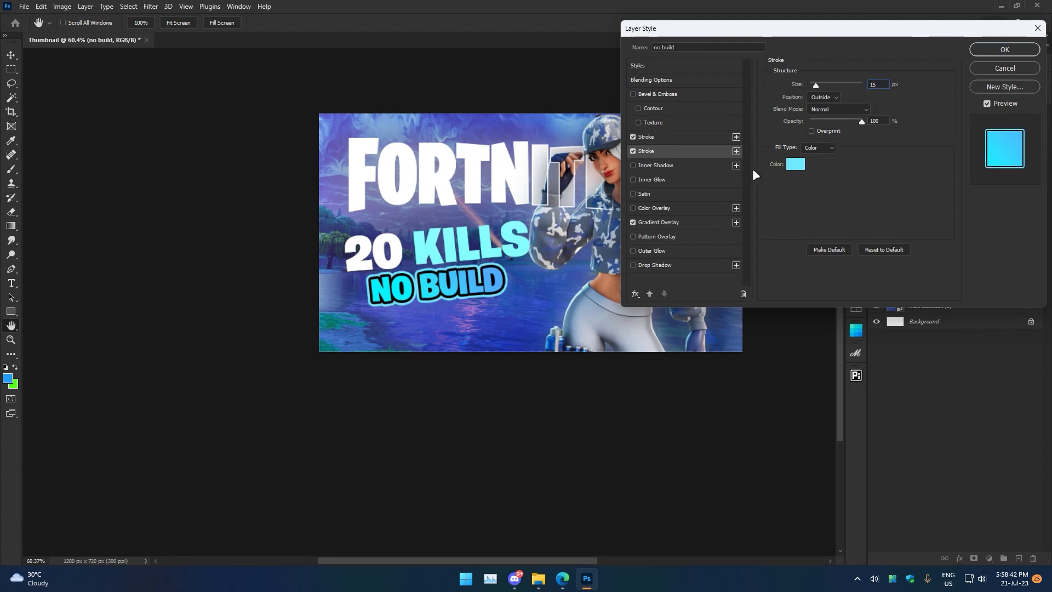
key("Up")
Set the outer stroke colour to ffffff and apply the layer style.
left_click(659, 137)
left_click(656, 148)
left_click(796, 164)
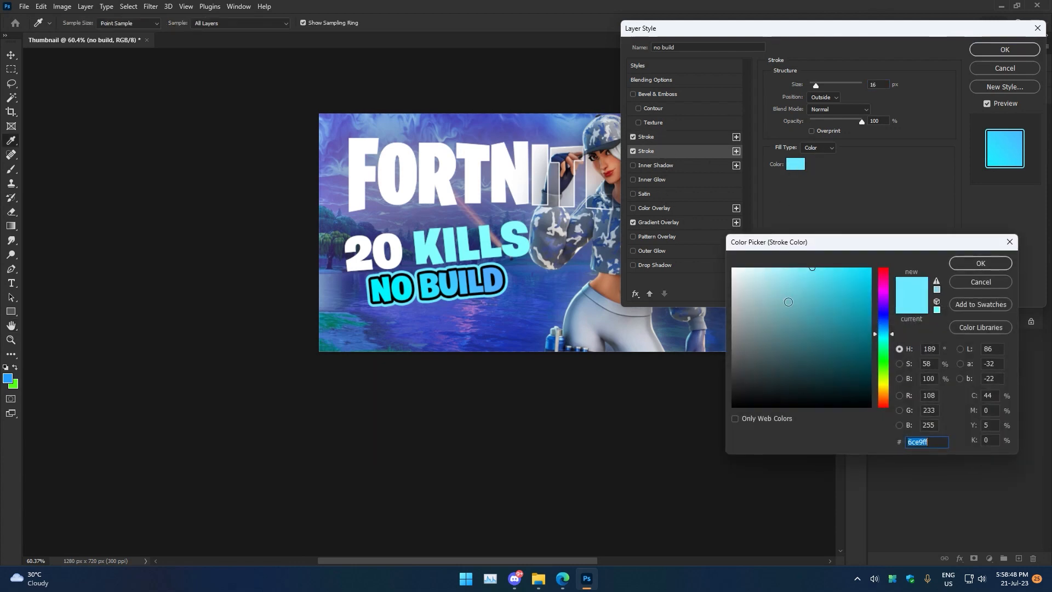
type("ffffff")
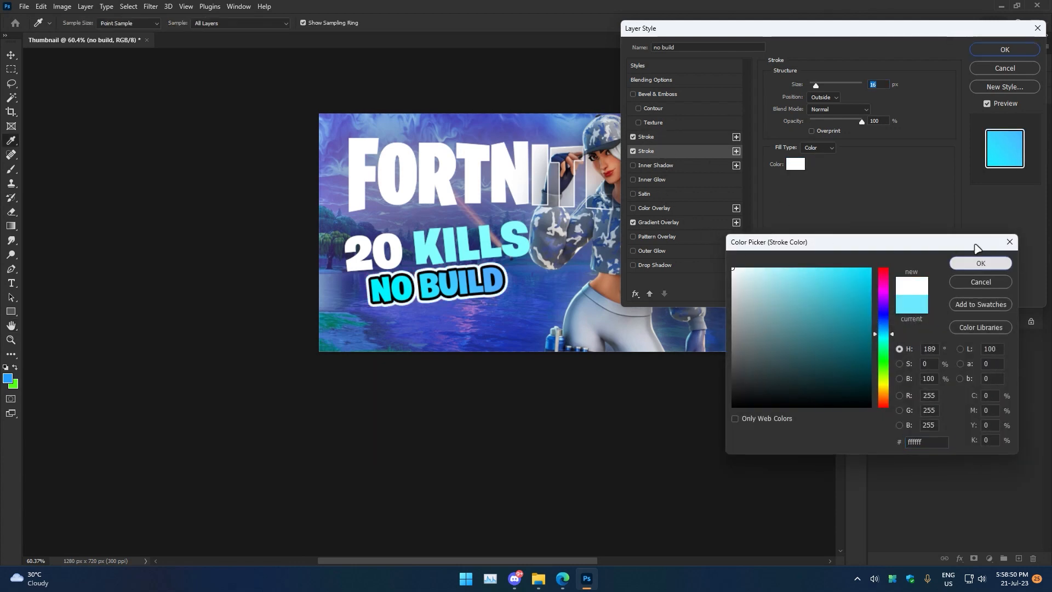
left_click(981, 263)
left_click(1004, 49)
Move the no build text slightly down with Free Transform.
key("ctrl+t")
mouse_move(469, 284)
left_mouse_down()
mouse_move(510, 296)
mouse_move(470, 297)
left_mouse_up()
left_click(543, 22)
scroll(551, 255, "down", 3)
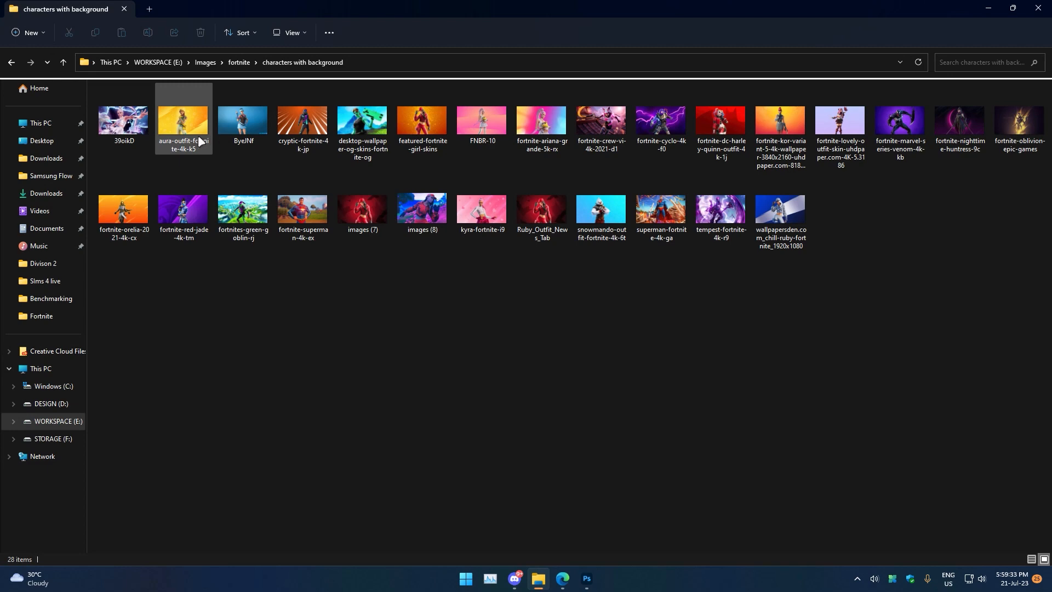
Browse the character images in the characters with background folder.
left_click(199, 149)
double_click(200, 149)
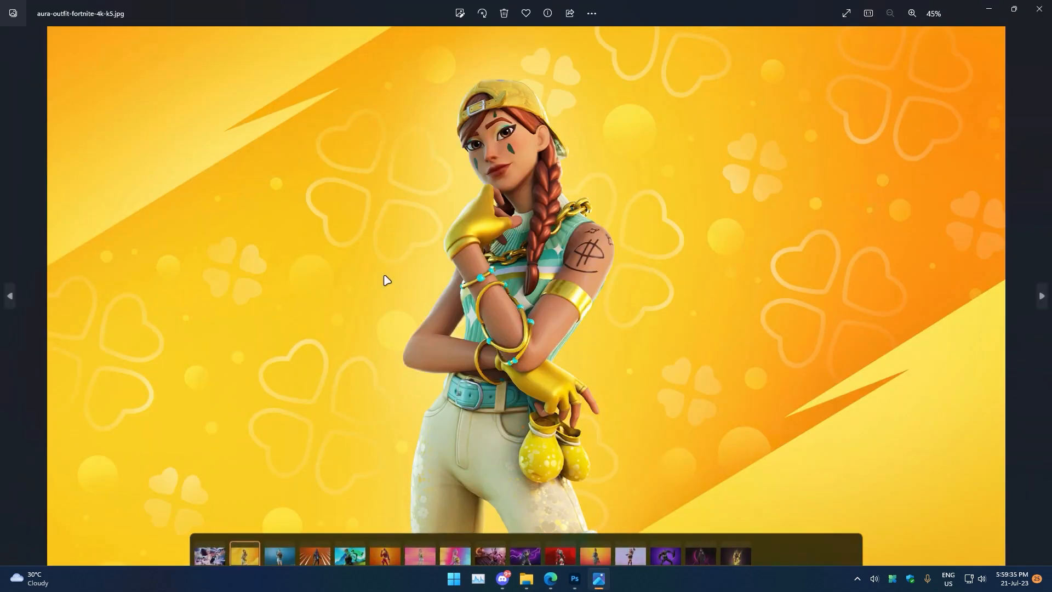
key("Right")
key("Right")
key("Right")
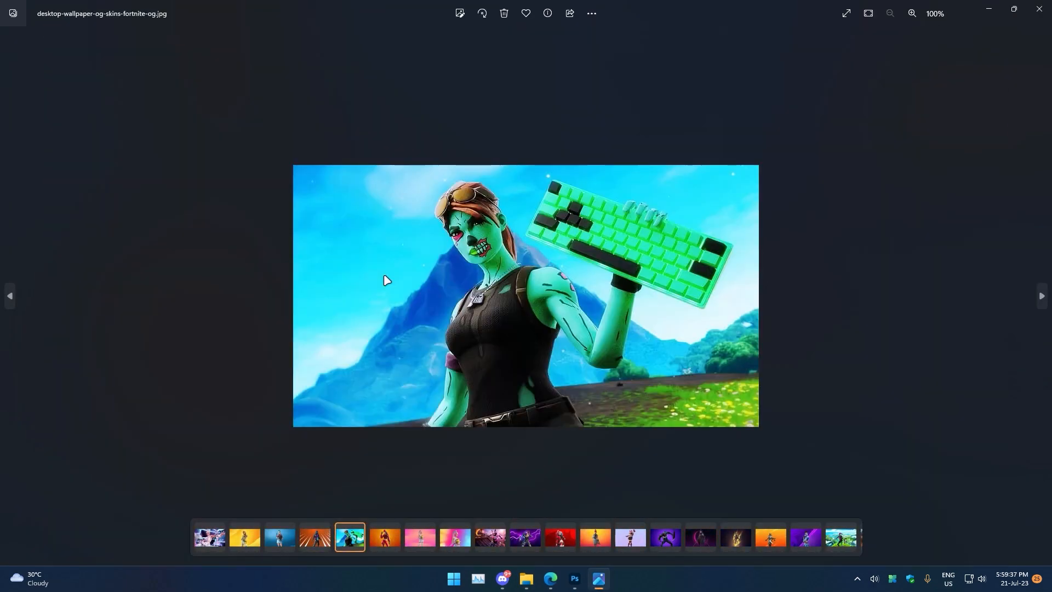
left_click(1039, 9)
Group all the thumbnail layers above the background into one group and hide it.
left_click(584, 586)
left_click(950, 116)
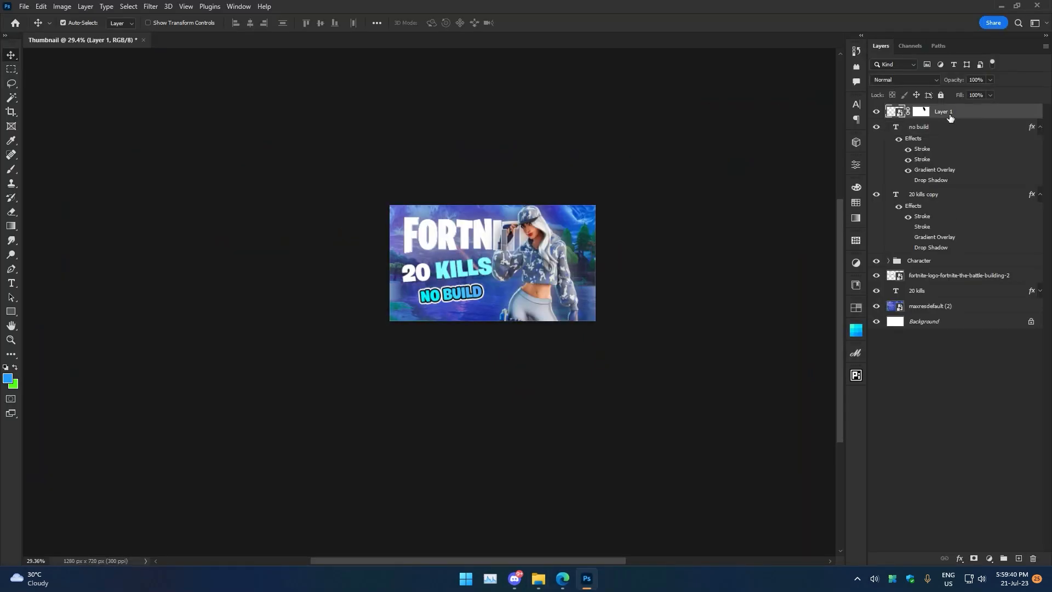
left_click(946, 312, "shift")
key("ctrl+g")
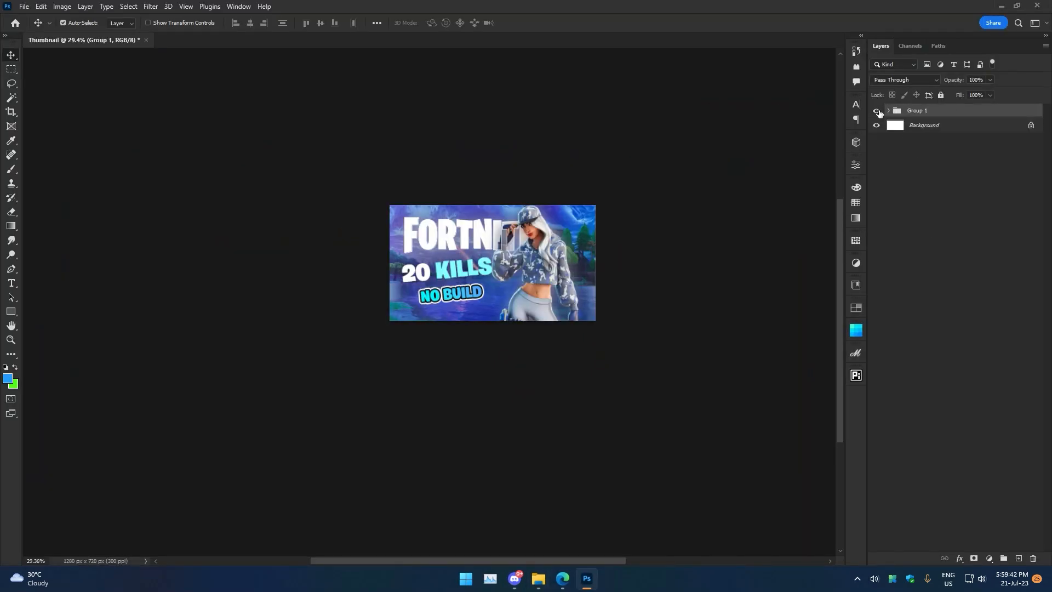
left_click(875, 109)
Place the kyra-fortnite-i9 image, scale it to 1280 × 720 px to fill the canvas, and nudge it up.
left_click(538, 579)
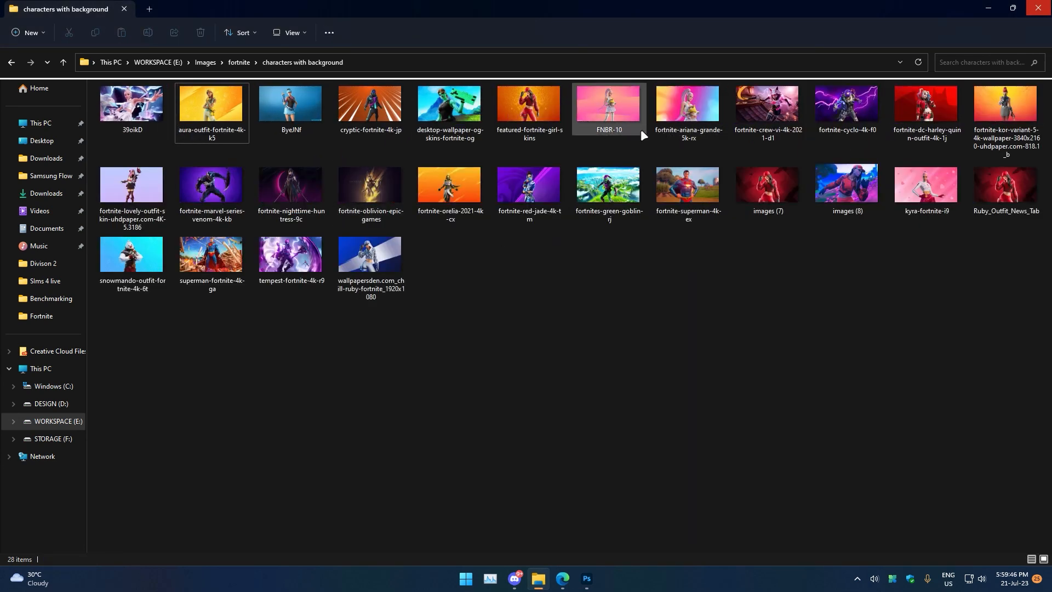
left_click_drag(941, 202, 480, 282)
key("ctrl+0")
left_click_drag(485, 167, 475, 317)
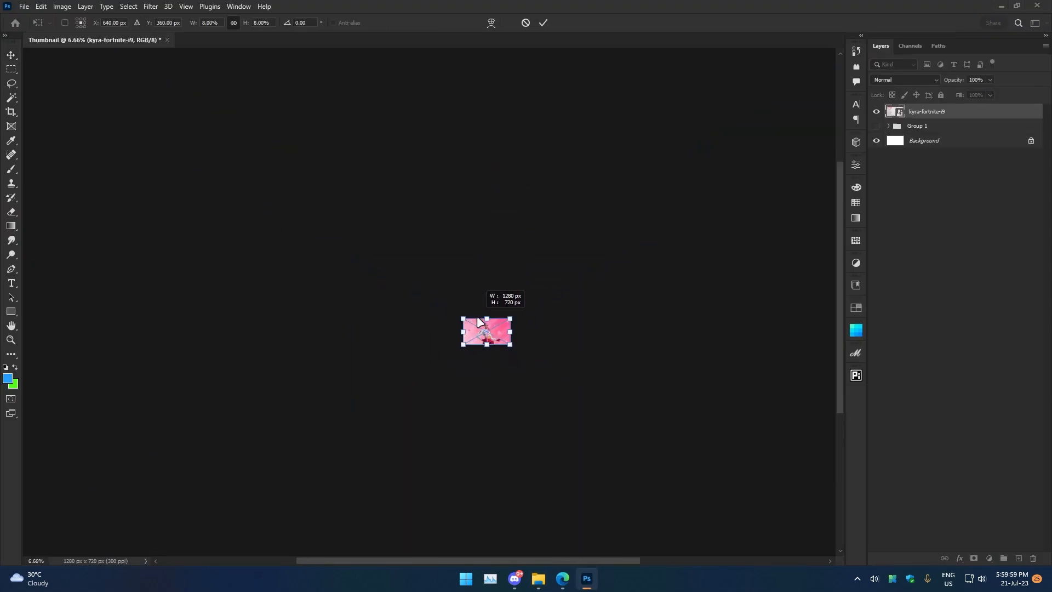
left_click(543, 22)
key("ctrl+0")
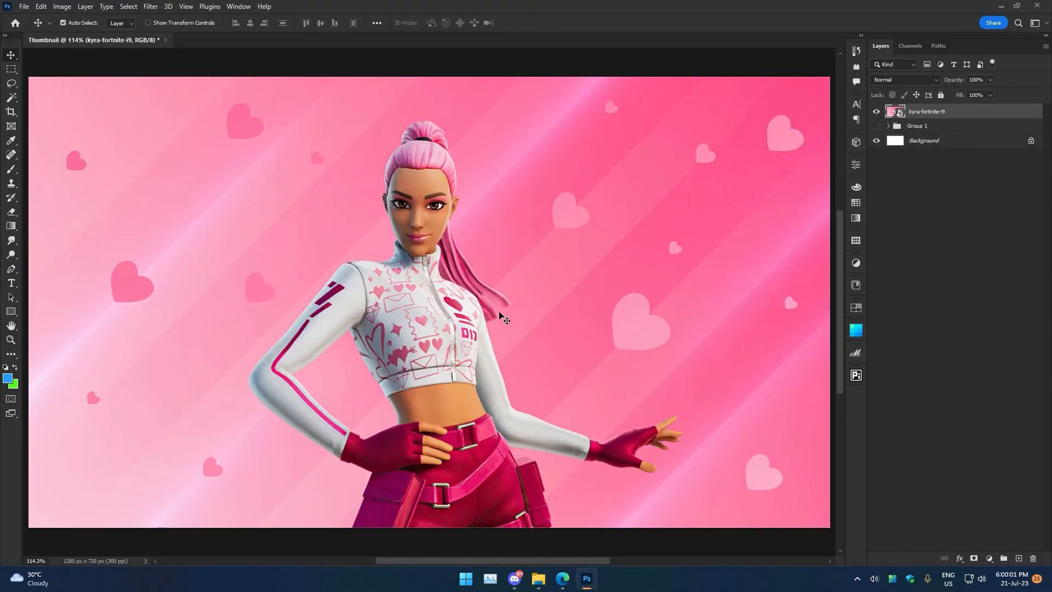
left_click_drag(472, 382, 478, 342)
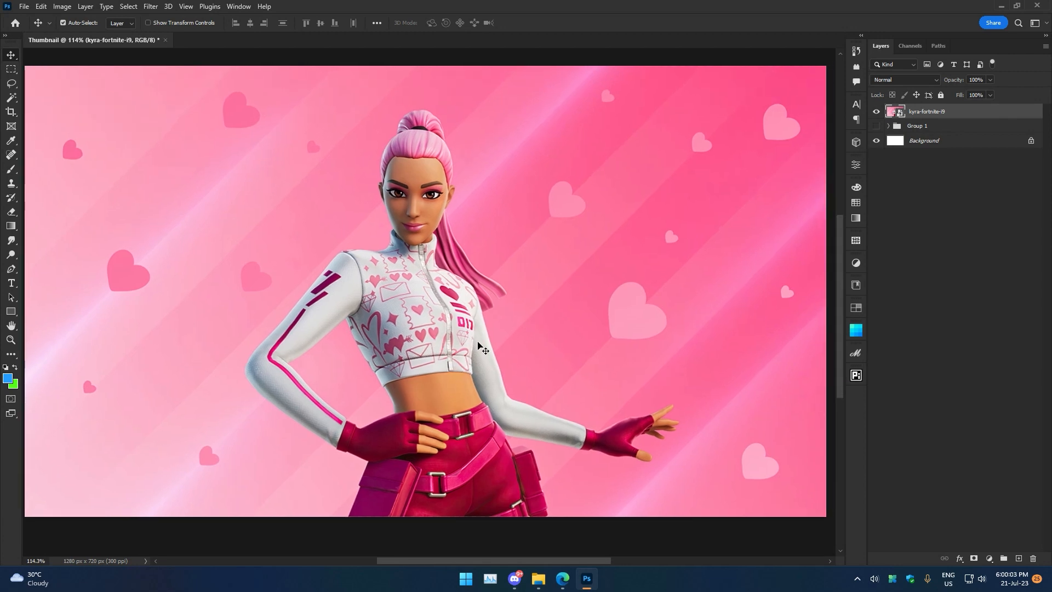
Select the pink background around the character with the Magic Wand tool.
right_click(15, 97)
left_click(55, 123)
left_click(226, 216)
left_click(250, 455)
left_click(581, 487)
left_click(707, 181)
left_click(778, 307)
left_click(761, 461)
left_click(781, 120)
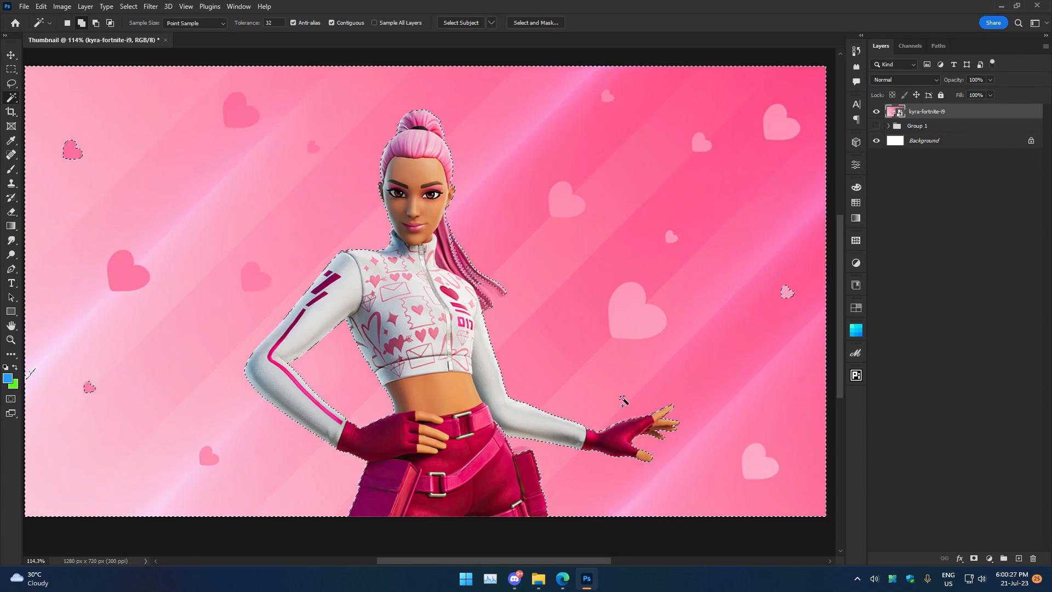
Switch to the Quick Selection tool and refine the selection beside the ponytail.
scroll(563, 447, "up", 5)
left_click_drag(557, 416, 512, 395)
right_click(12, 98)
left_click(53, 111)
left_click_drag(320, 228, 333, 403)
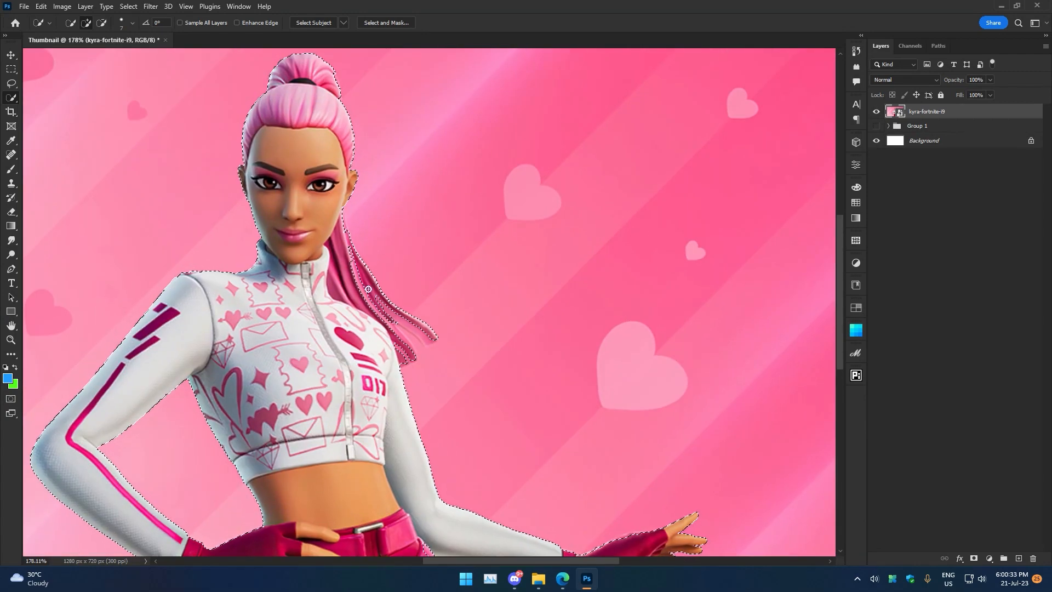
left_click(354, 245, "alt")
Refine the selection around the hair strands with a smaller Quick Selection brush.
left_click_drag(498, 503, 449, 260)
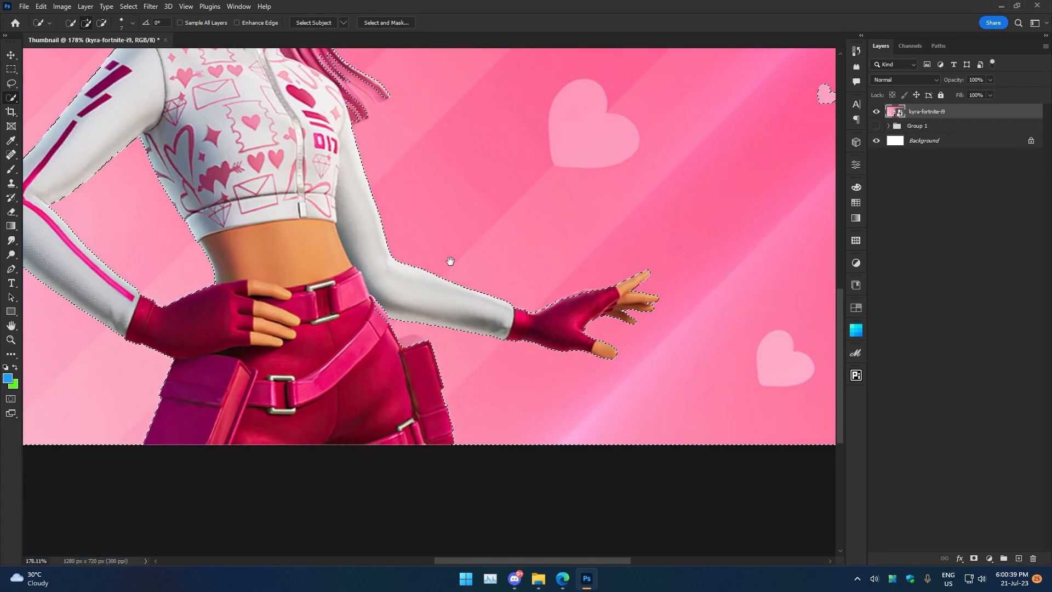
scroll(384, 373, "up", 9)
left_click_drag(479, 298, 437, 265)
left_click_drag(395, 196, 362, 365)
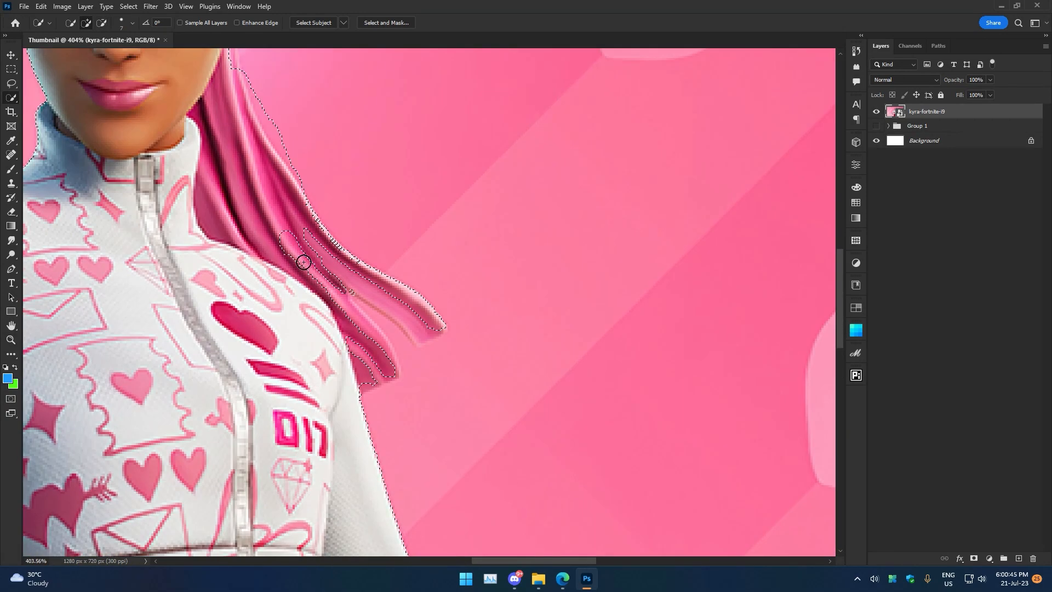
left_click(410, 345, "alt")
scroll(411, 343, "up", 6)
key("[")
key("[")
key("[")
key("[")
key("[")
left_click(417, 369, "alt")
Switch to the Lasso tool and correct the selection edge at the ponytail tip.
left_click(11, 84)
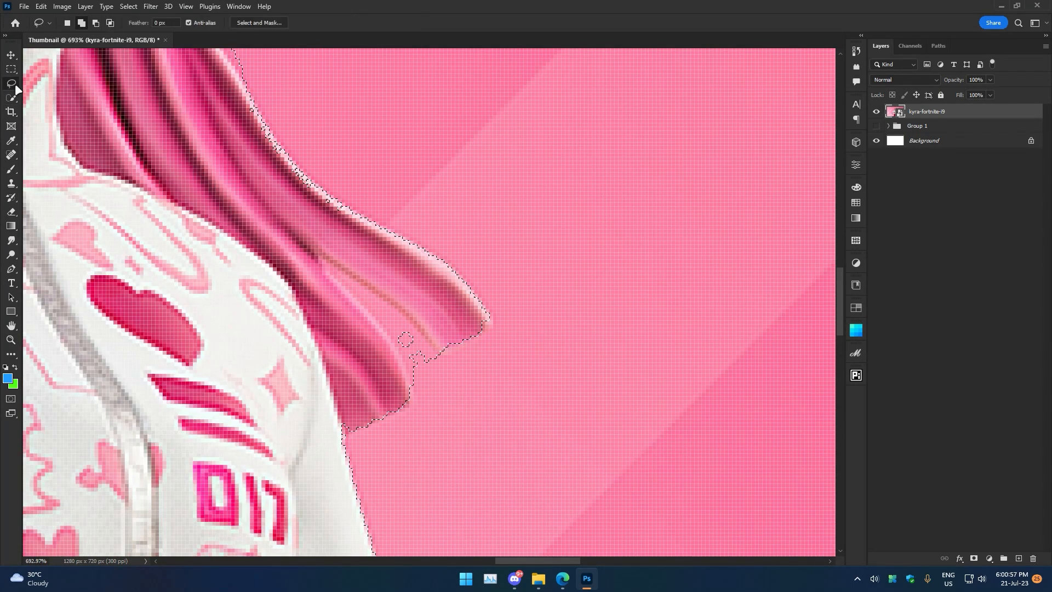
right_click(11, 82)
right_click(11, 83)
left_click(68, 94)
right_click(11, 83)
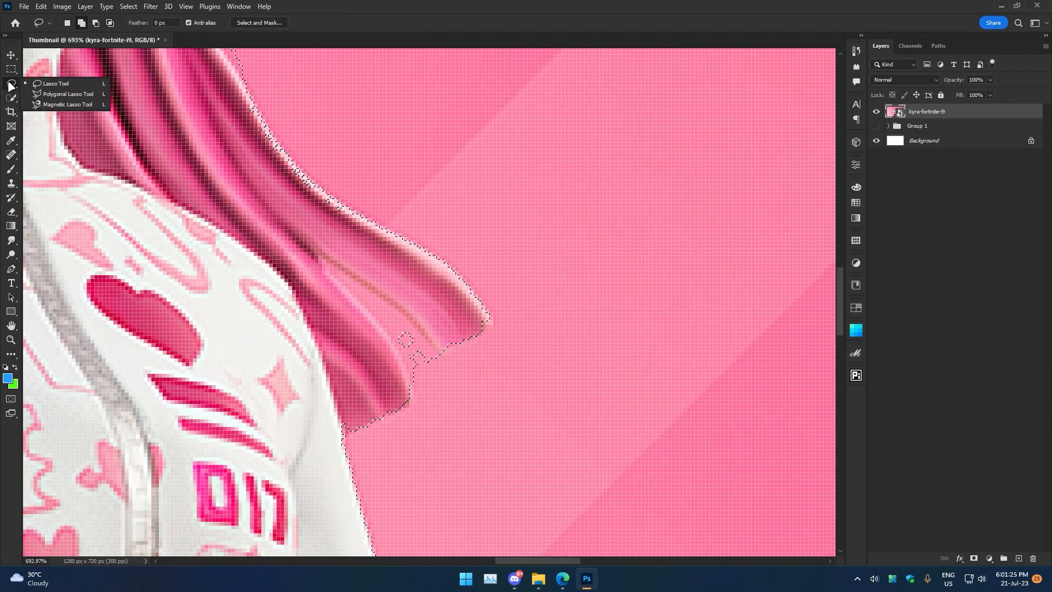
left_click(55, 83)
left_click_drag(438, 352, 361, 281)
Touch up the selection around the hip and outstretched hand with Lasso strokes.
scroll(489, 366, "down", 7)
left_click_drag(482, 369, 488, 291)
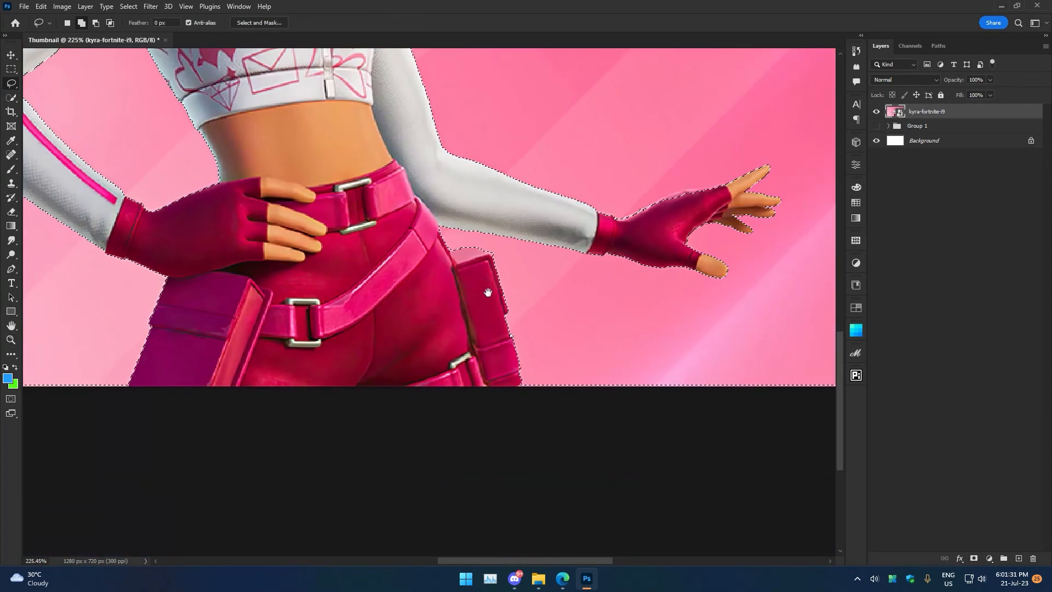
scroll(720, 221, "up", 6)
mouse_move(702, 124)
left_mouse_down()
mouse_move(528, 163)
mouse_move(438, 198)
mouse_move(581, 141)
mouse_move(526, 164)
left_mouse_up()
key("ctrl+z")
key("ctrl+z")
mouse_move(704, 124)
left_mouse_down()
mouse_move(613, 133)
mouse_move(665, 130)
mouse_move(529, 167)
left_mouse_up()
key("ctrl+z")
left_click_drag(758, 215, 518, 256)
left_click_drag(291, 293, 510, 313)
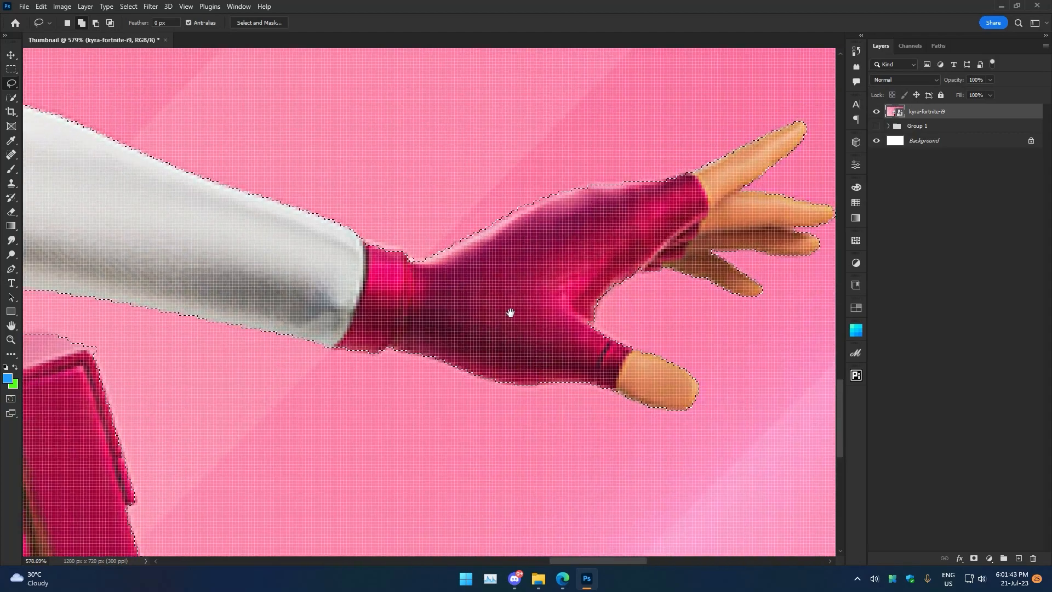
left_click_drag(164, 219, 504, 380)
left_click_drag(115, 207, 453, 369)
left_click_drag(383, 87, 460, 471)
left_click_drag(389, 82, 455, 390)
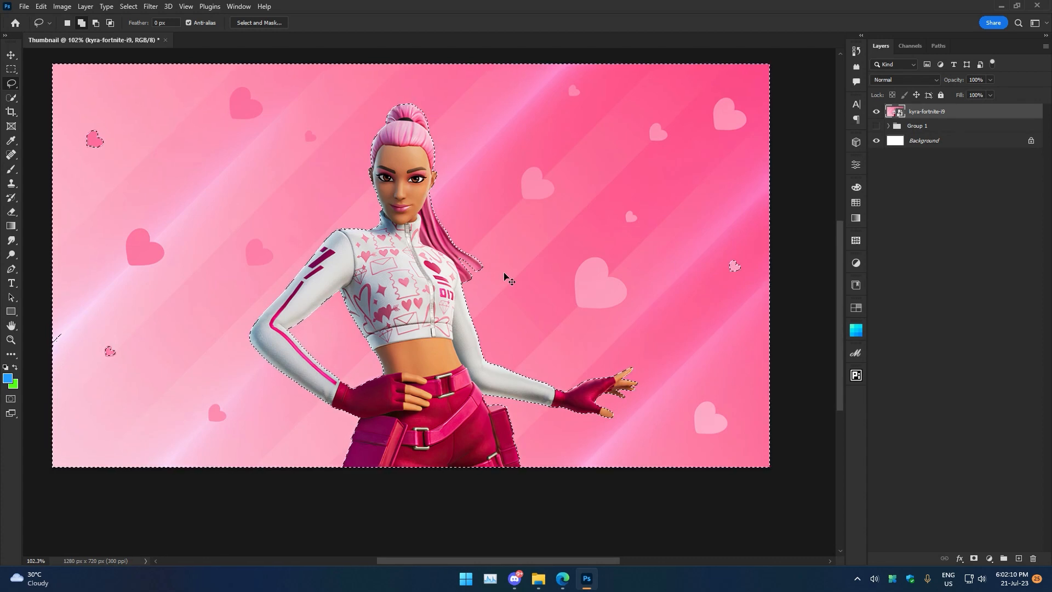
Copy the selected character to a new layer and hide the original image layer.
key("ctrl+j")
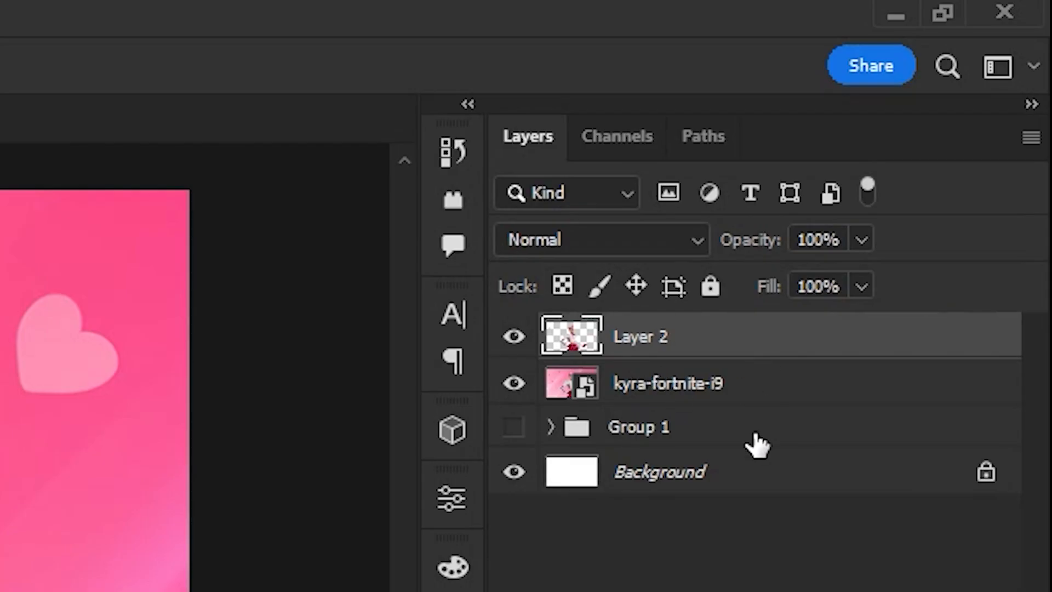
left_click(515, 383)
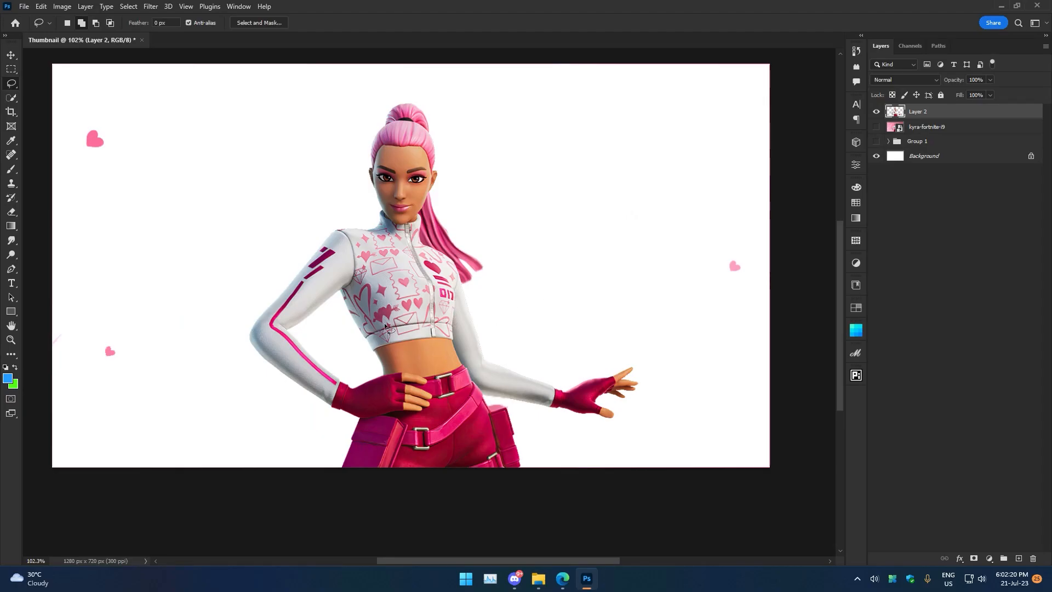
Remove the stray hearts by copying everything except the lassoed hearts to a new layer and deleting the old cut-out.
left_click_drag(728, 251, 681, 218)
left_click_drag(106, 114, 102, 178)
left_click_drag(96, 295, 82, 296)
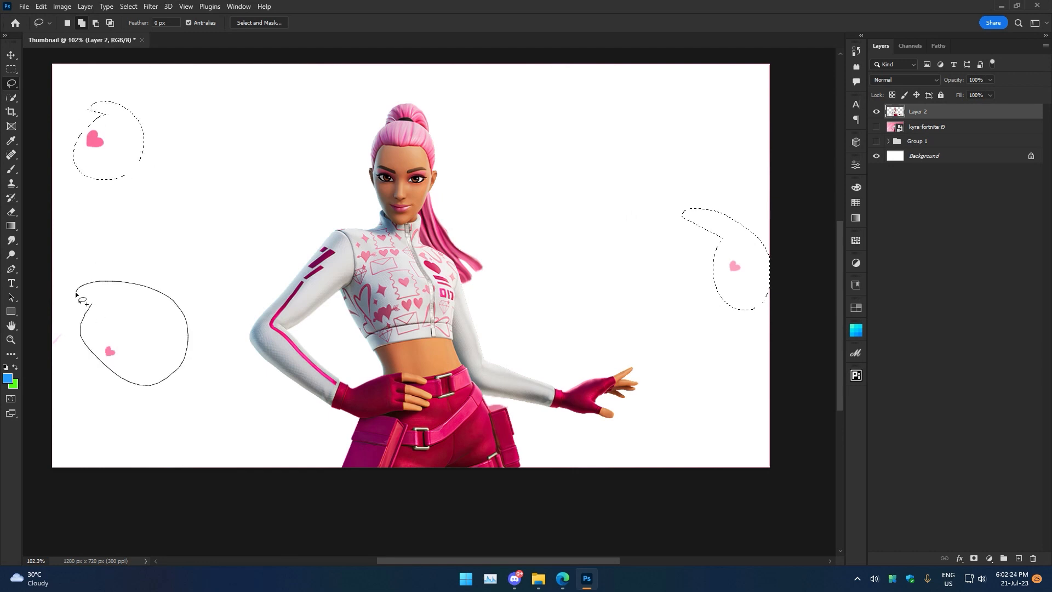
key("ctrl+shift+i")
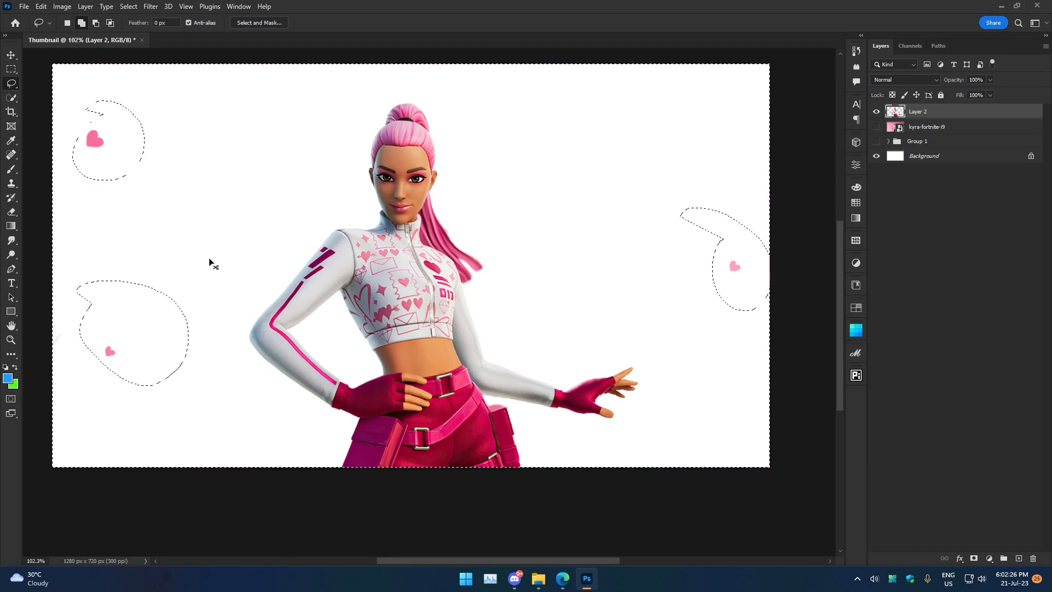
key("ctrl+j")
left_click(914, 128)
key("Delete")
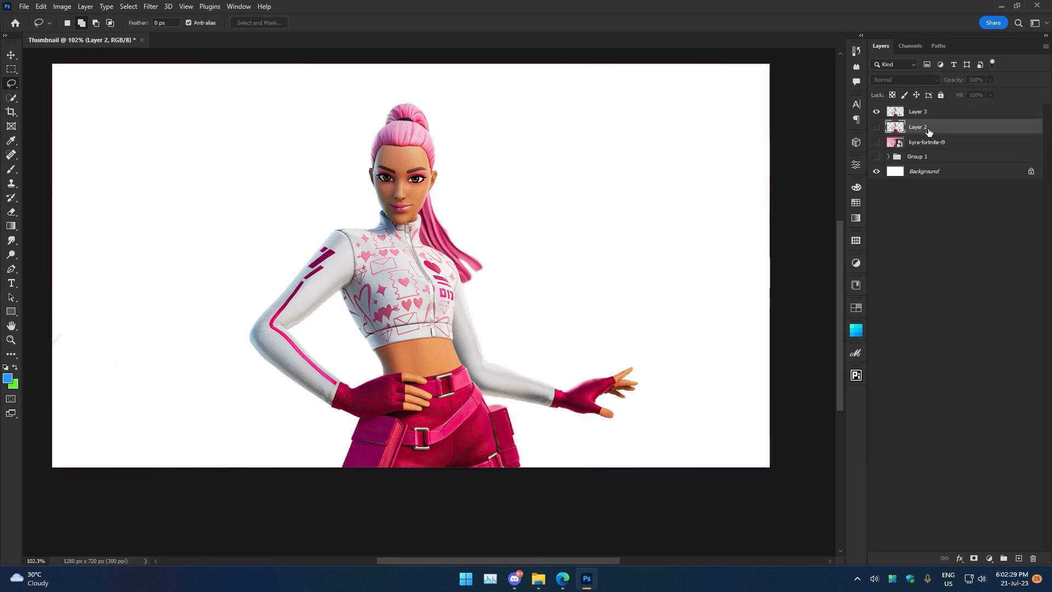
Duplicate the character cut-out layer beneath the original.
key("v")
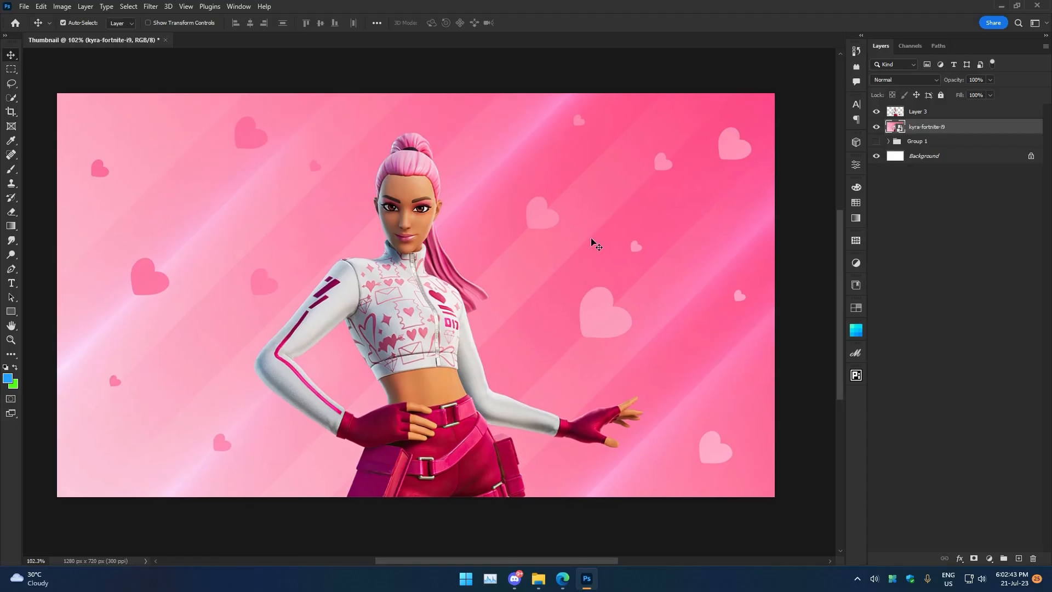
left_click(911, 115)
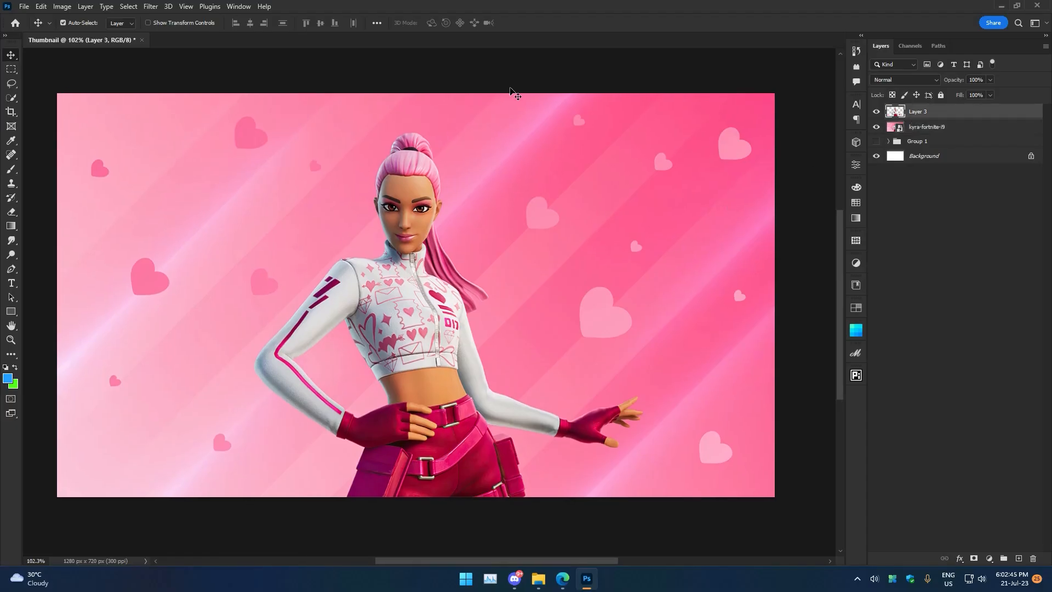
left_click_drag(946, 118, 945, 123)
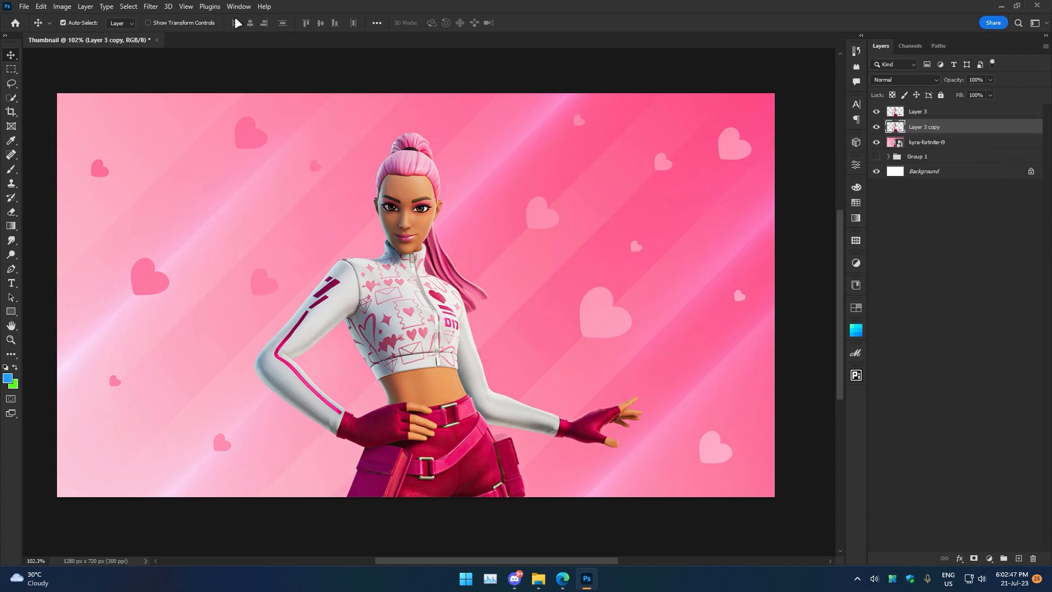
Apply a Gaussian Blur with a 9.4 pixel radius to the duplicated character layer to create a soft glow.
left_click(150, 6)
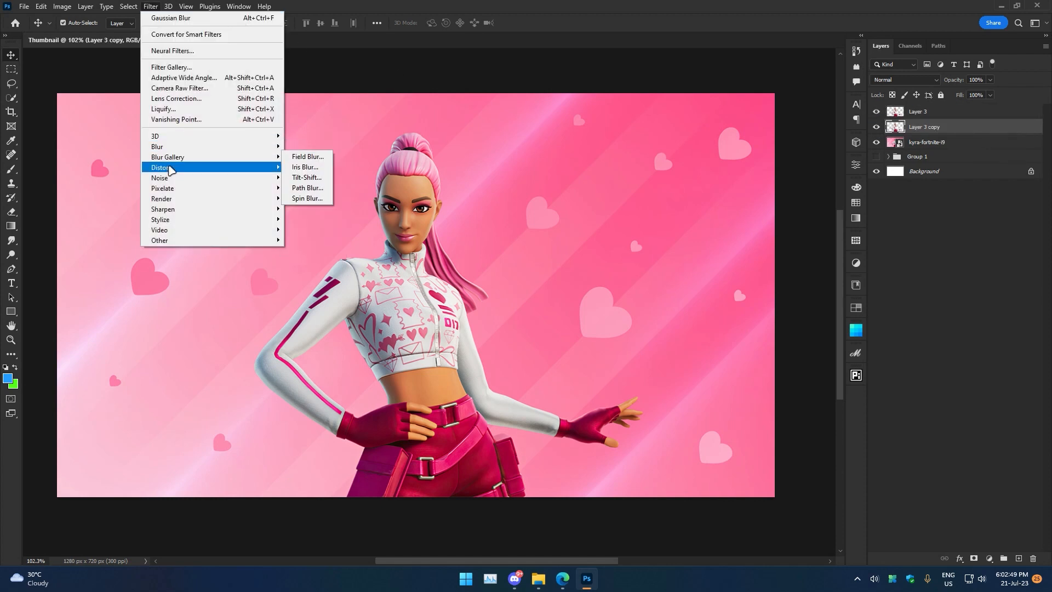
mouse_move(220, 151)
left_click(314, 188)
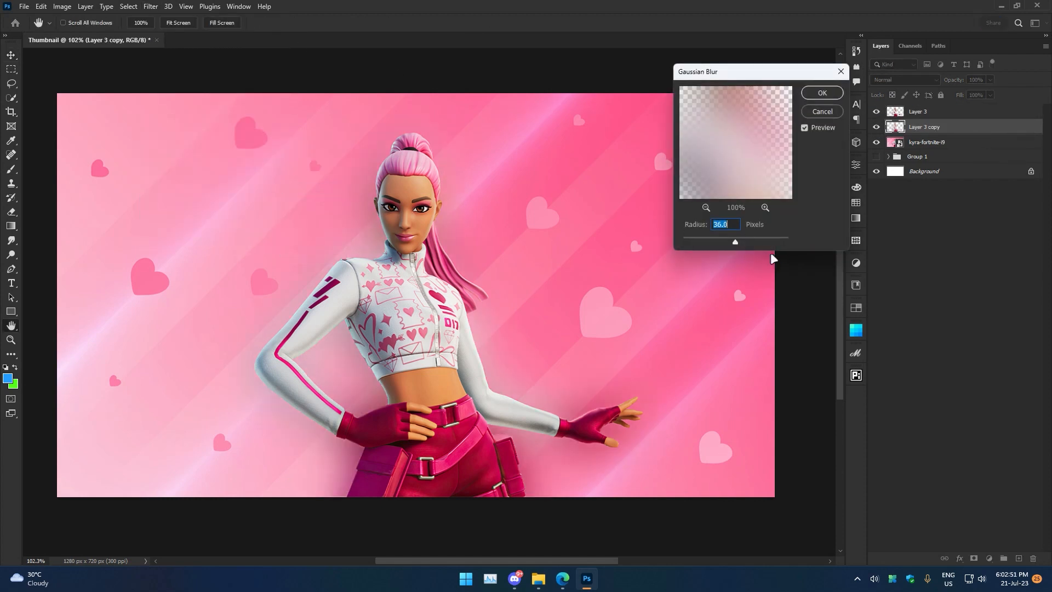
left_click_drag(746, 242, 725, 242)
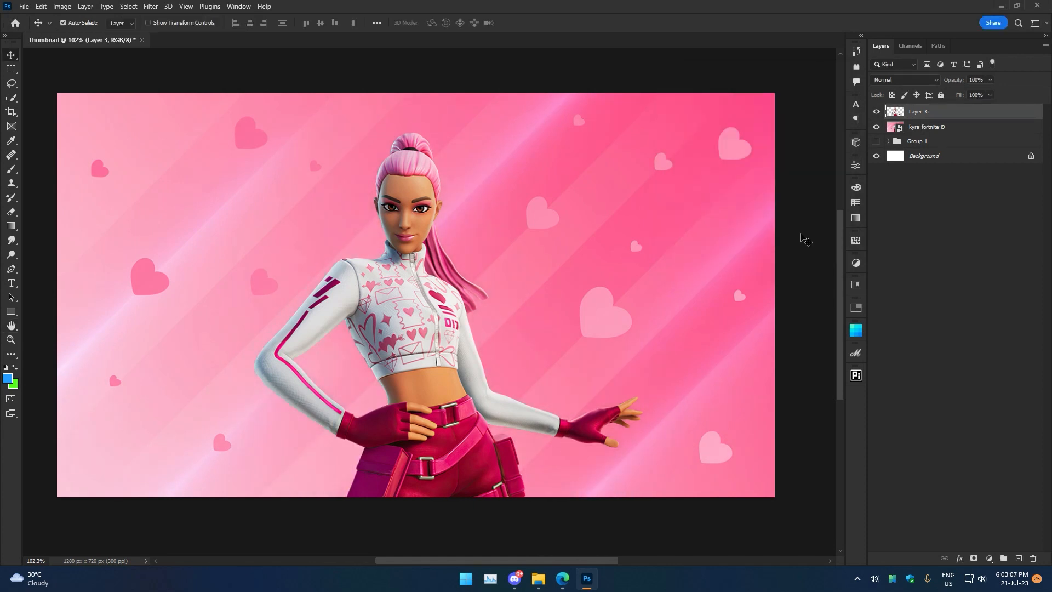
left_click(493, 255)
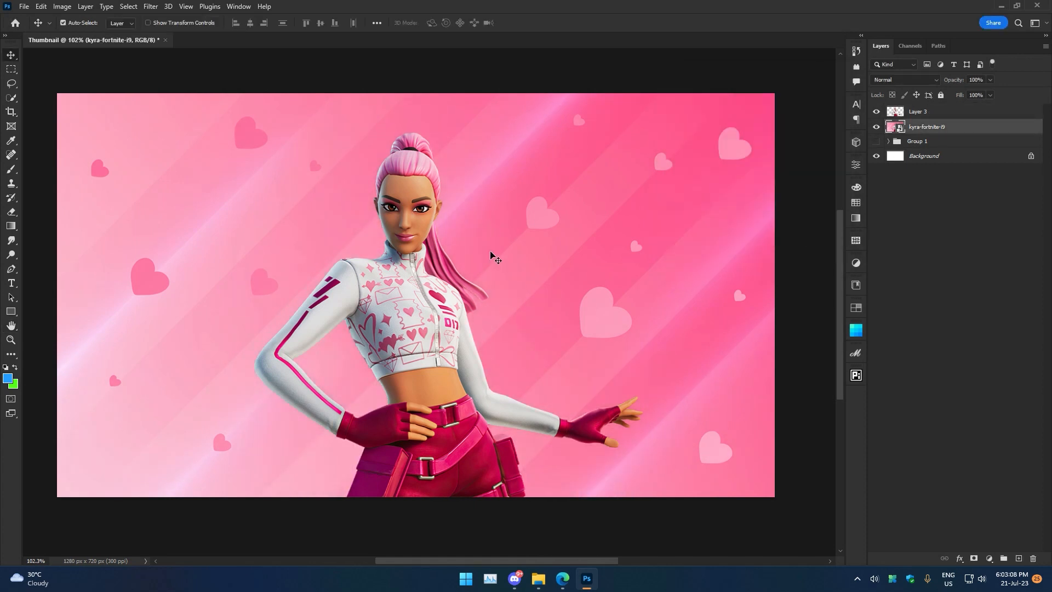
Draw a rectangle about 249 × 53 px beside the character's head.
left_click(10, 311)
left_click_drag(481, 188, 620, 217)
left_click(825, 160)
key("v")
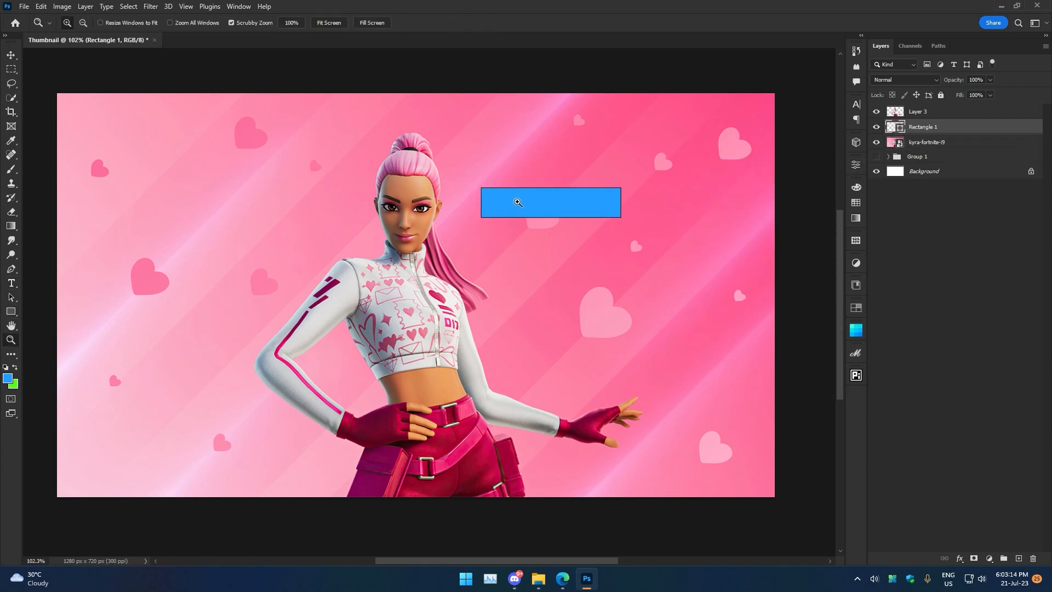
Fill the rectangle with white and round its corners into a pill shape.
scroll(540, 209, "up", 3)
left_click(16, 308)
left_click(163, 23)
left_click(96, 42)
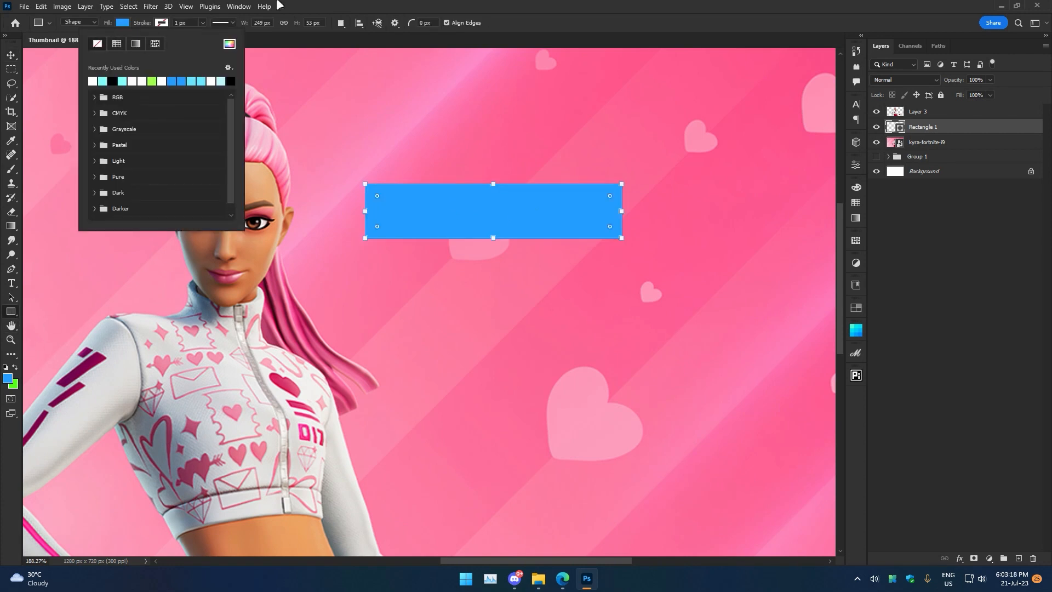
left_click(123, 23)
left_click(189, 45)
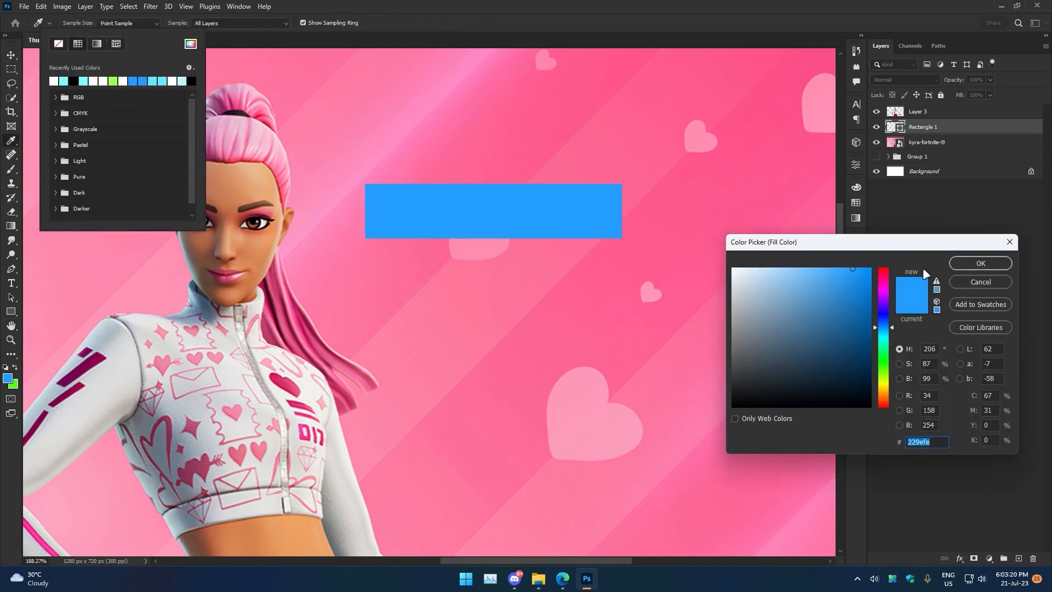
left_click(980, 264)
left_click(93, 80)
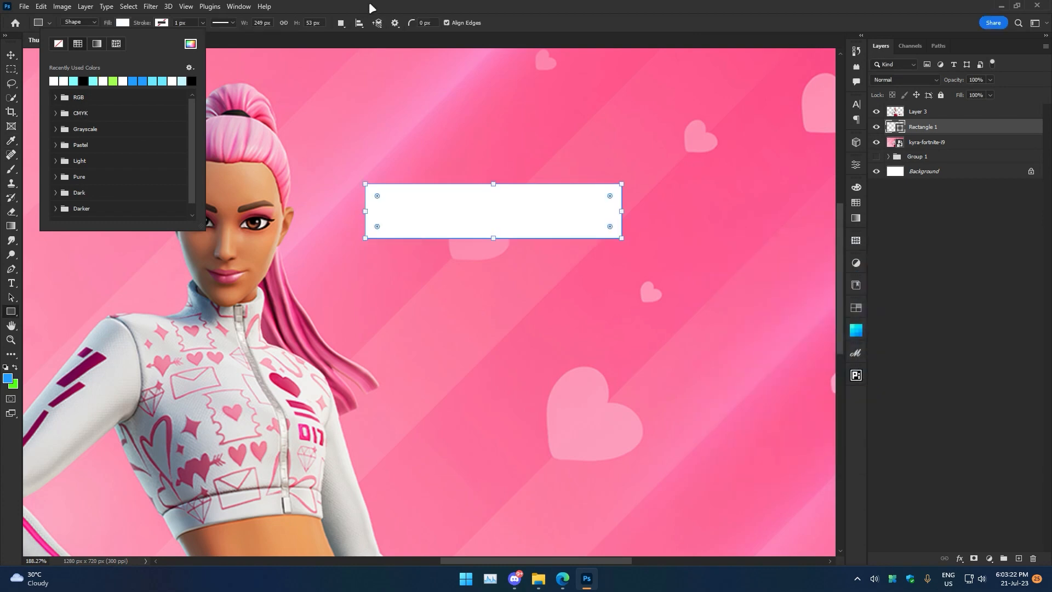
left_click_drag(377, 201, 433, 217)
left_click(8, 55)
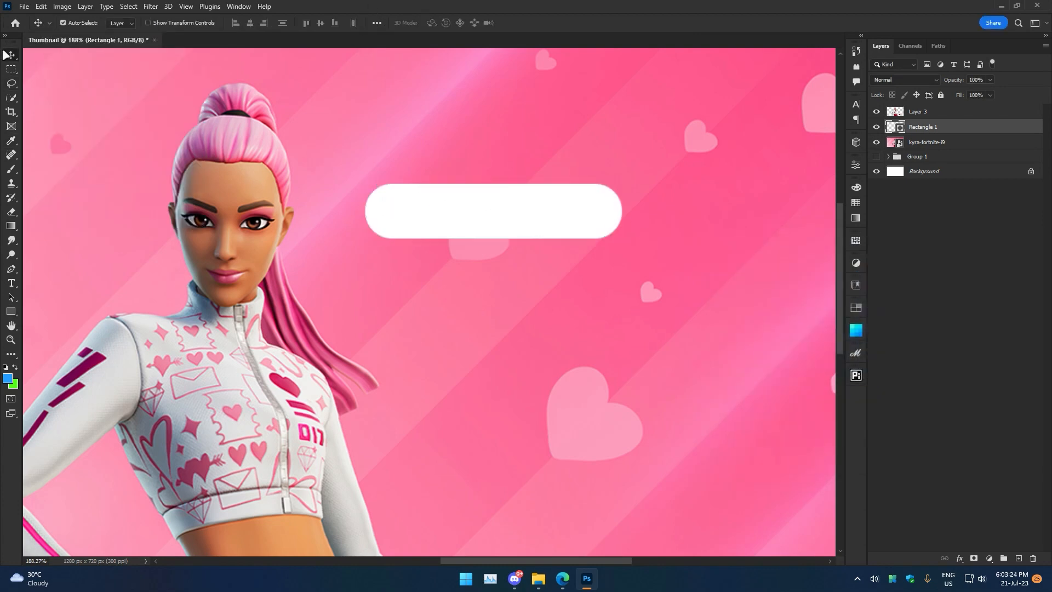
Move the rectangle layer to the top and scale it into a wider bar across the character's waist.
left_click_drag(486, 249, 341, 300)
left_click_drag(402, 289, 546, 295)
key("v")
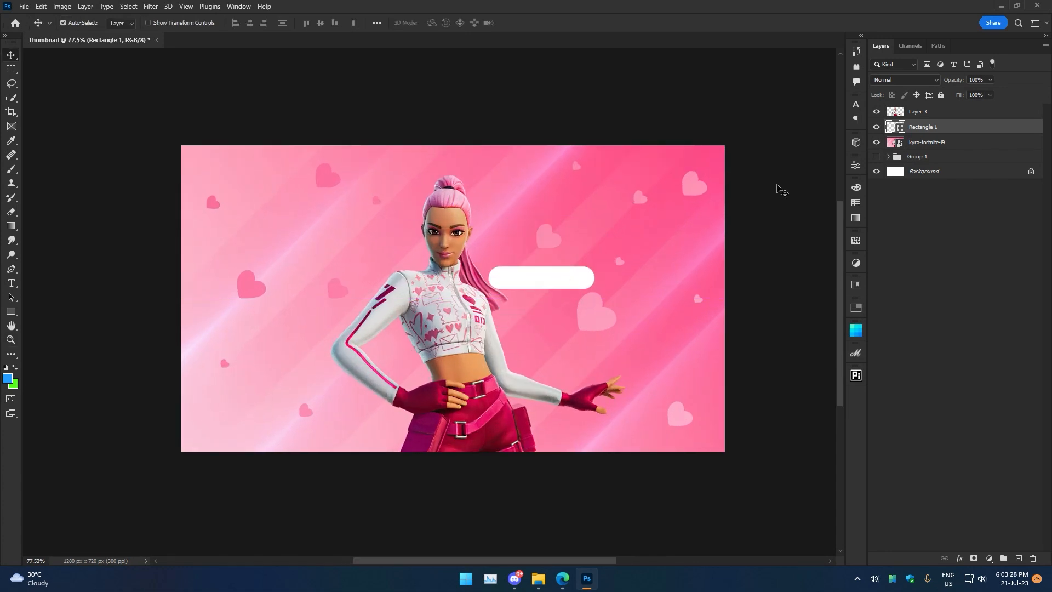
left_click_drag(947, 134, 957, 114)
key("ctrl+t")
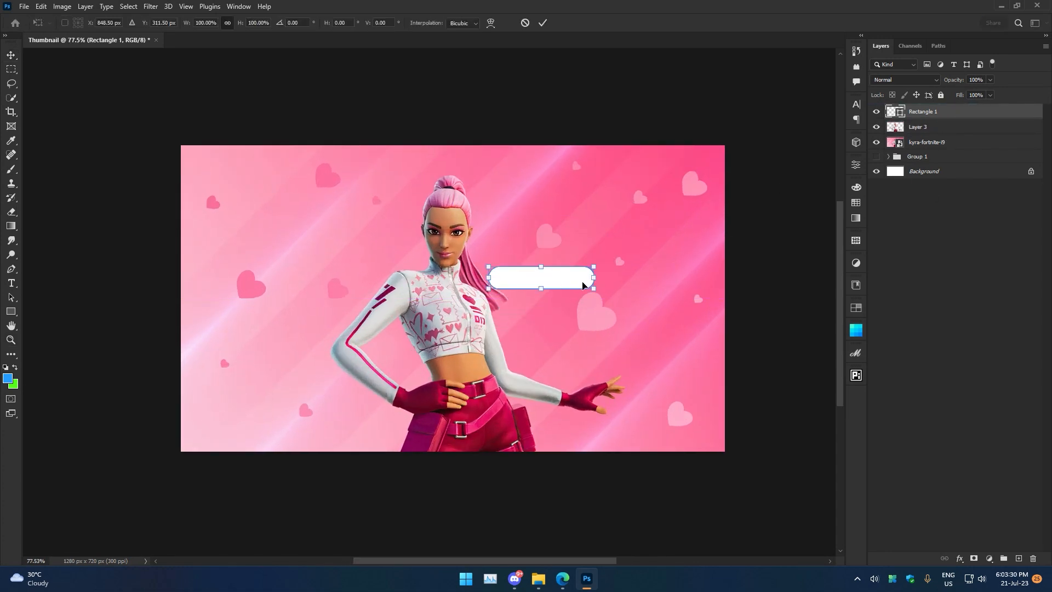
left_click_drag(597, 281, 463, 378)
left_click(542, 22)
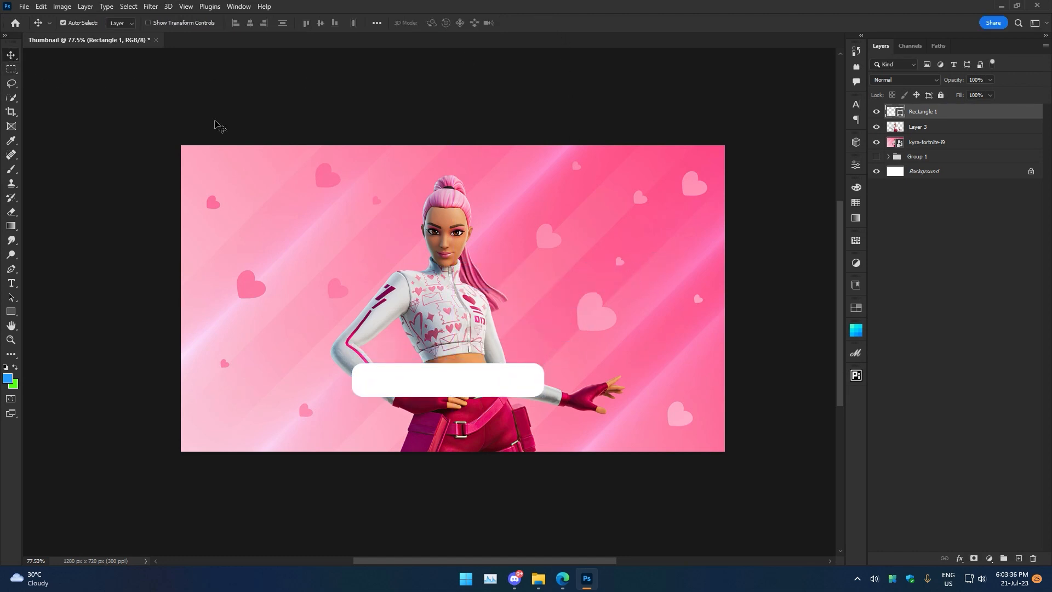
Center the bar horizontally on the canvas and nudge it down over the waist.
left_click(377, 23)
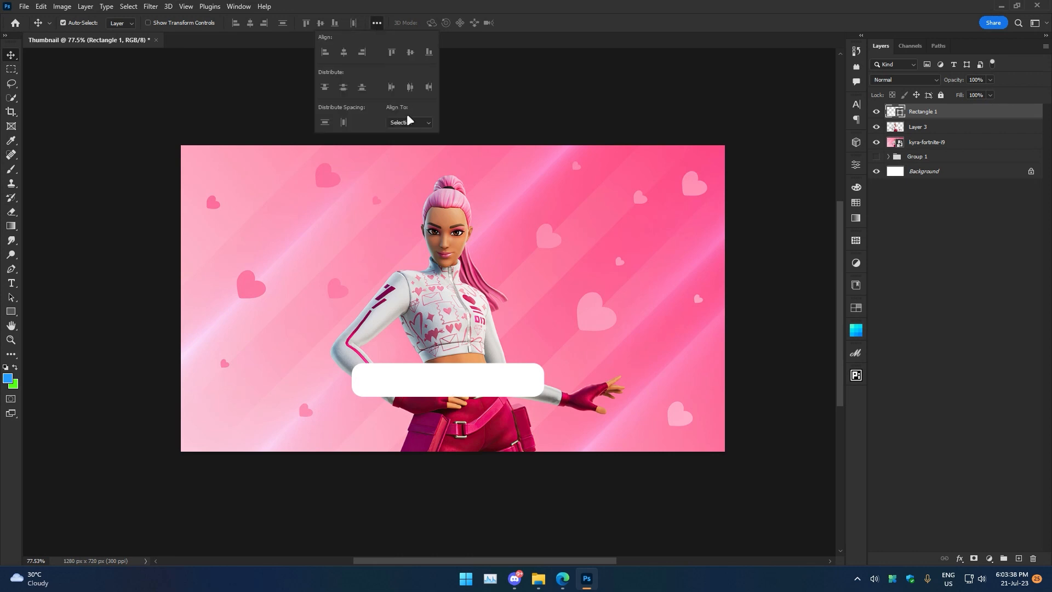
left_click(408, 123)
left_click(412, 137)
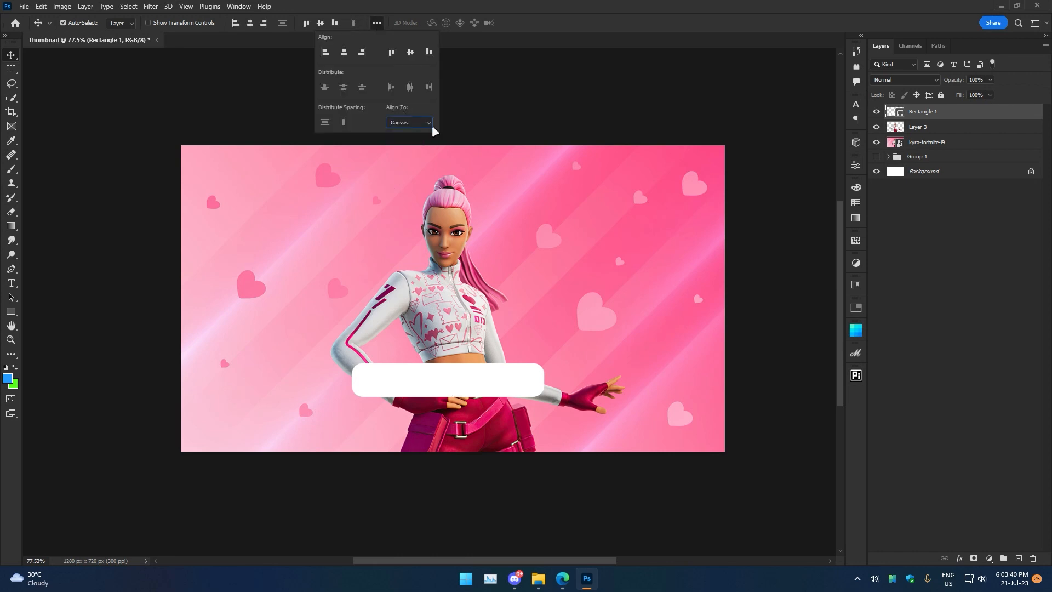
left_click(499, 94)
mouse_move(453, 377)
left_mouse_down()
mouse_move(448, 340)
mouse_move(463, 367)
left_mouse_up()
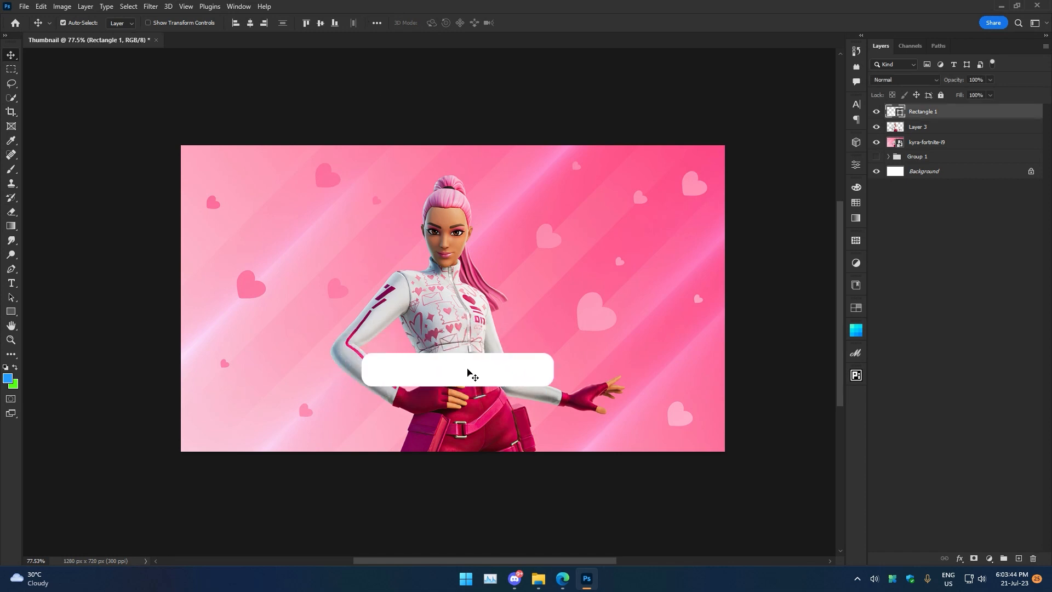
left_click(250, 27)
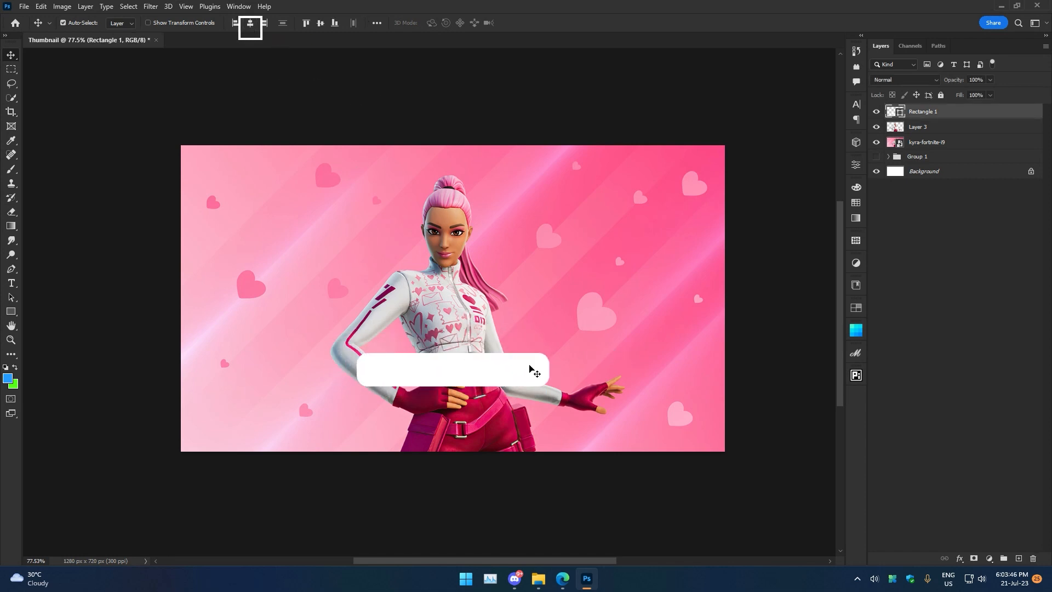
left_click_drag(494, 372, 492, 383)
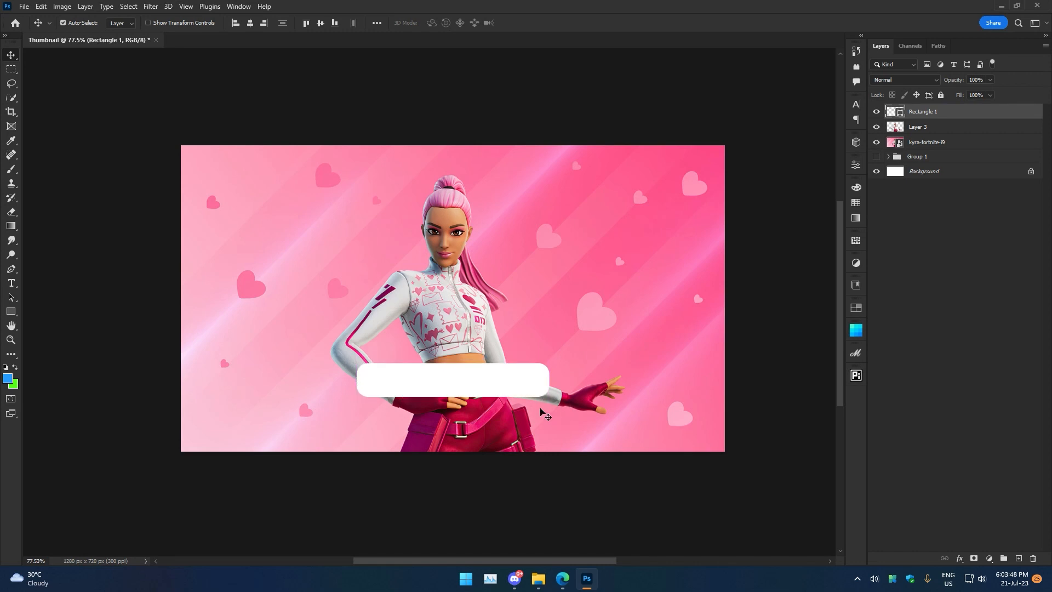
scroll(539, 403, "up", 3)
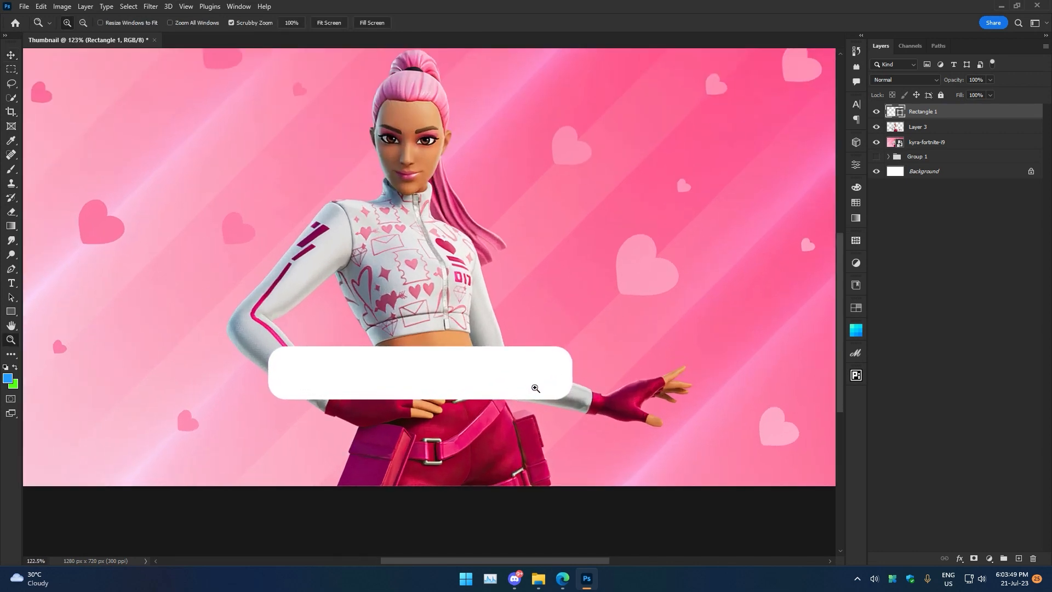
left_click(10, 312)
left_click_drag(284, 365, 383, 388)
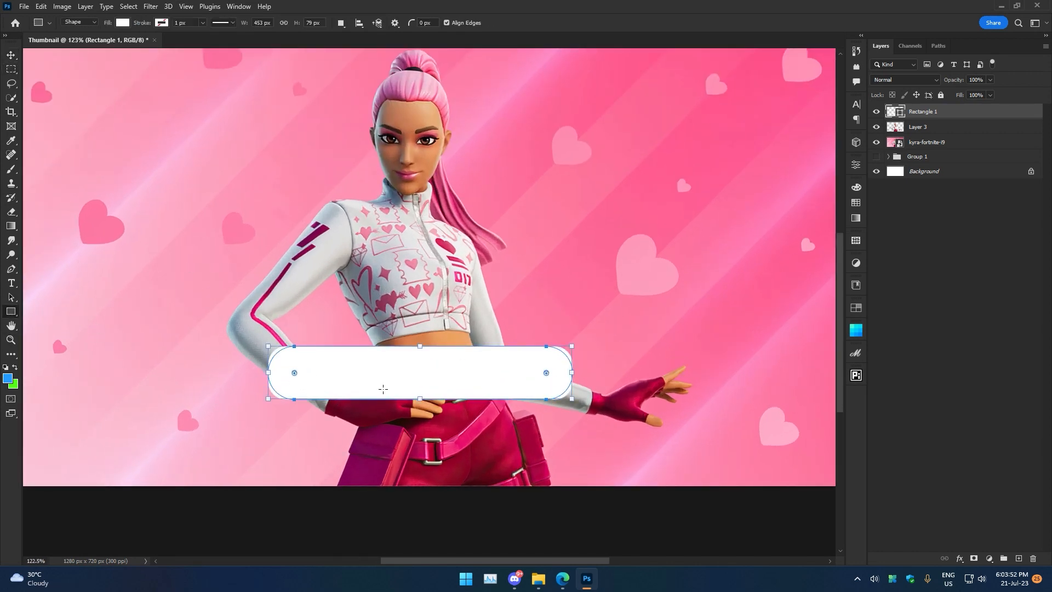
left_click(5, 37)
left_click(11, 57)
left_click(5, 37)
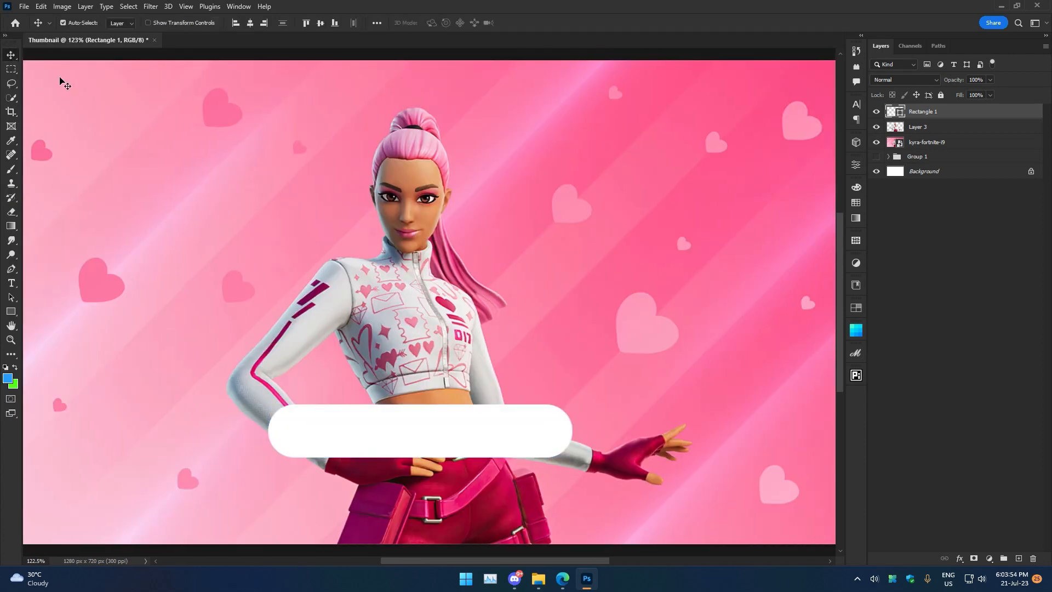
Add a text layer reading FORTNITE.
left_click_drag(508, 341, 497, 306)
key("t")
left_click(521, 228)
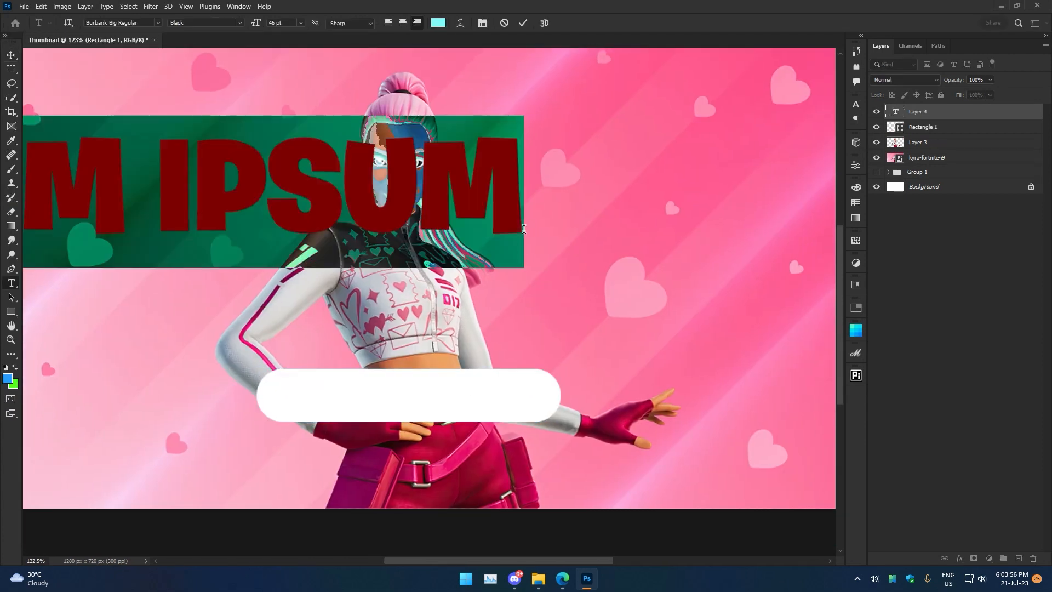
type("FORTN")
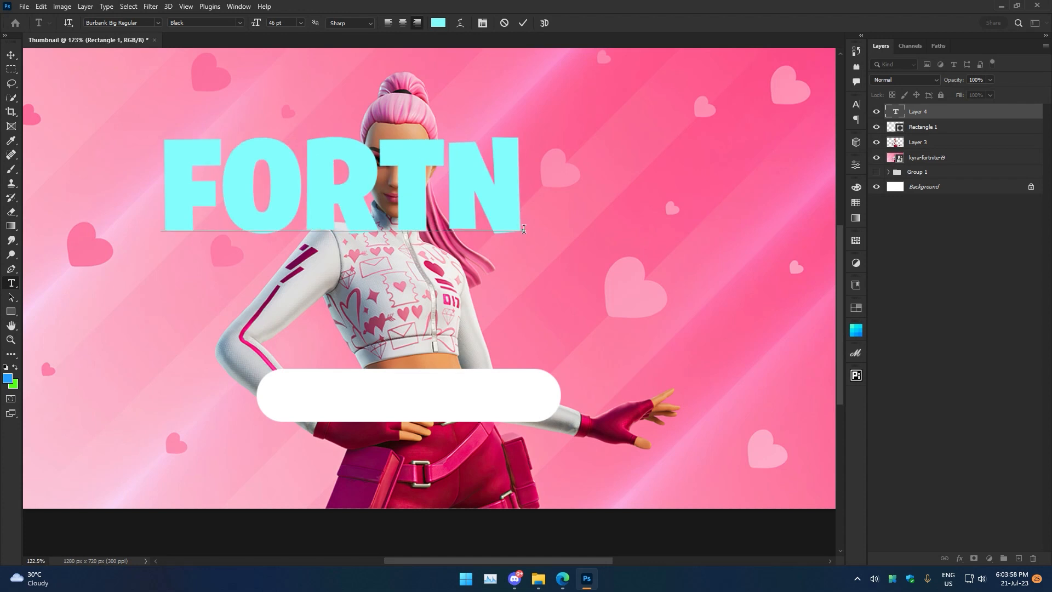
type("ITE")
left_click(523, 22)
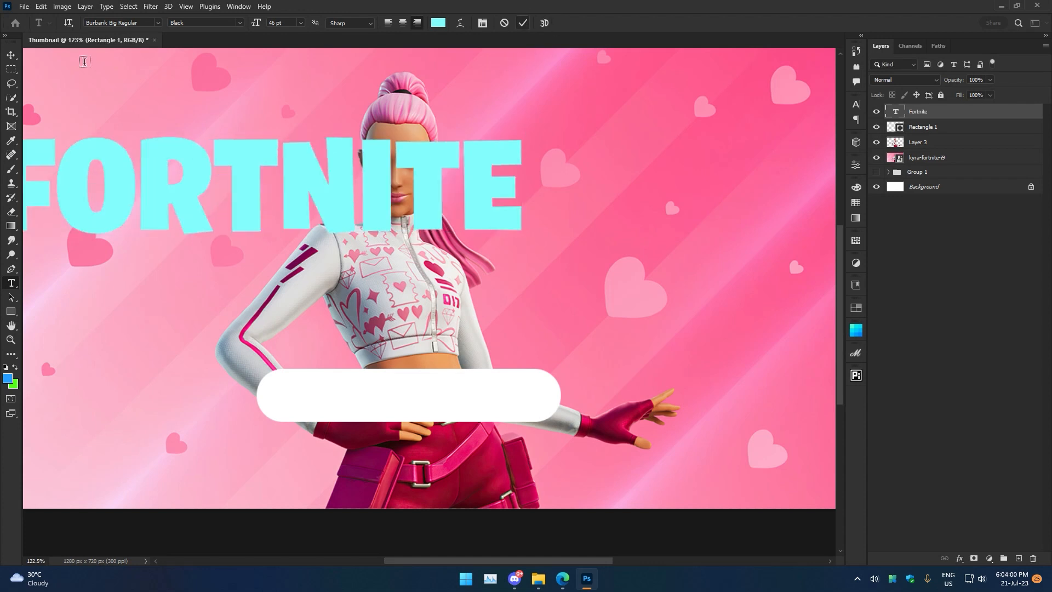
Scale the FORTNITE text down and move it onto the white bar.
key("ctrl+t")
left_click_drag(521, 190, 352, 181)
left_click_drag(300, 224, 449, 428)
left_click(542, 23)
Change the FORTNITE text color to pink.
key("t")
left_click(470, 399)
key("ctrl+a")
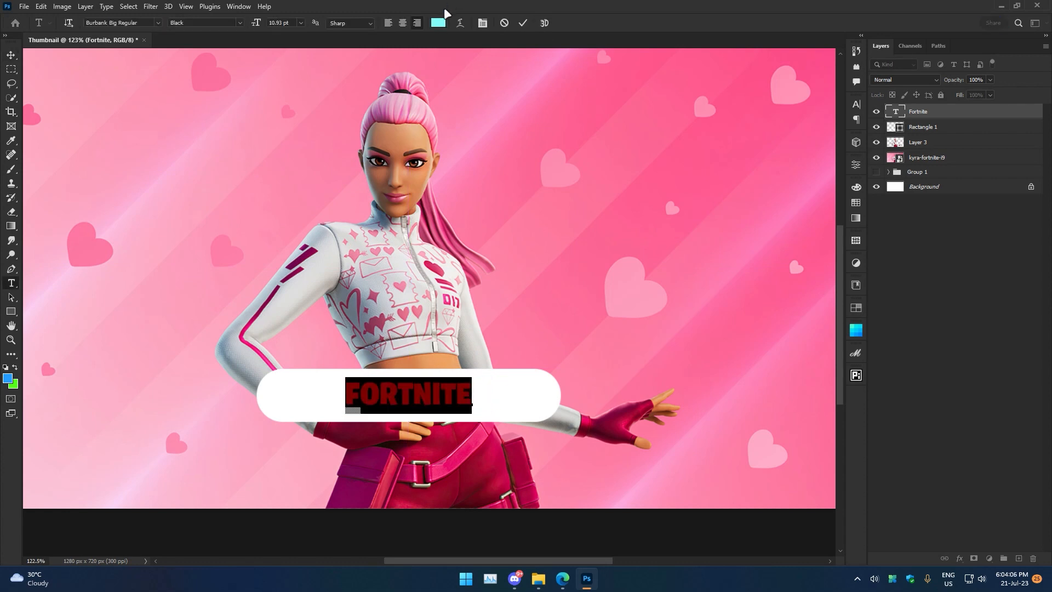
left_click(438, 23)
left_click(214, 71)
left_click_drag(847, 280, 832, 267)
left_click(986, 263)
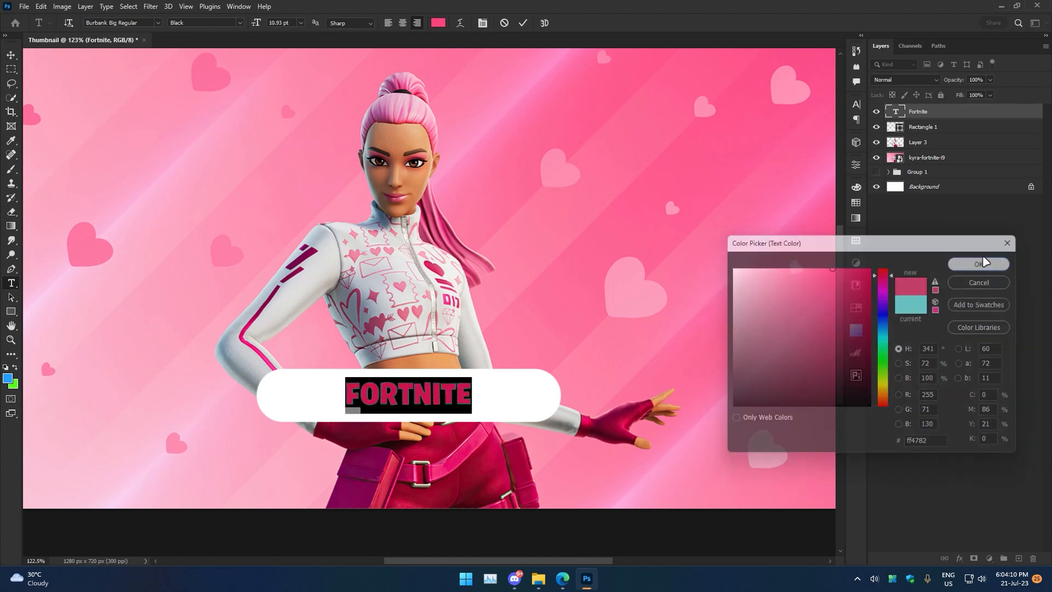
left_click(523, 22)
Recolor the bar with the pink sampled from the text, ff4782.
key("z")
left_click_drag(502, 340, 484, 329)
key("v")
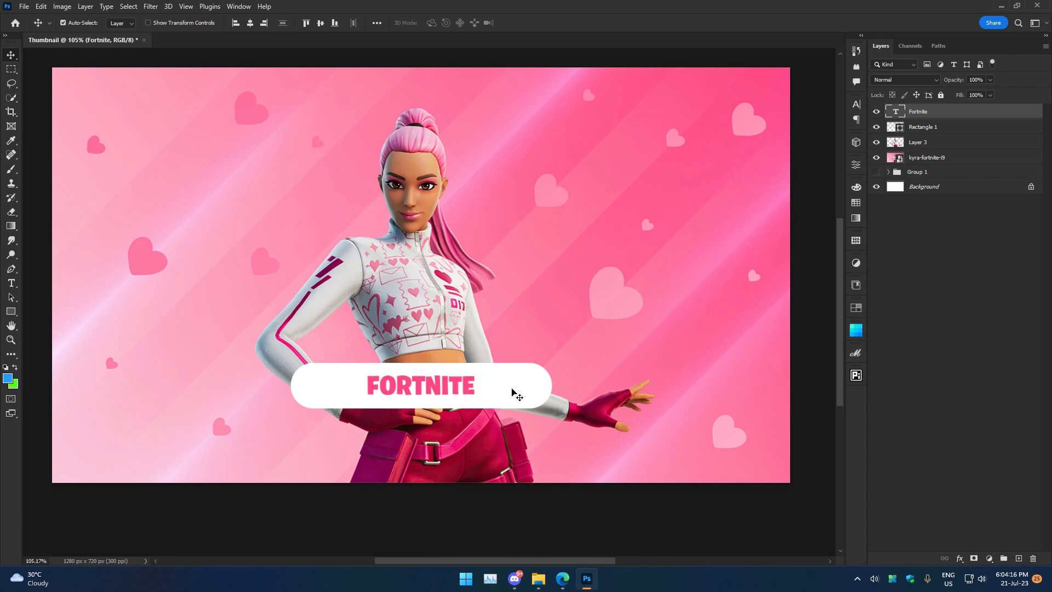
left_click(513, 395)
double_click(895, 127)
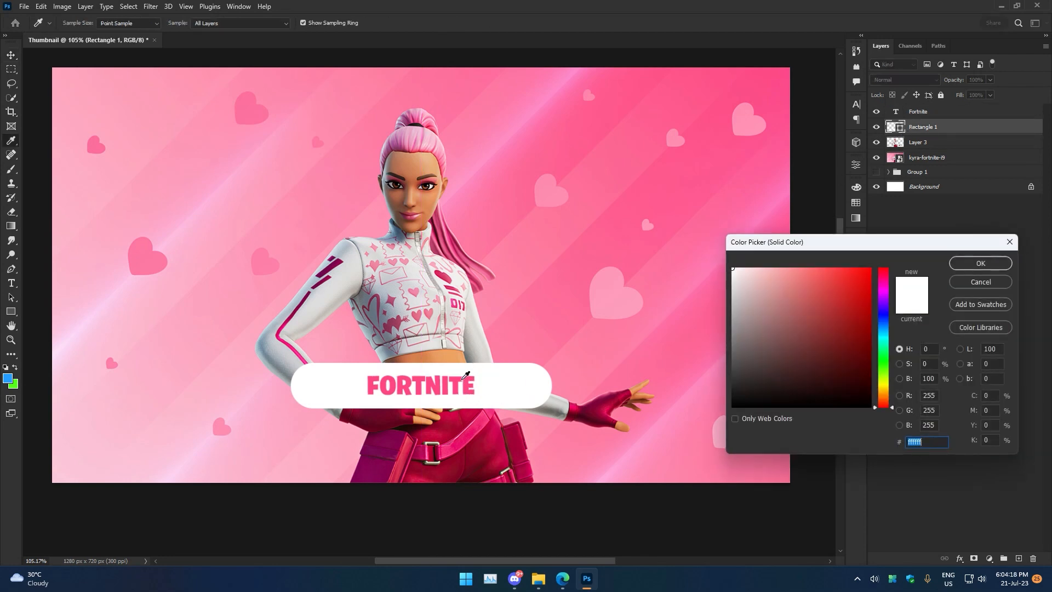
left_click(460, 380)
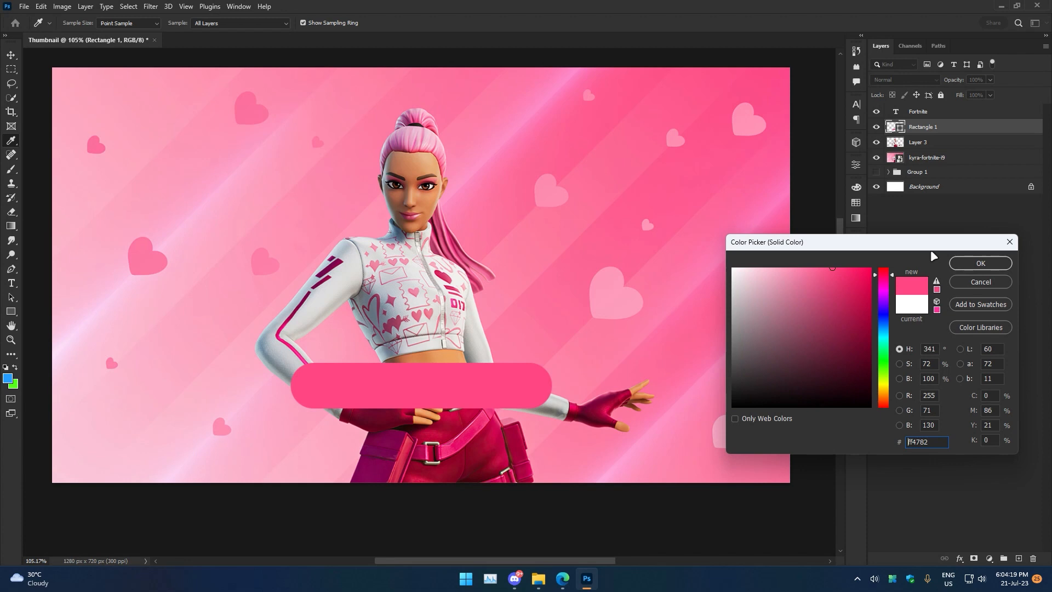
left_click(979, 264)
Set the FORTNITE text color to white.
double_click(421, 385)
key("ctrl+a")
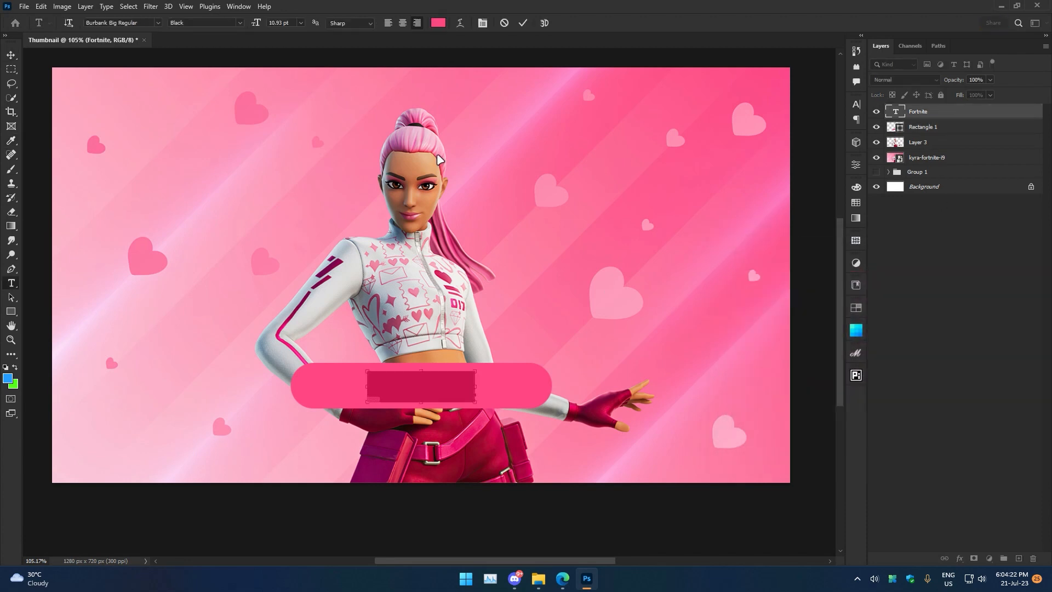
left_click(438, 23)
left_click_drag(737, 274, 648, 211)
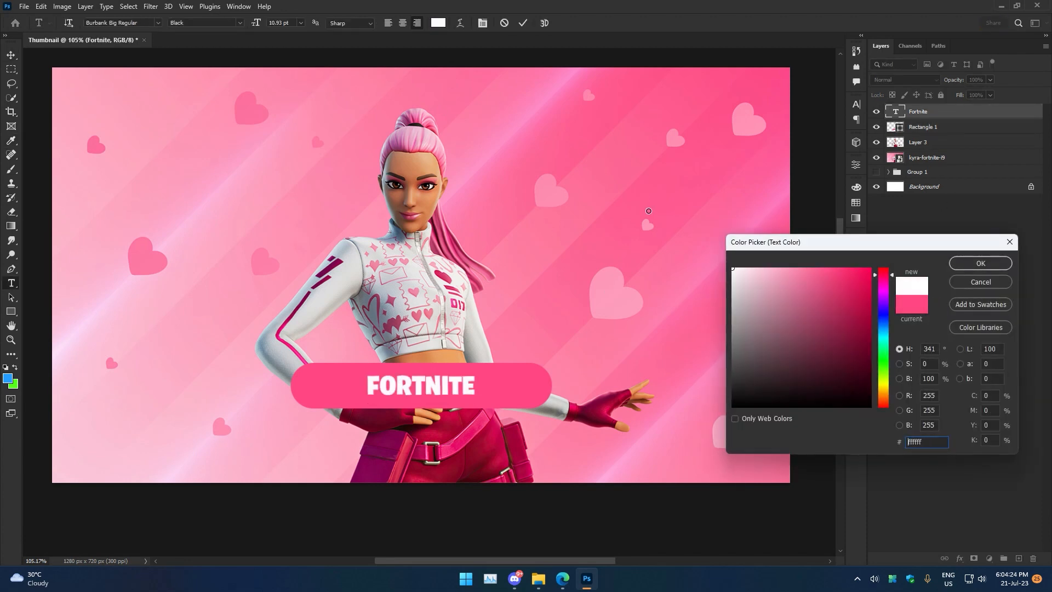
left_click(953, 264)
left_click(522, 23)
left_click(10, 56)
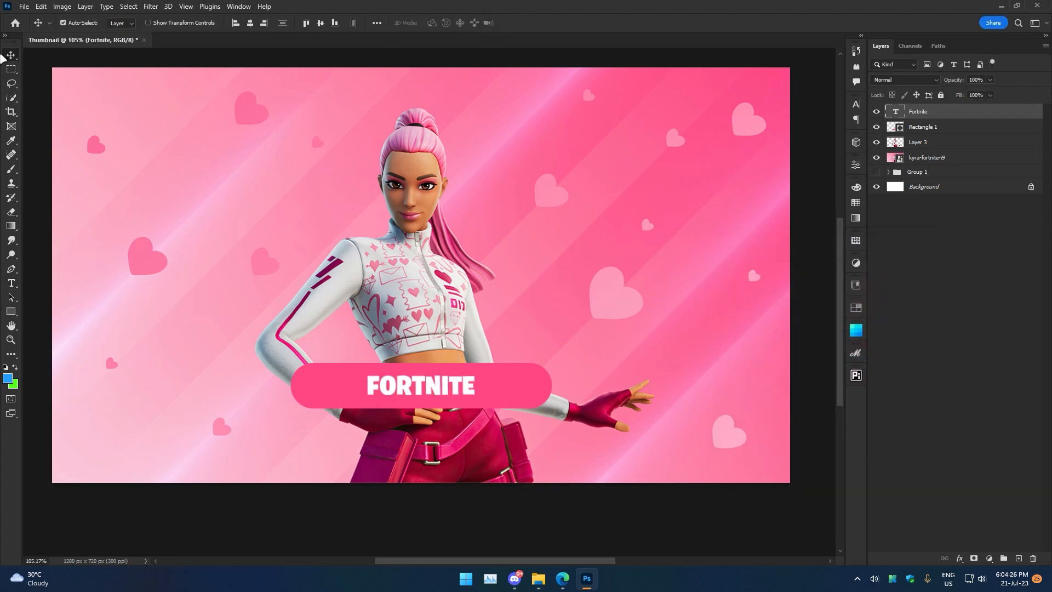
Narrow the pink bar to about 70% width so it fits the text.
left_click(930, 127)
key("ctrl+t")
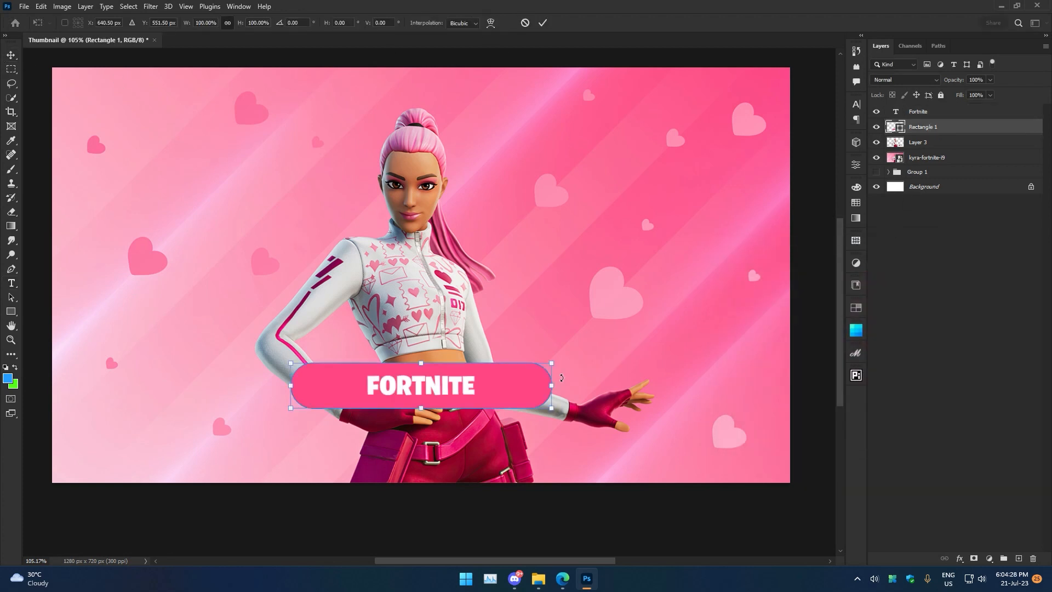
left_click_drag(554, 389, 512, 388)
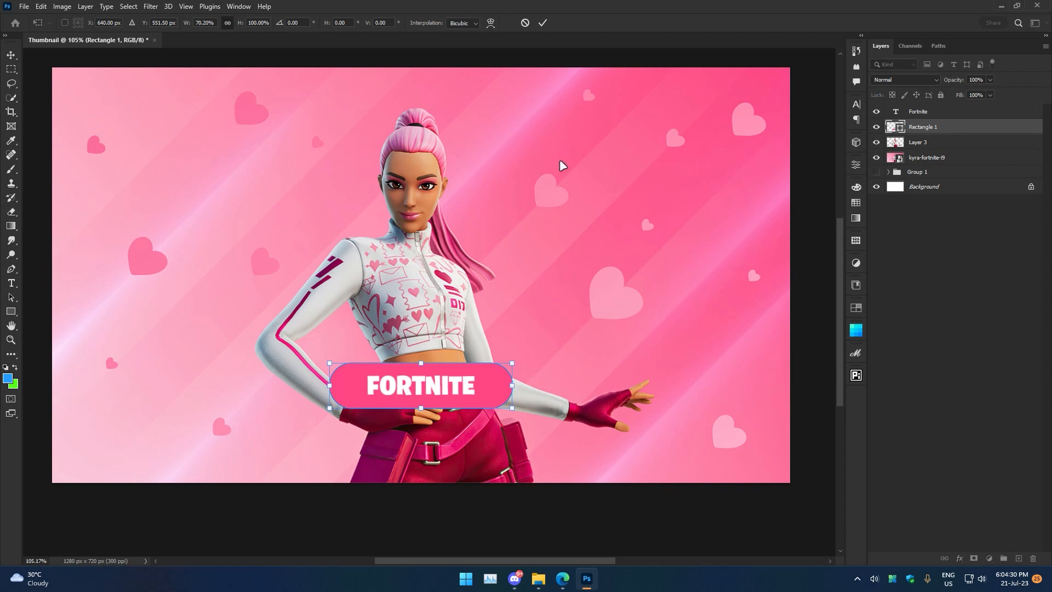
left_click(543, 23)
Duplicate the pink bar layer, rasterize the copy and apply a 48.1 px Gaussian Blur to it as a glow.
left_click_drag(952, 131, 949, 136)
left_click(150, 6)
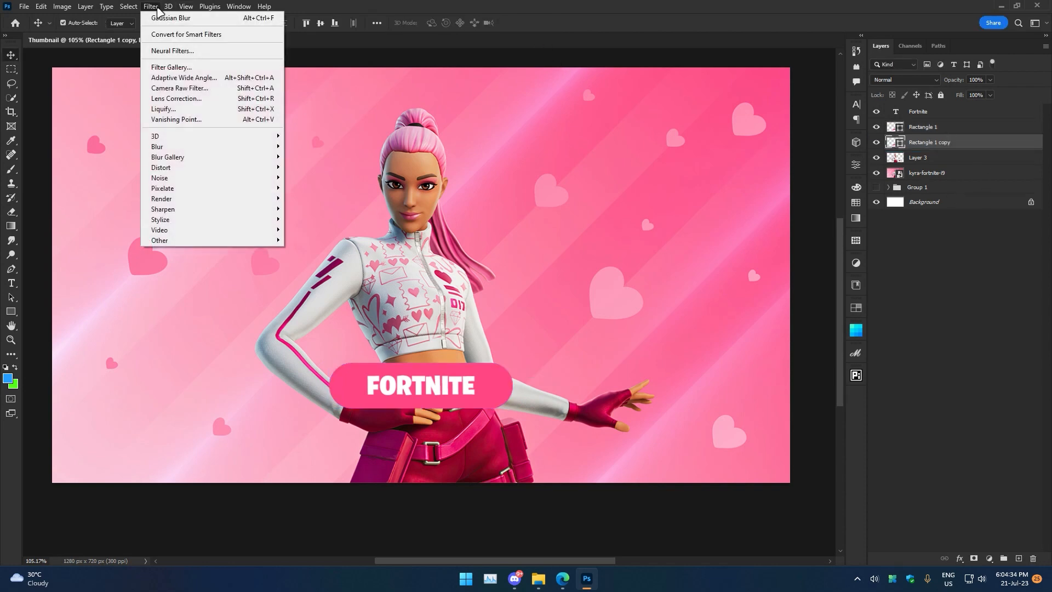
mouse_move(219, 147)
left_click(310, 188)
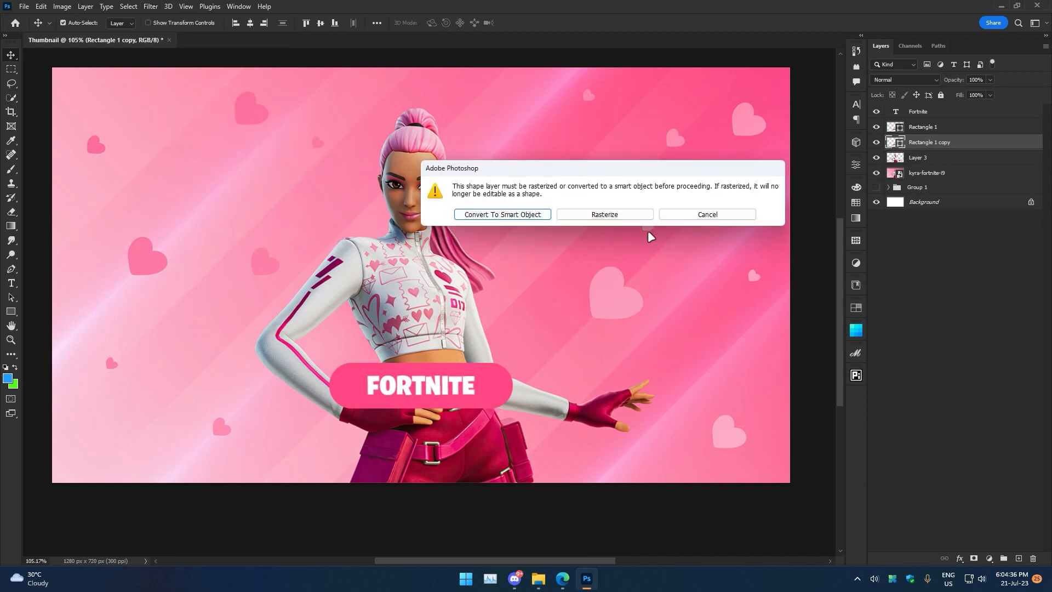
left_click(630, 217)
mouse_move(732, 243)
left_mouse_down()
mouse_move(707, 244)
mouse_move(737, 242)
left_mouse_up()
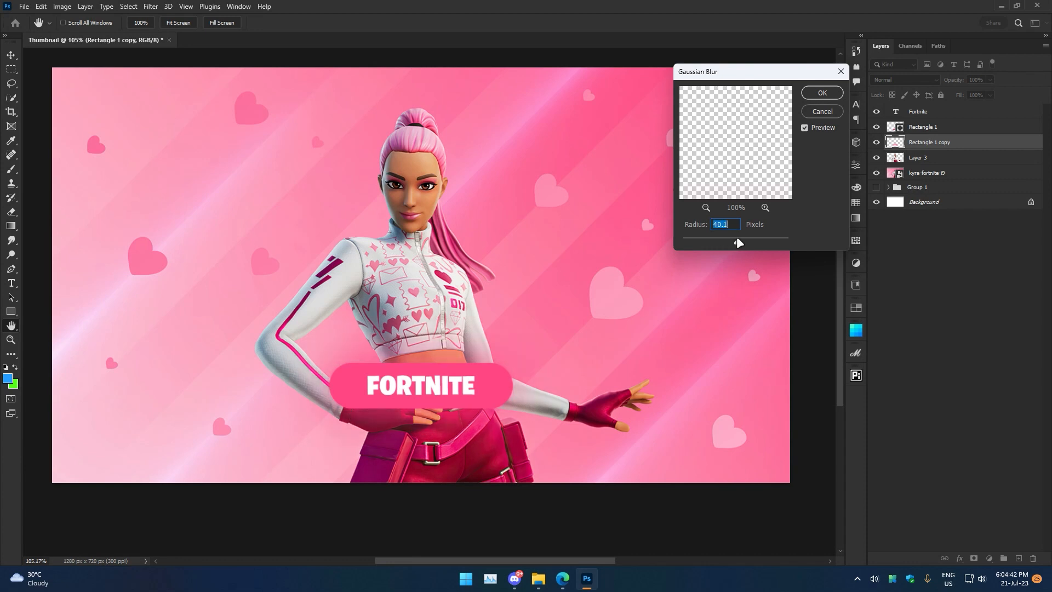
key("Return")
Duplicate the FORTNITE text, scale it up across the top of the canvas and move the copy below the character layer.
key("z")
left_click_drag(568, 294, 529, 293)
key("v")
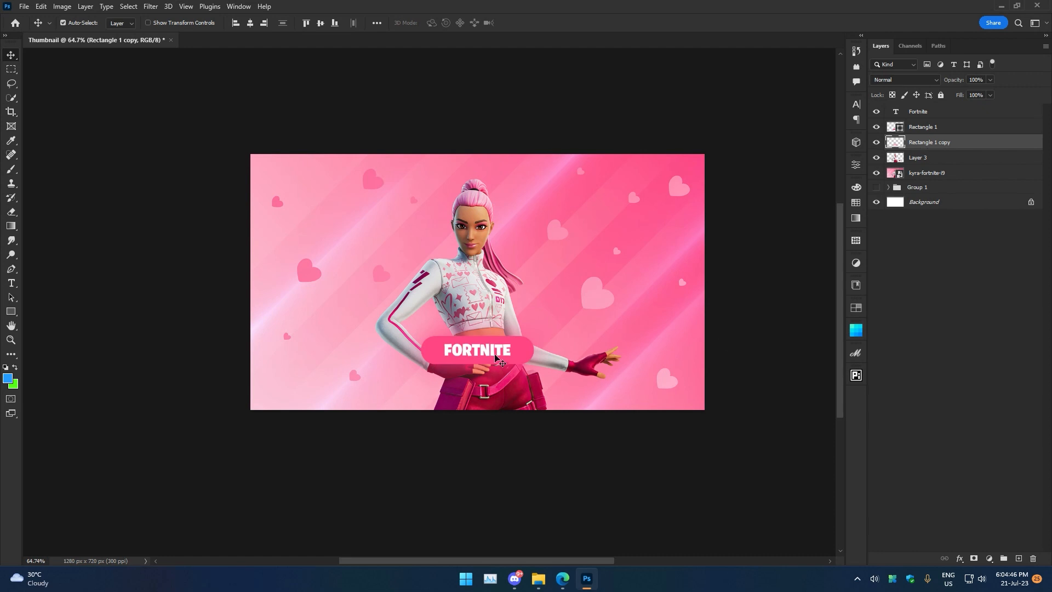
left_click(918, 115)
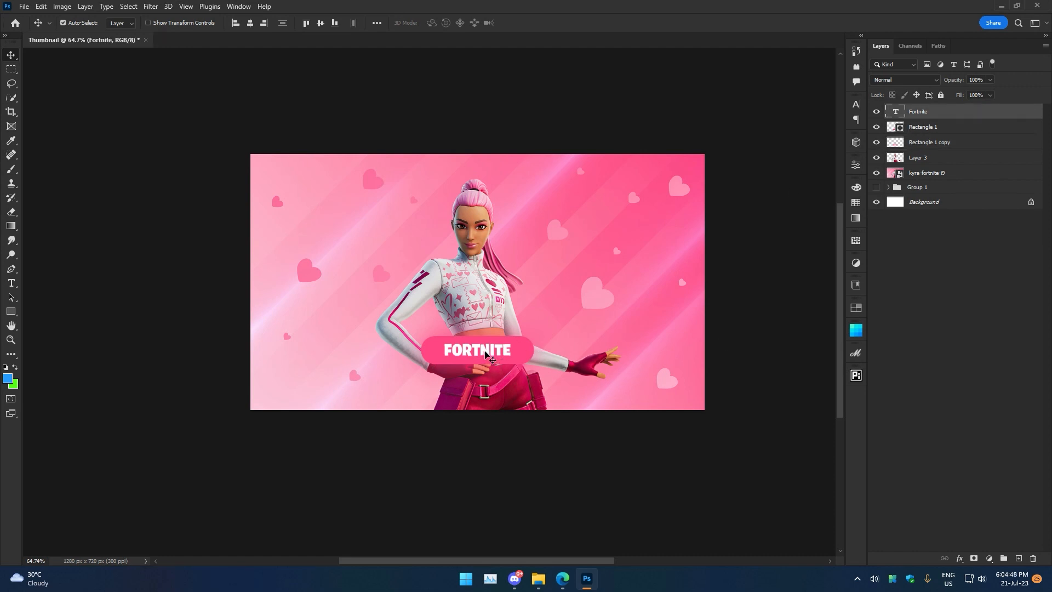
left_click_drag(489, 356, 705, 247)
key("ctrl+t")
left_click_drag(600, 244, 590, 241)
left_click(542, 22)
left_click_drag(942, 113, 942, 180)
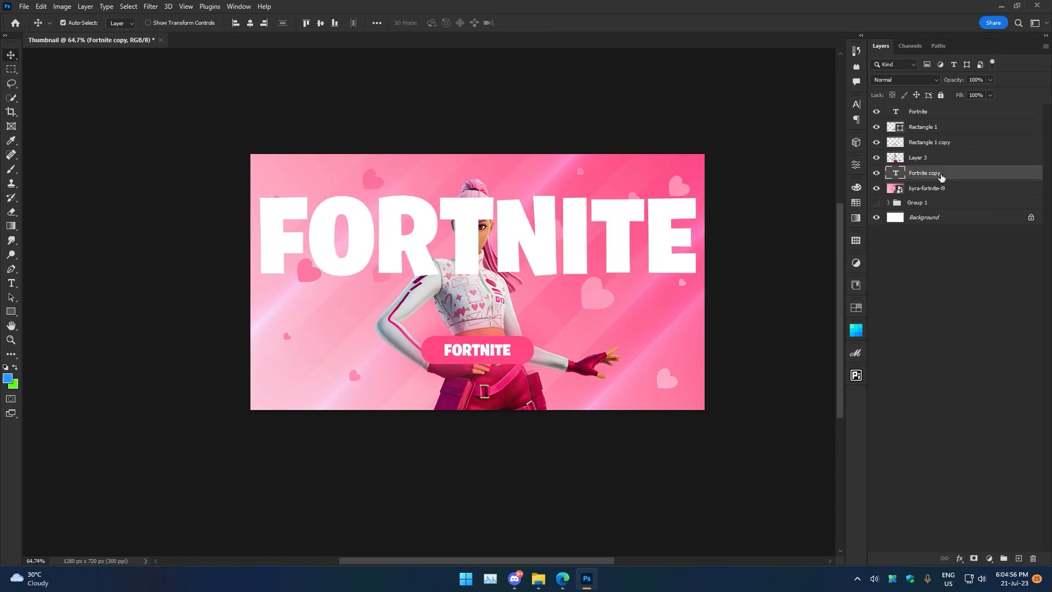
left_click(926, 143)
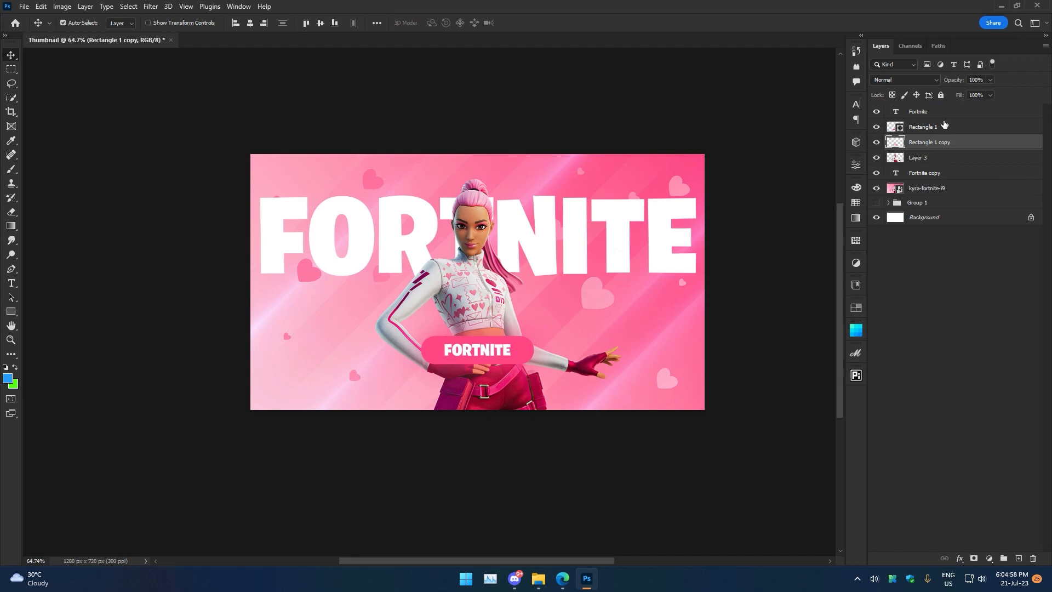
left_click(932, 80)
left_click(1038, 226)
left_click(924, 111)
left_click(917, 80)
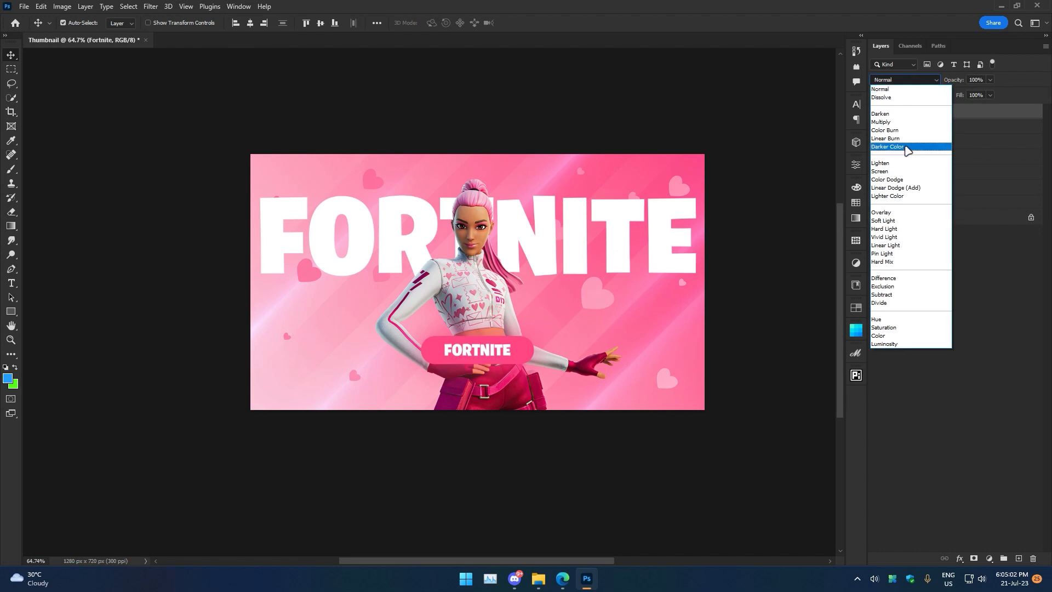
left_click(1002, 140)
Set the large FORTNITE copy's blend mode to Overlay and nudge it slightly upward.
left_click(945, 174)
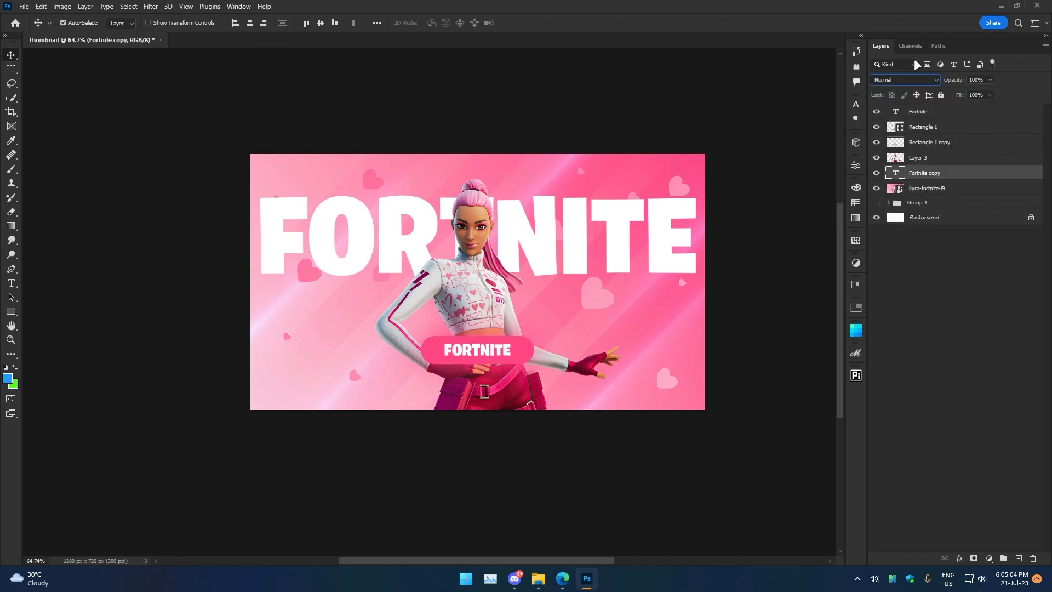
left_click(910, 80)
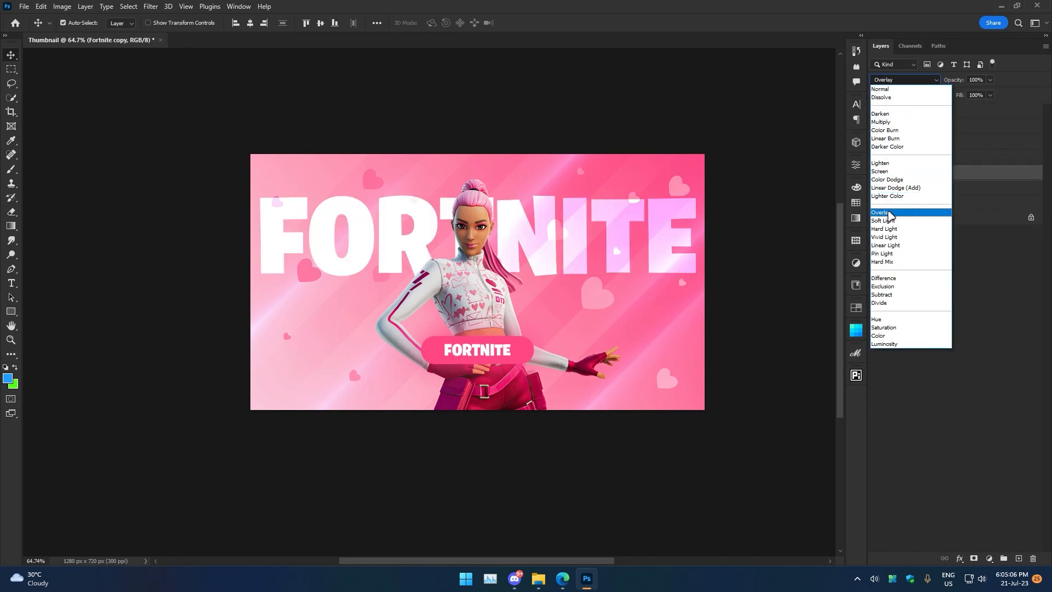
left_click(889, 213)
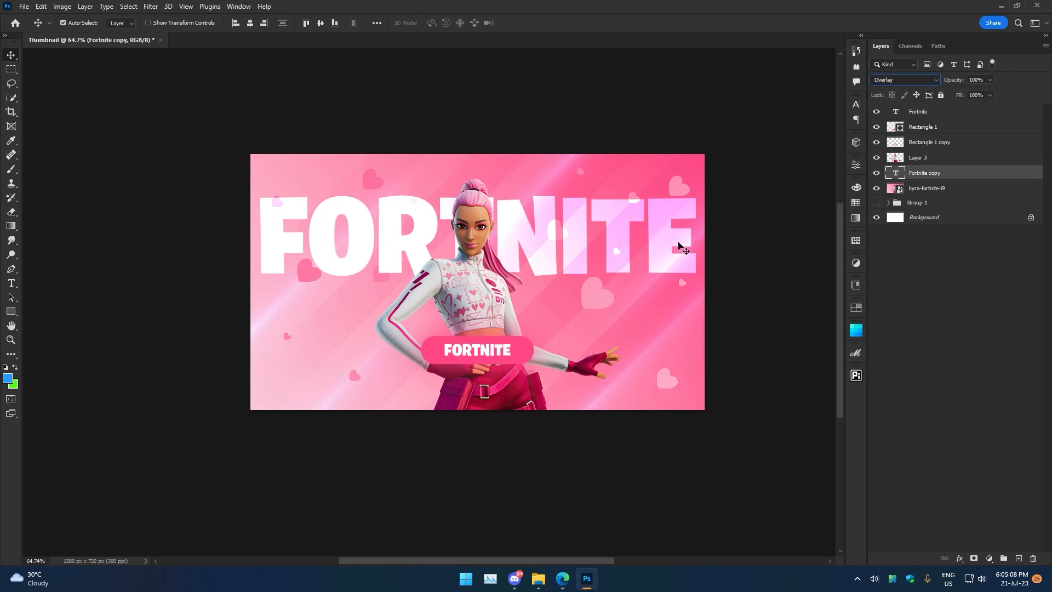
left_click(901, 80)
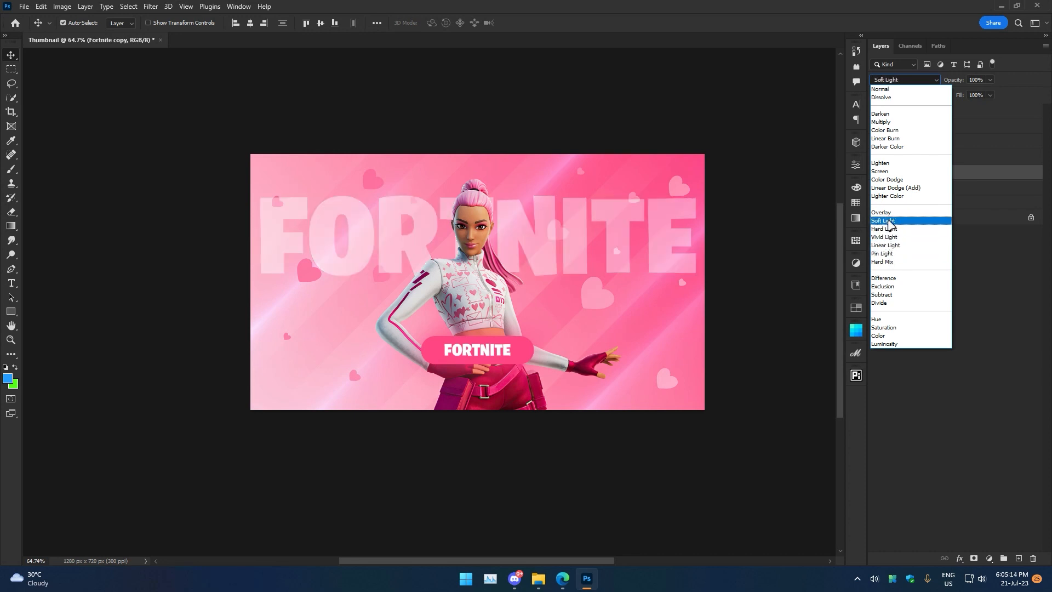
left_click(882, 212)
left_click_drag(571, 210, 571, 199)
Replace the pink bar's label text with LIVESTREAM.
key("z")
left_click_drag(461, 364, 497, 402)
key("t")
left_click(496, 346)
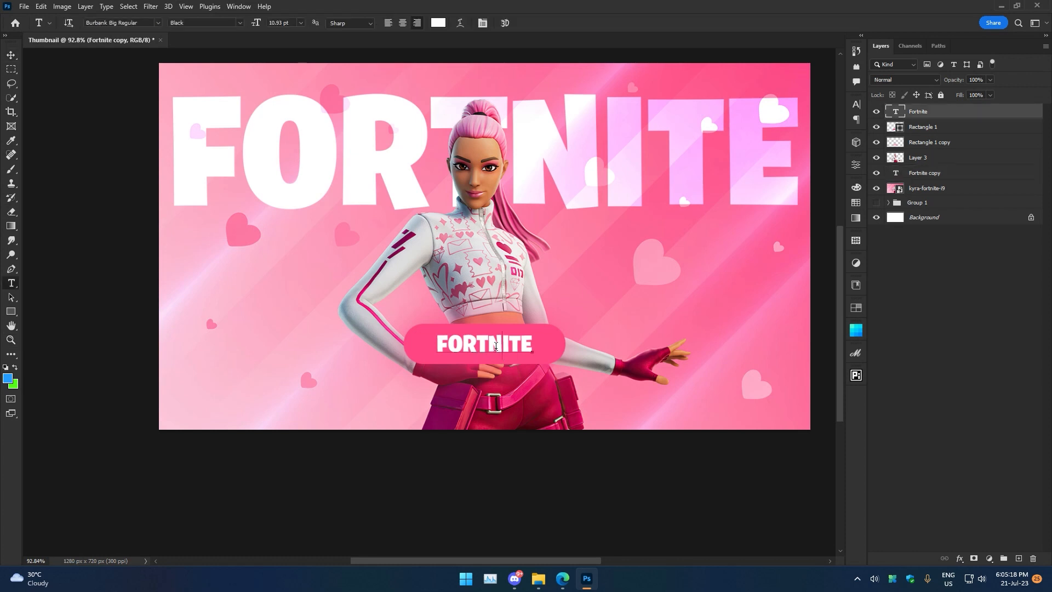
double_click(496, 346)
type("LIVESTEE")
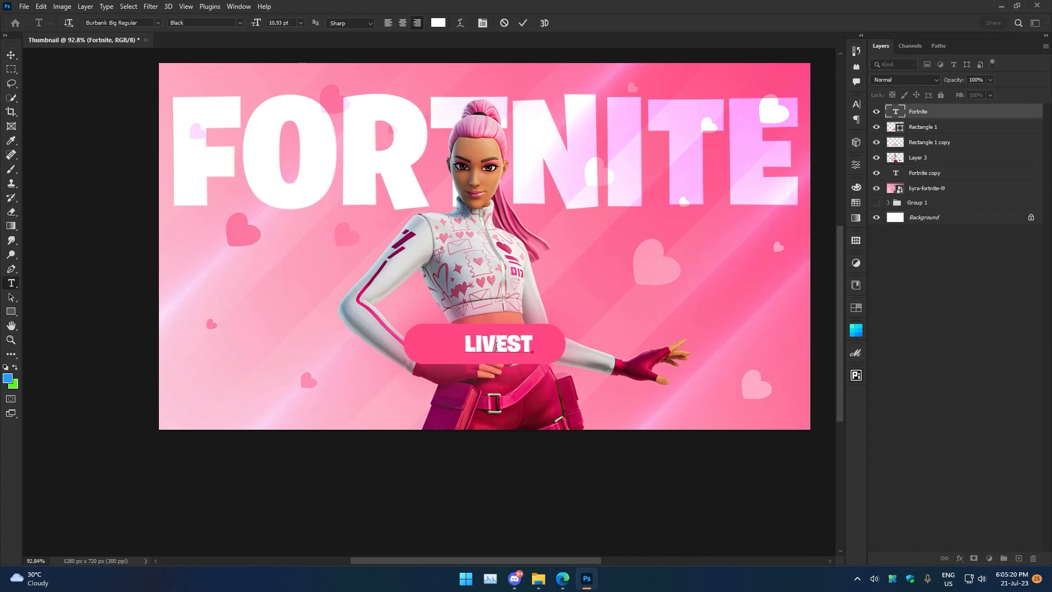
key("BackSpace")
key("BackSpace")
type("REAM")
left_click(522, 23)
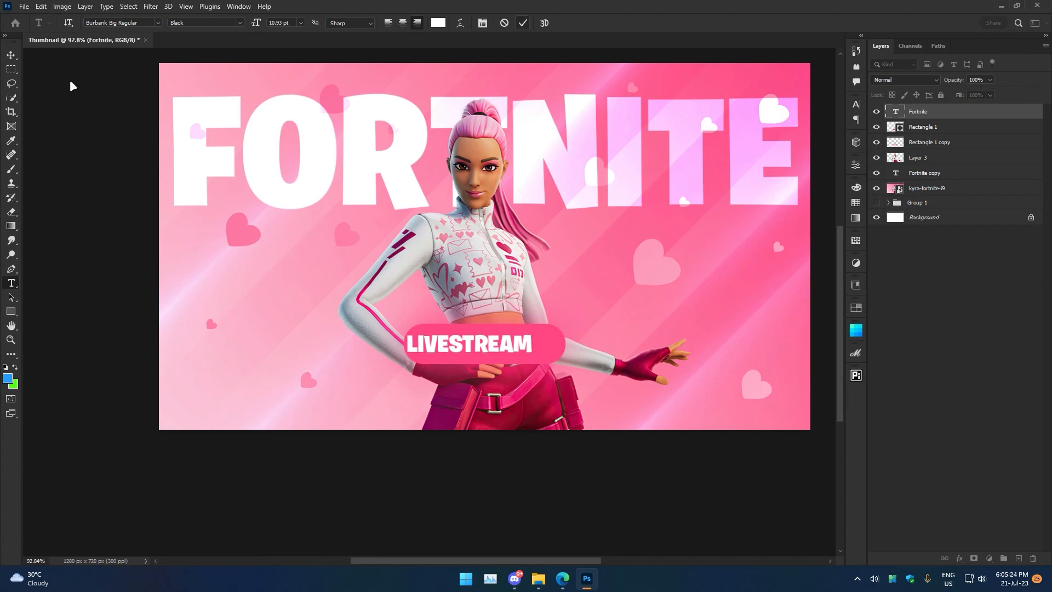
Widen the pink bar to about 125% so it fits the LIVESTREAM label.
left_click(11, 55)
left_click_drag(506, 354, 586, 349)
left_click(559, 351)
key("ctrl+t")
left_click(542, 22)
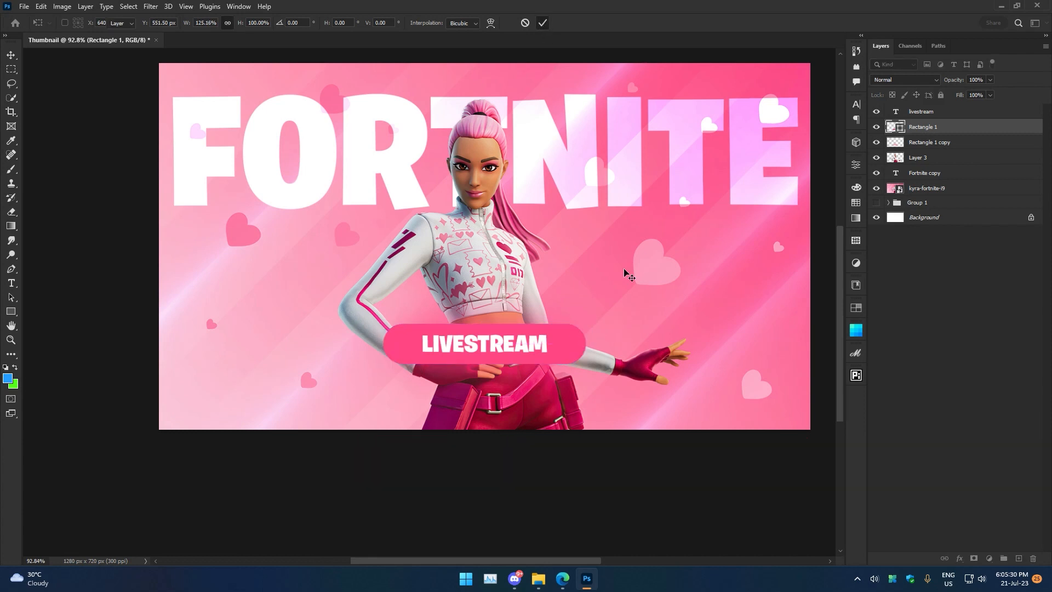
Narrow the large background FORTNITE text slightly so it fits inside the canvas.
scroll(627, 274, "down", 4)
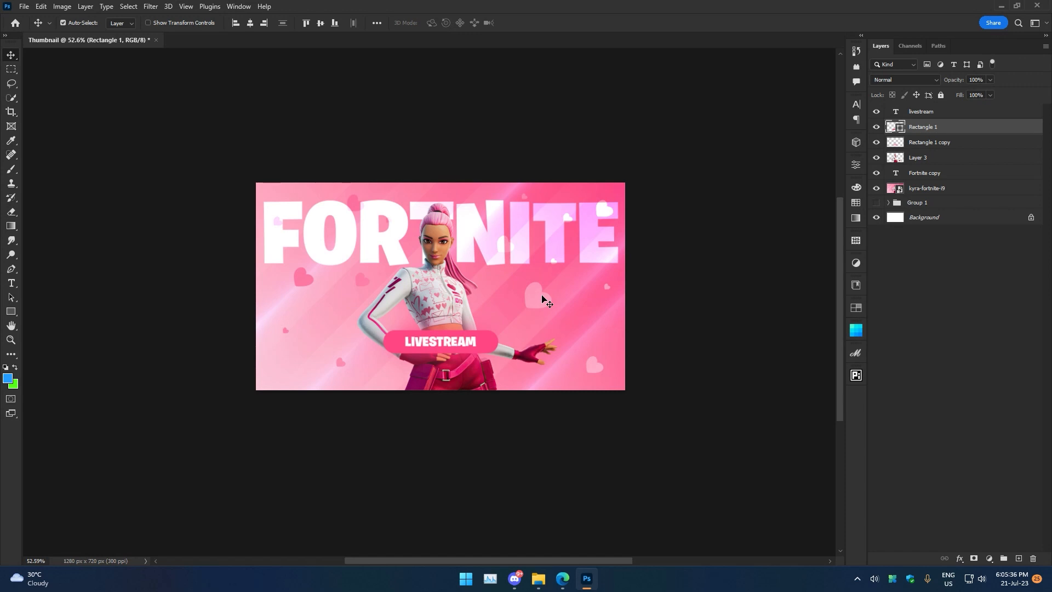
left_click(527, 246)
key("ctrl+t")
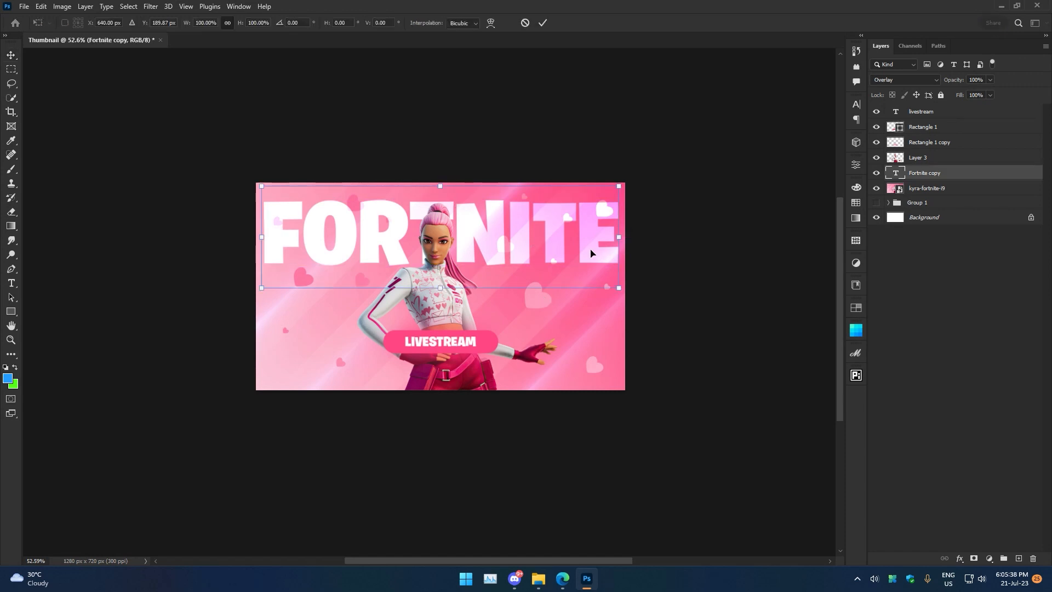
left_click_drag(619, 240, 603, 239)
left_click(542, 23)
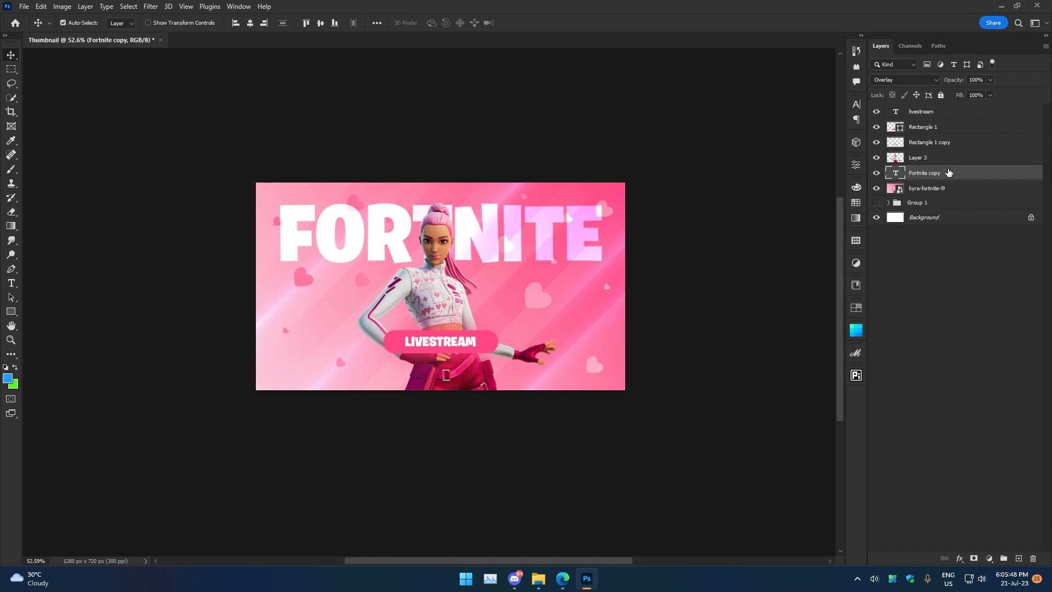
Apply a 6 px Gaussian Blur to the kyra-fortnite background image.
left_click(952, 191)
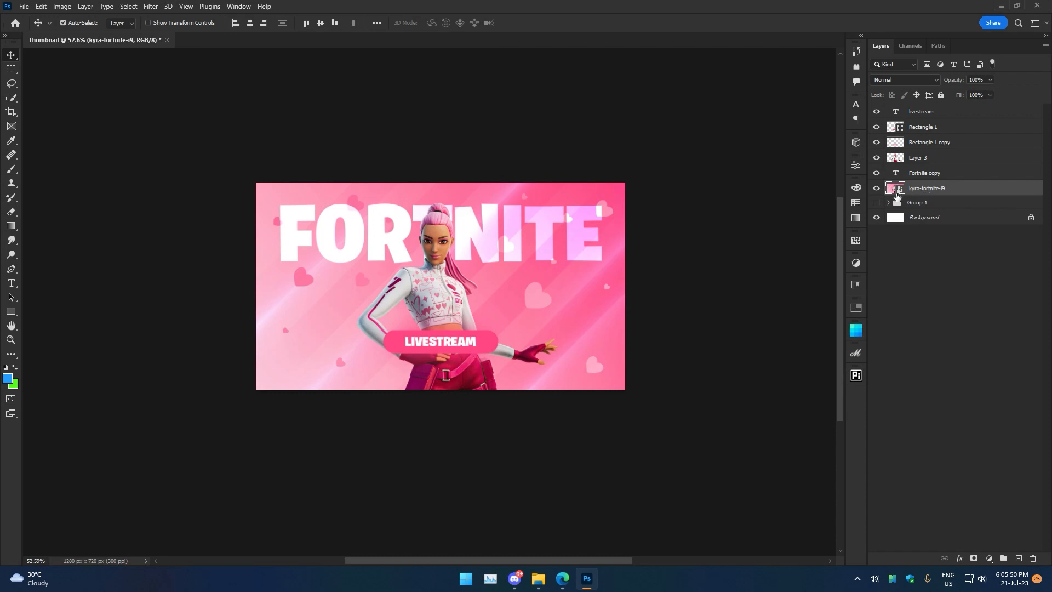
left_click(876, 189)
left_click(150, 6)
mouse_move(172, 146)
left_click(313, 188)
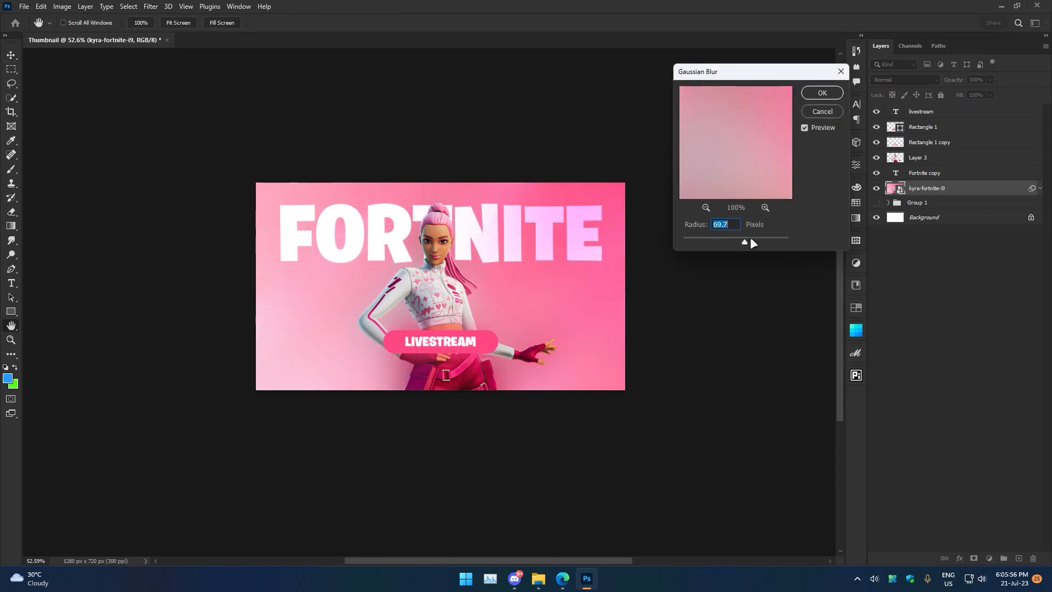
left_click_drag(743, 237, 714, 243)
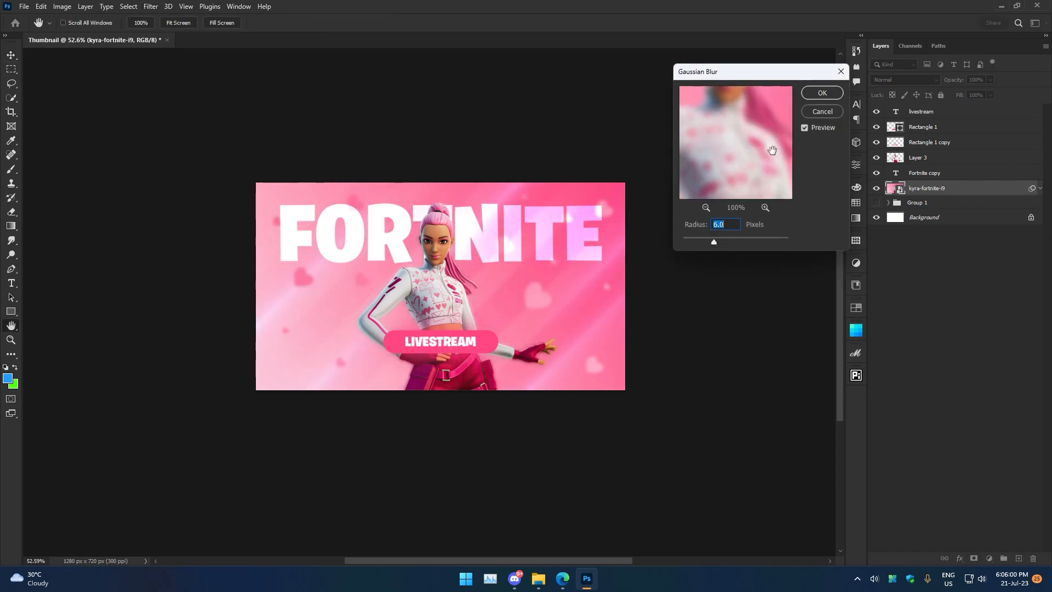
left_click(822, 93)
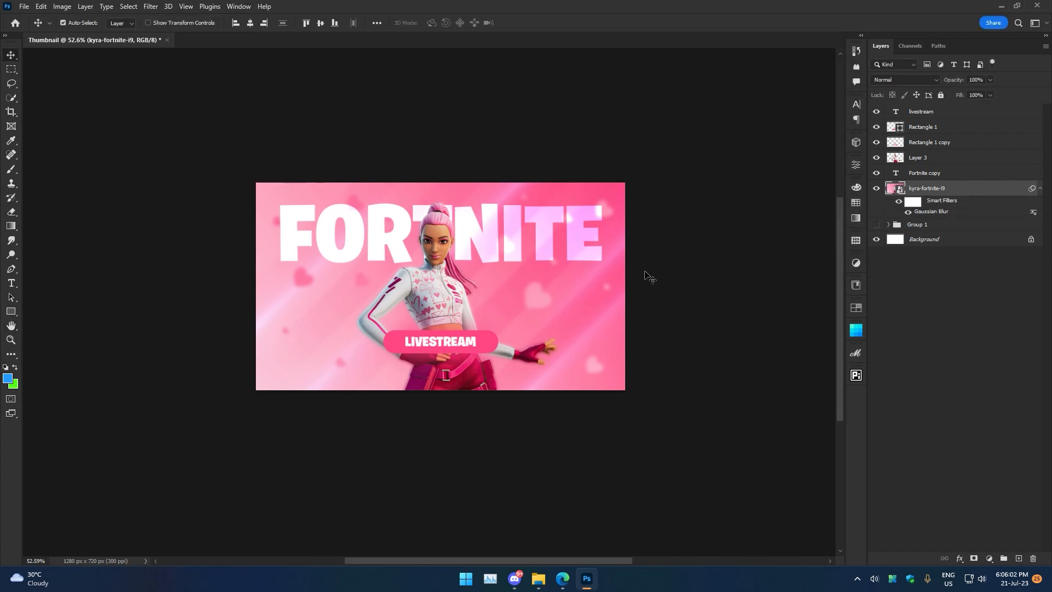
Group the livestream thumbnail layers, hide that group and show the first thumbnail's group.
left_click(934, 112, "shift")
key("ctrl+g")
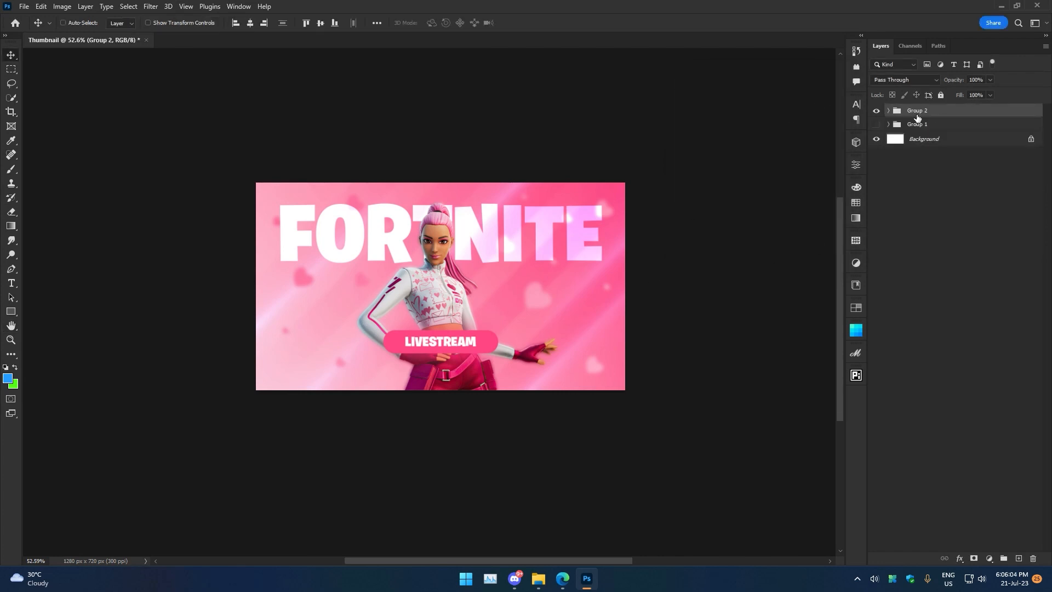
left_click(876, 110)
left_click(876, 124)
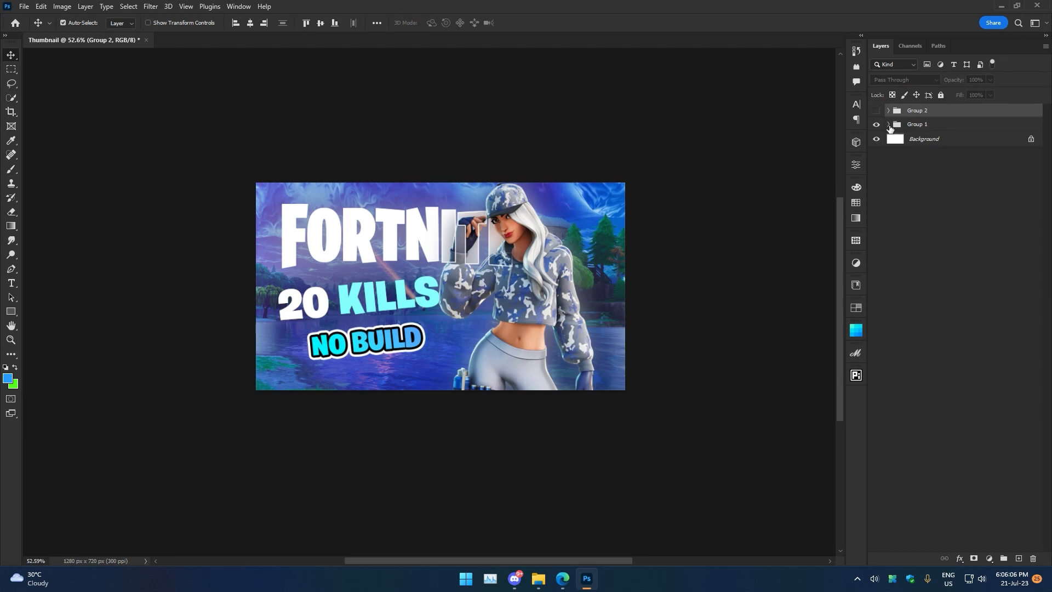
Apply a Gaussian Blur with a smaller radius to the first thumbnail's maxresdefault background image.
left_click(888, 124)
left_click(926, 333)
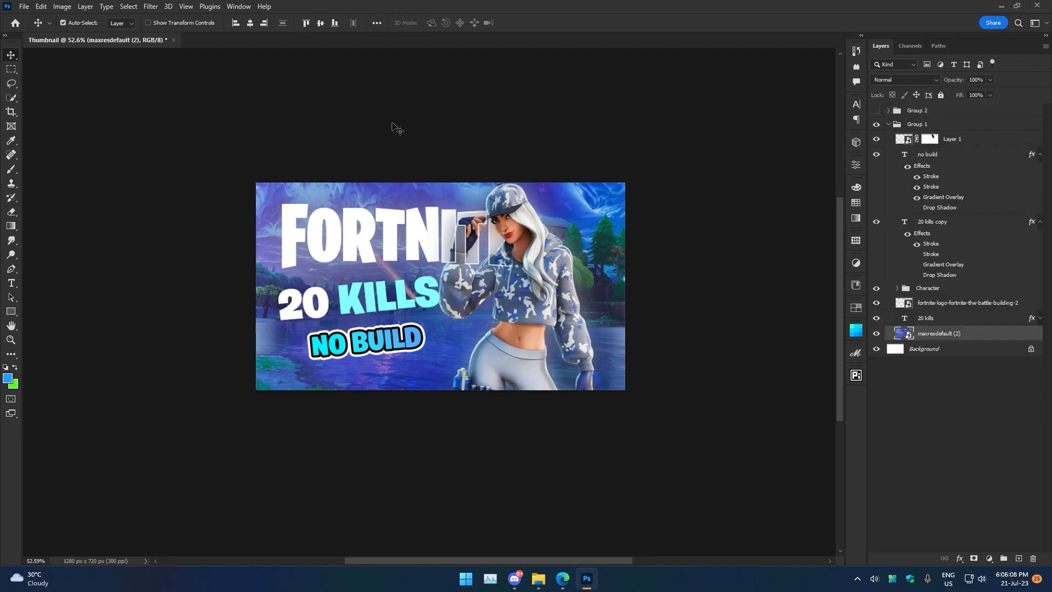
left_click(153, 6)
mouse_move(164, 146)
left_click(310, 187)
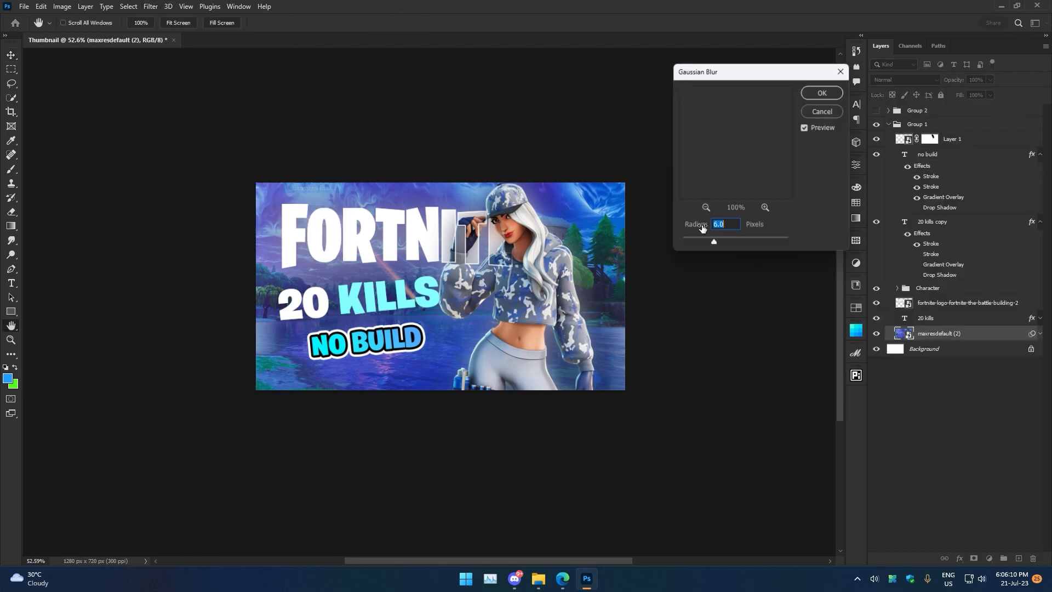
left_click_drag(714, 240, 698, 239)
left_click(822, 93)
Collapse and hide the first thumbnail's group and show the livestream group again.
left_click(888, 125)
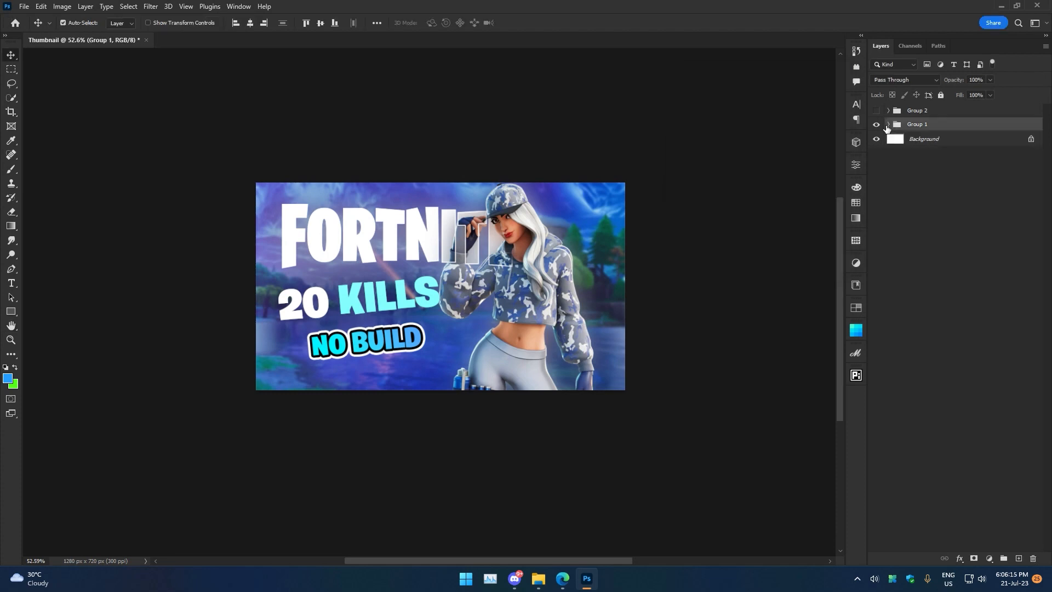
left_click(876, 124)
left_click(876, 111)
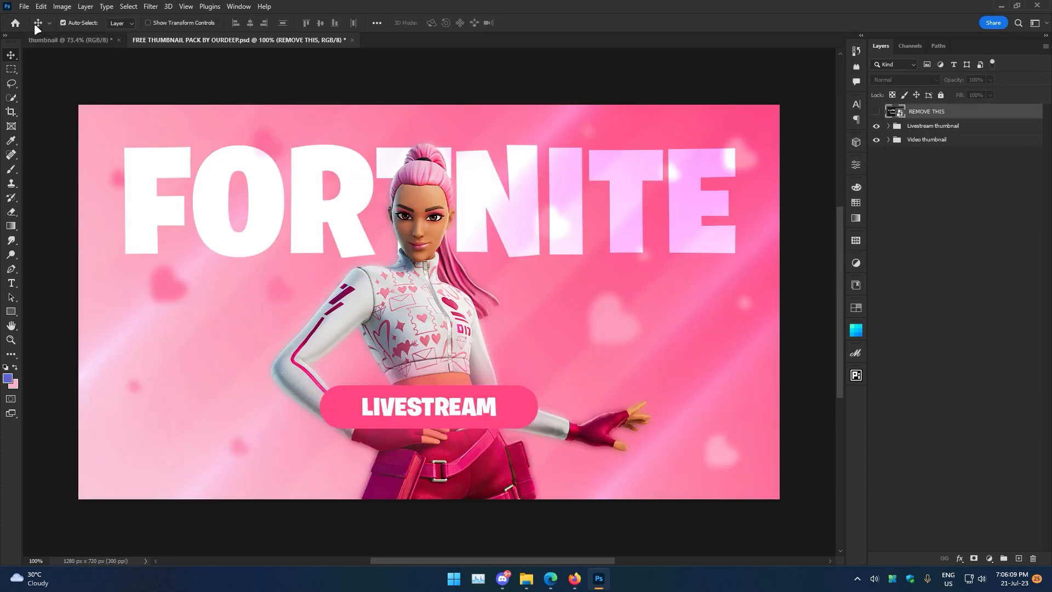
Hide the Livestream thumbnail group so only the Video thumbnail is visible.
left_click(25, 6)
mouse_move(211, 376)
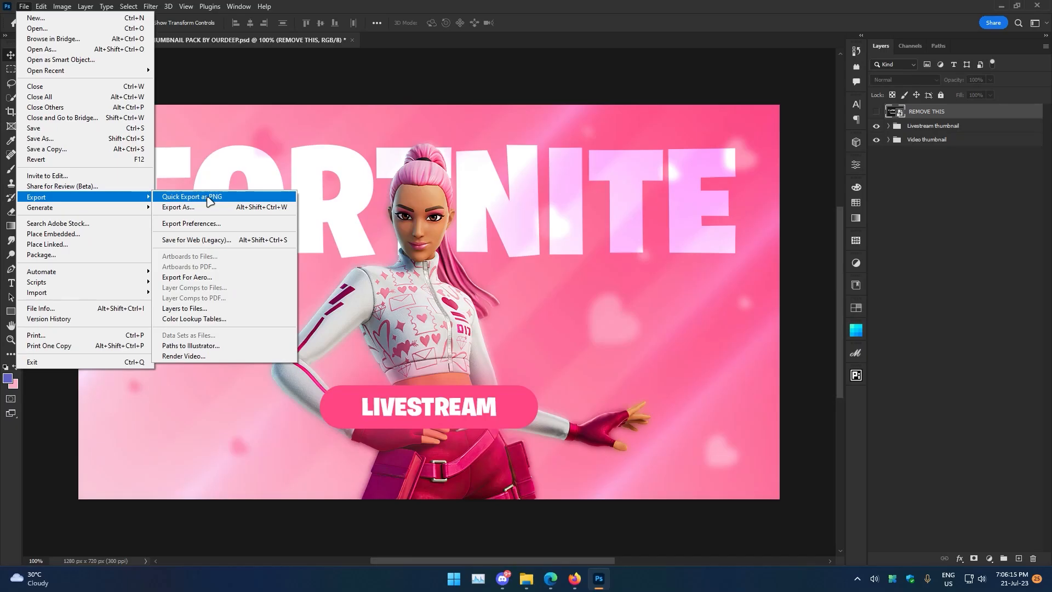
left_click(876, 125)
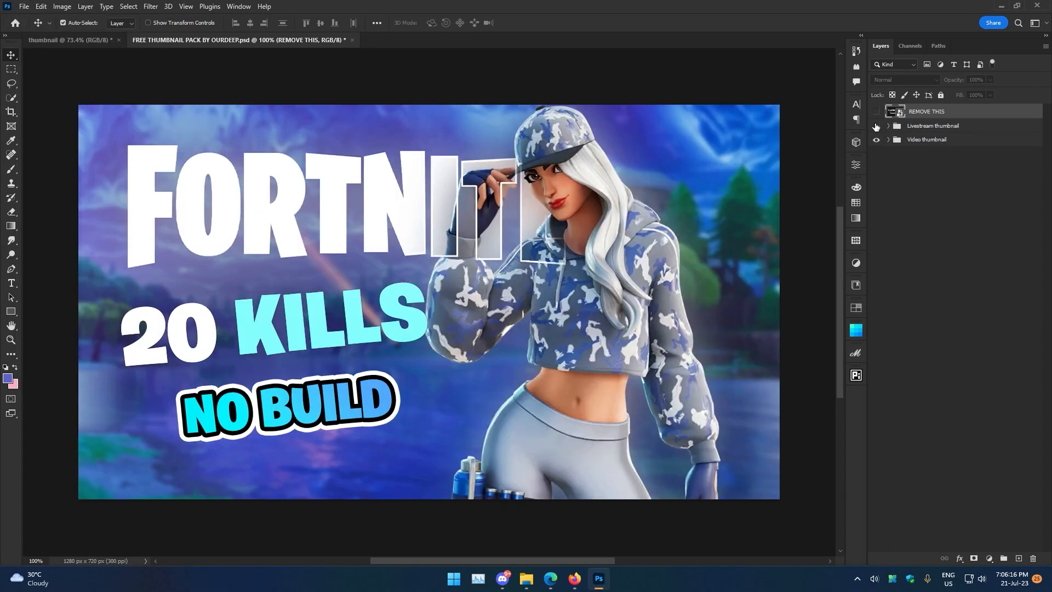
Quick export the video thumbnail as a PNG named video to the Desktop.
left_click(24, 6)
mouse_move(82, 197)
left_click(192, 196)
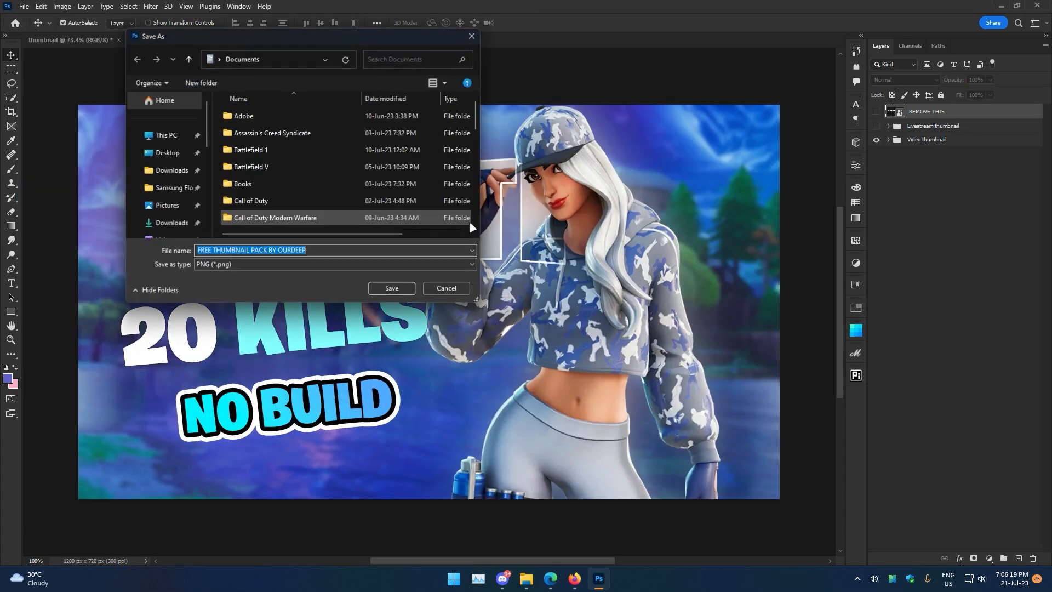
left_click(167, 152)
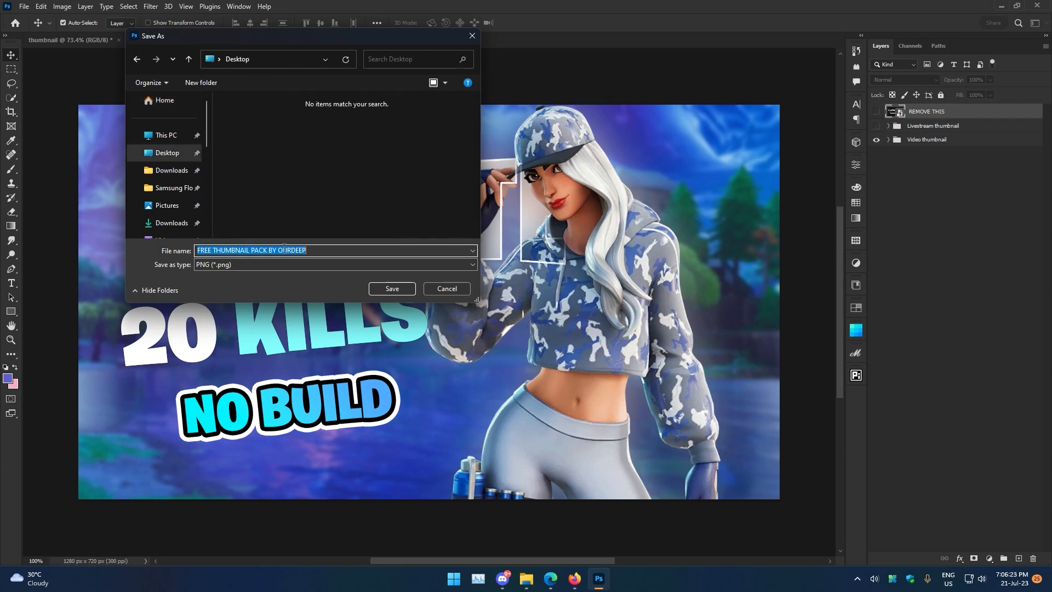
type("video")
key("Return")
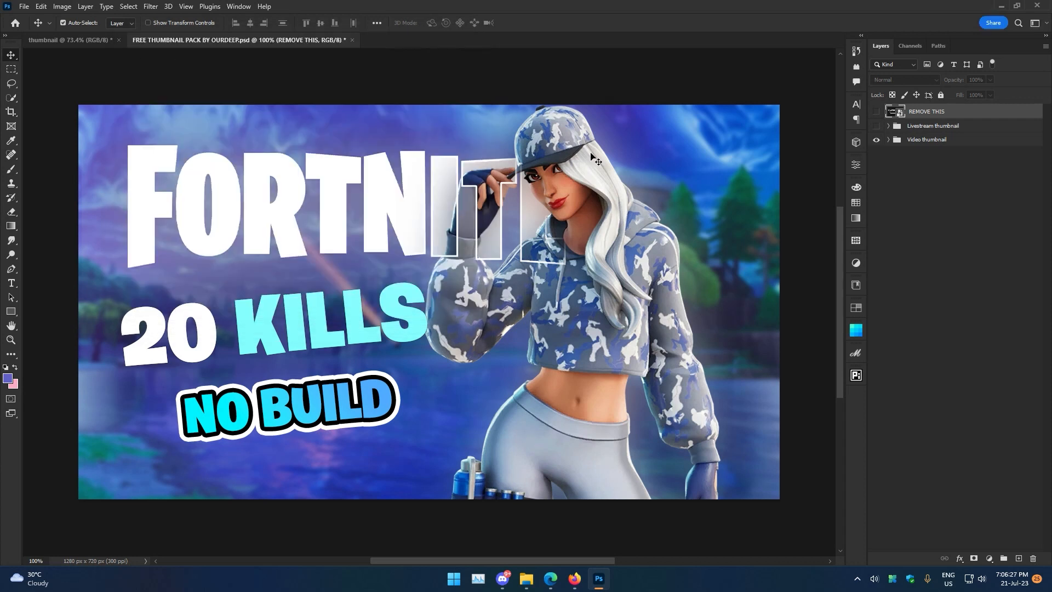
Minimize the application window to show the desktop.
left_click(1001, 6)
left_click(997, 4)
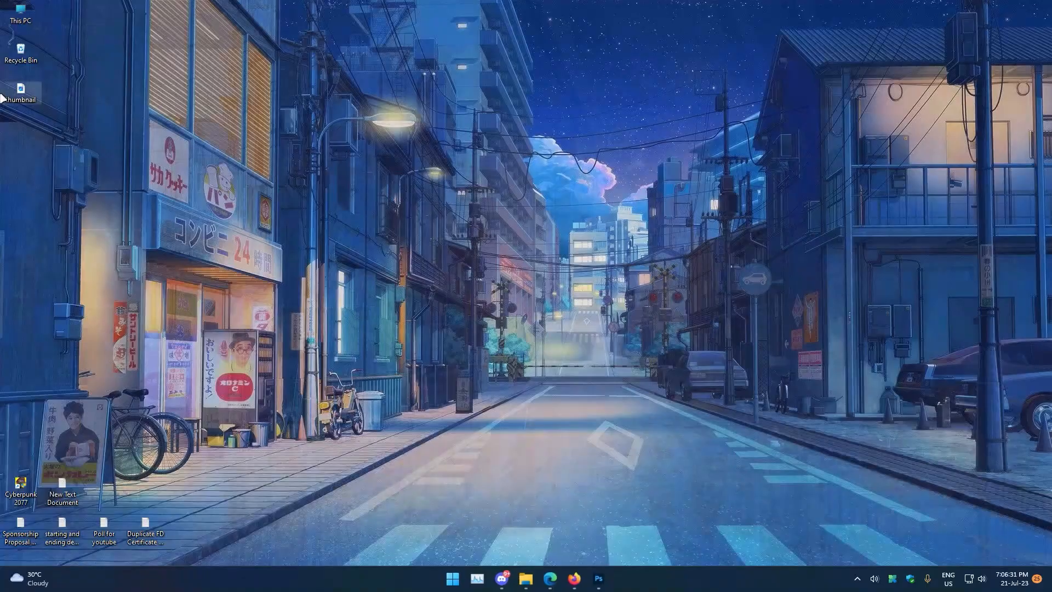
Open the Free Fortnite Thumbnail Pack product page from the thumbnail shortcut on the desktop.
left_click(53, 88)
double_click(21, 89, "alt")
left_click(192, 82)
left_click_drag(155, 98, 418, 69)
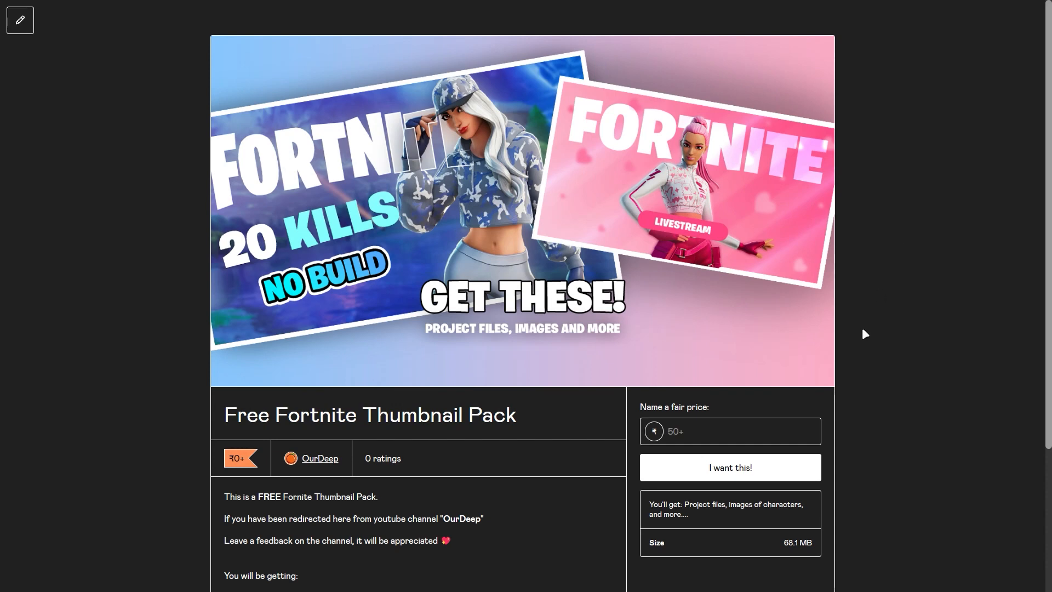
Name a fair price of 0 and request the Free Fortnite Thumbnail Pack.
scroll(864, 333, "down", 2)
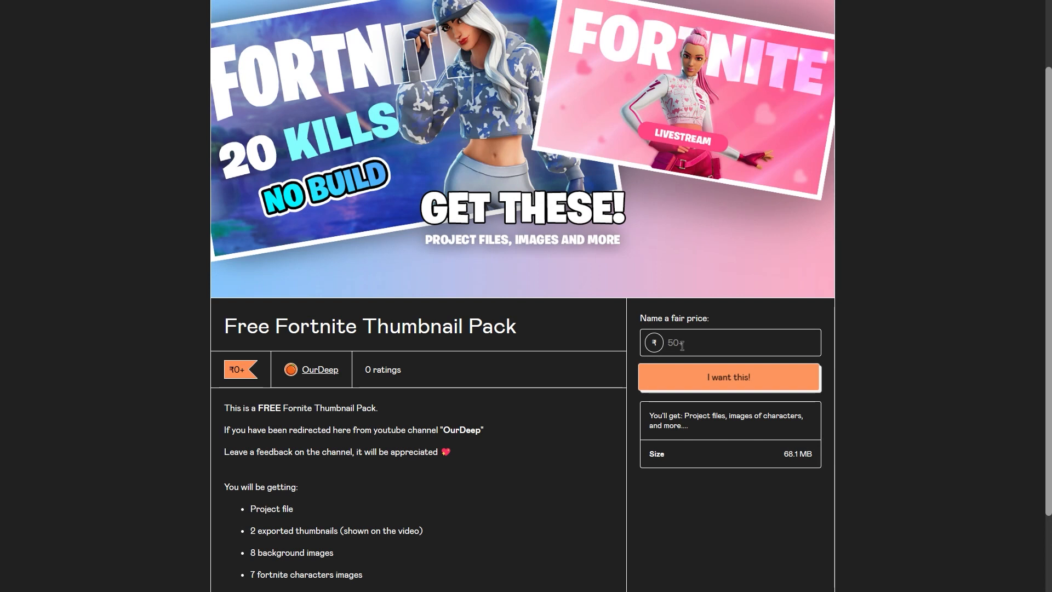
left_click(682, 344)
type("0")
left_click(679, 381)
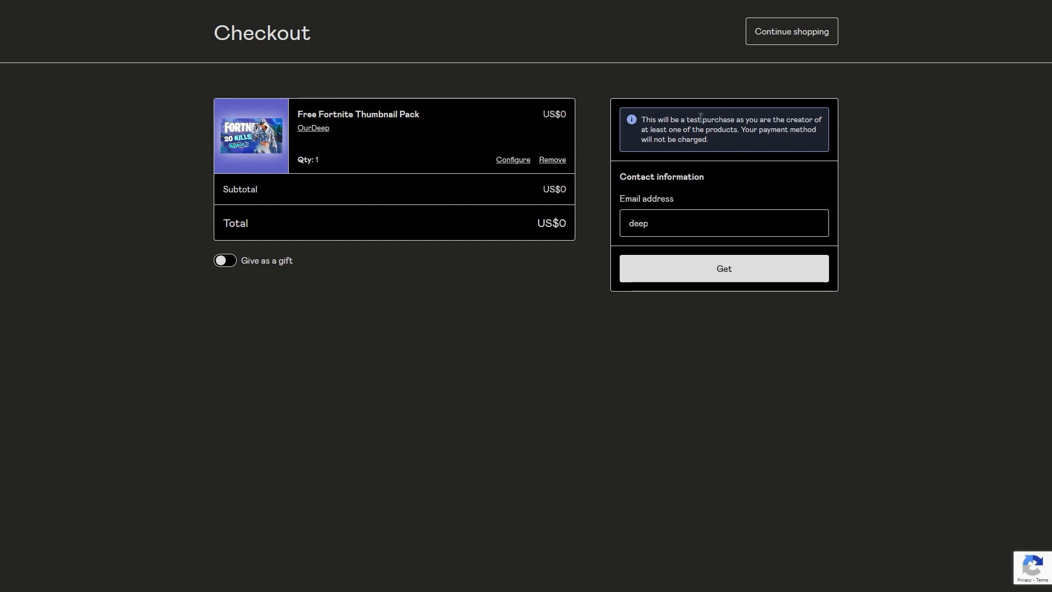
Complete the free checkout with the contact e-mail address to get the thumbnail pack.
left_click(697, 229)
left_click(751, 187)
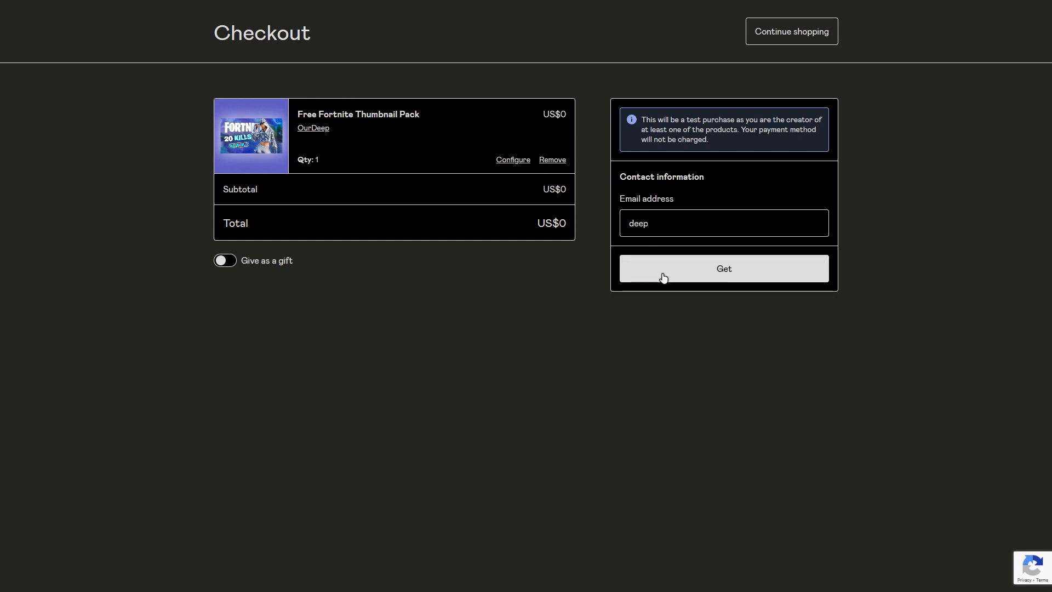
left_click(663, 277)
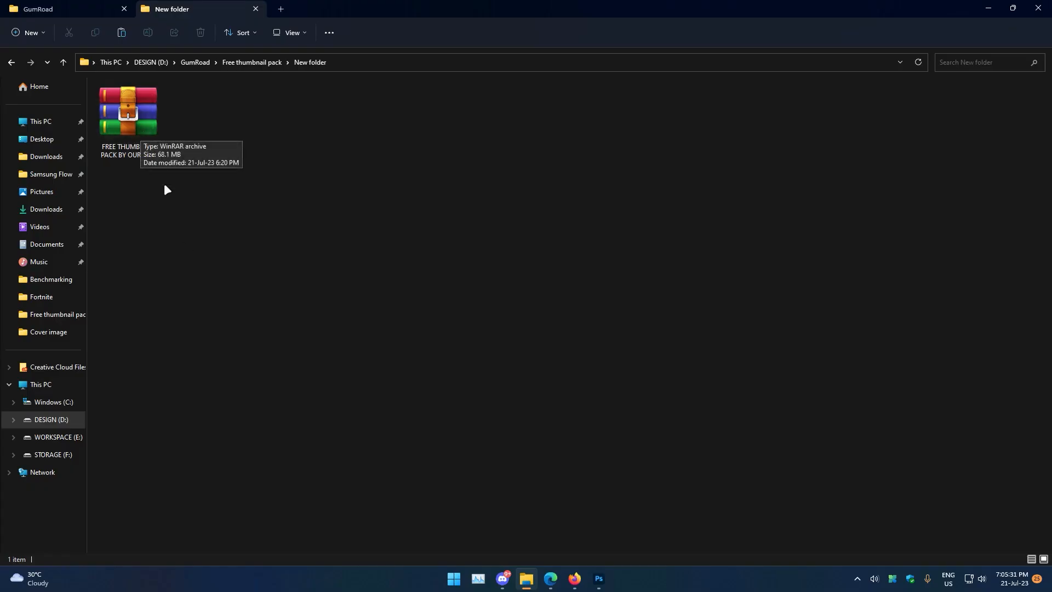
Extract the FREE THUMBNAIL PACK BY OURDEEP archive with WinRAR and open the extracted folder.
right_click(135, 117)
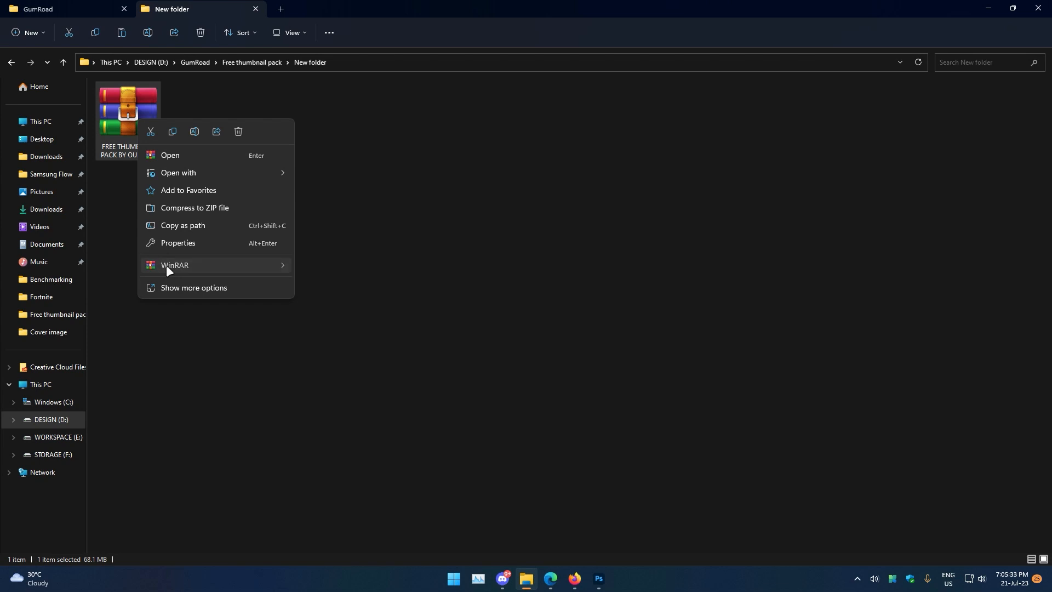
mouse_move(166, 265)
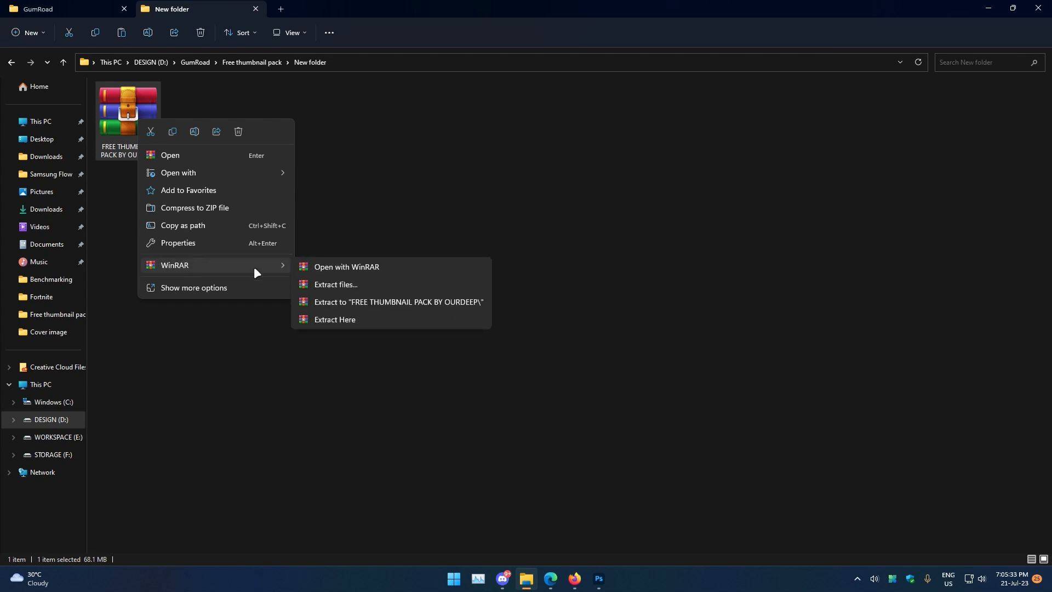
left_click(339, 286)
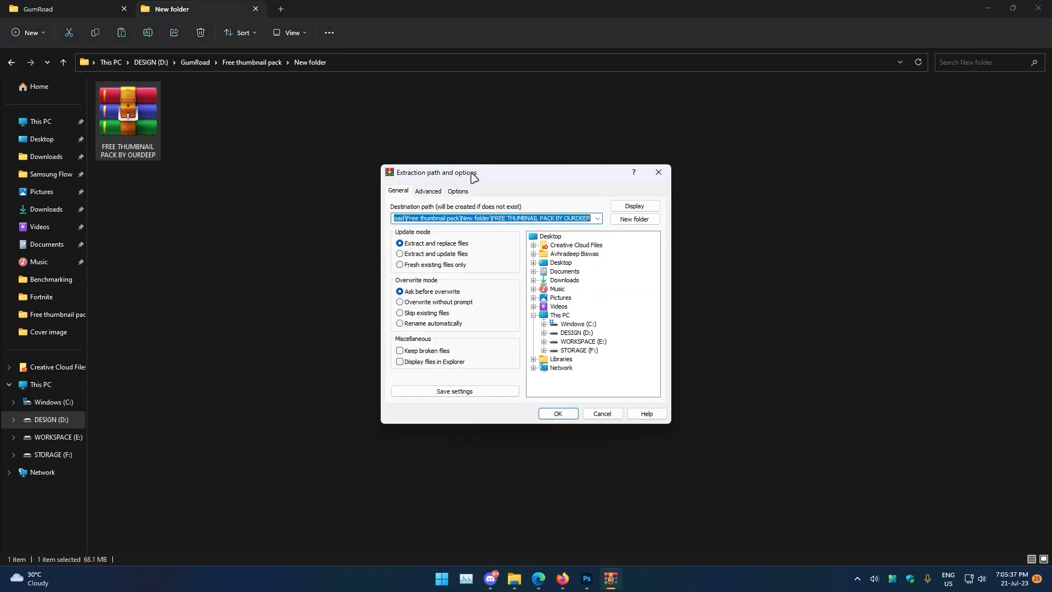
left_click(526, 380)
double_click(145, 158)
double_click(145, 159)
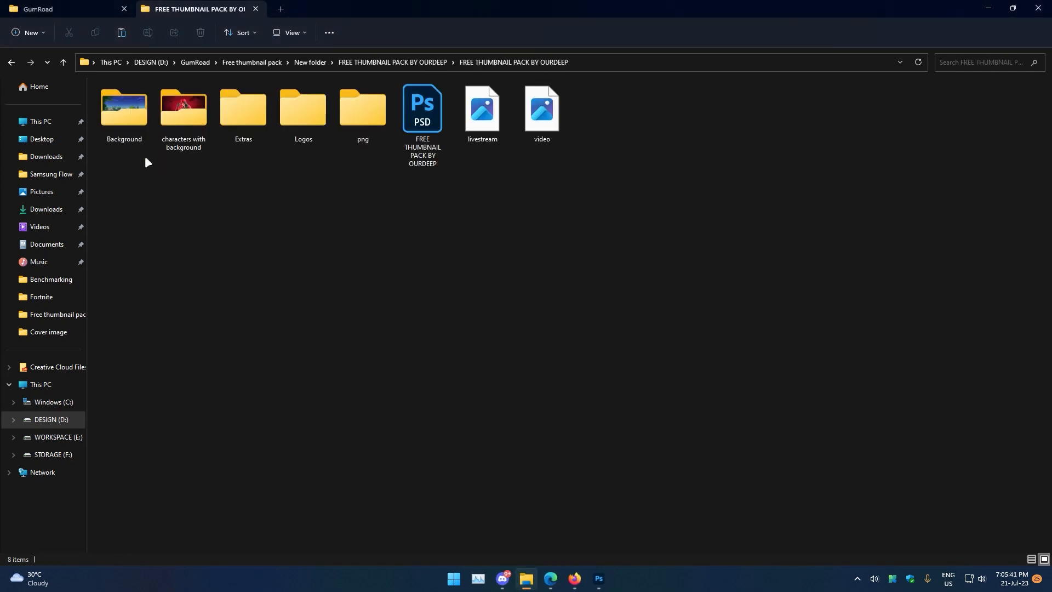
Open the FREE THUMBNAIL PACK BY OURDEEP PSD project file in Photoshop.
scroll(375, 323, "up", 3)
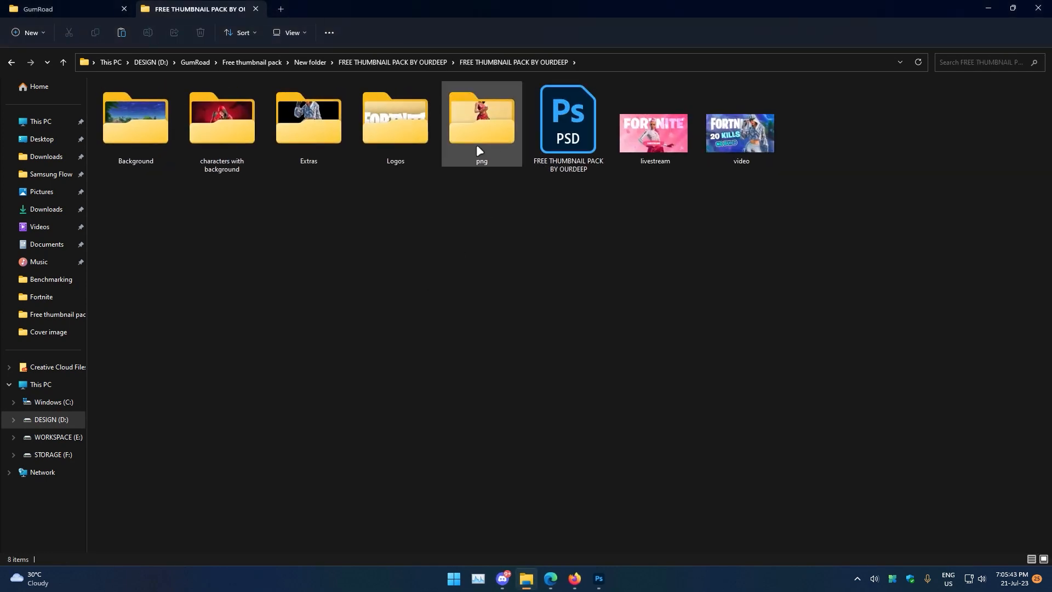
left_click_drag(843, 211, 641, 148)
left_click(750, 260)
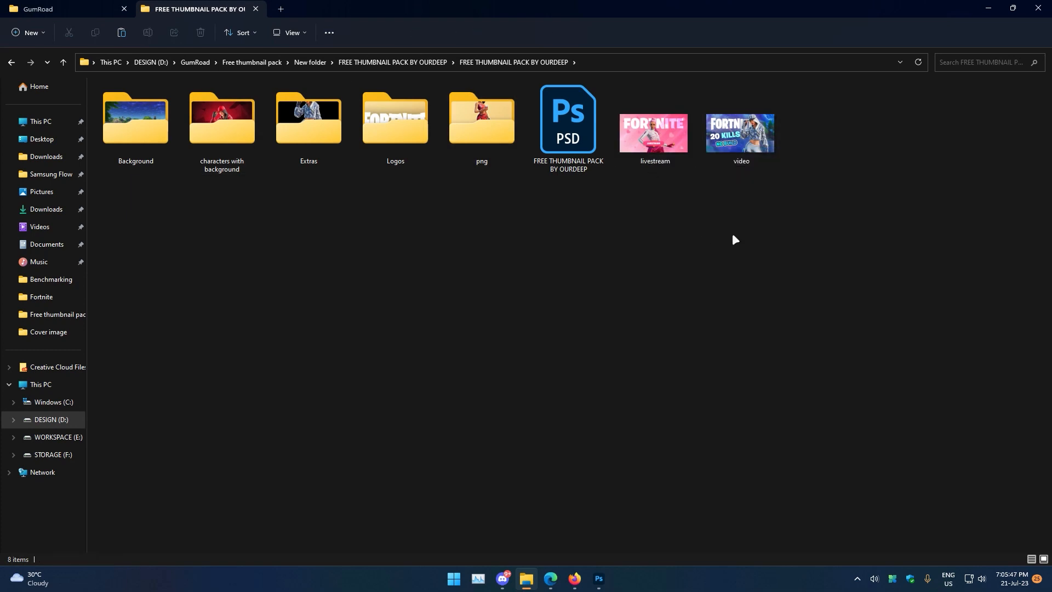
double_click(575, 159)
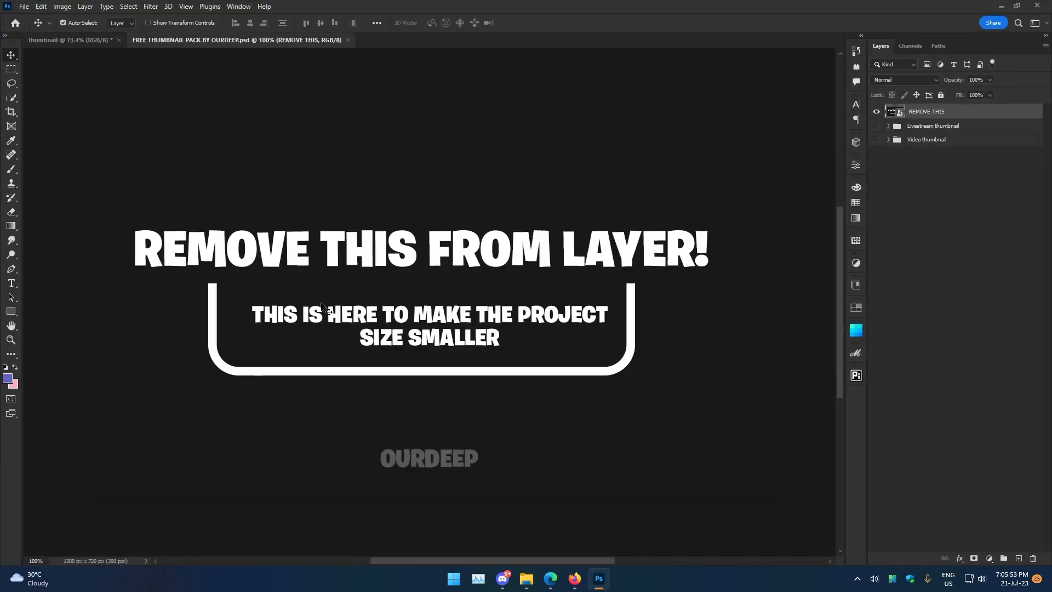
Hide the REMOVE THIS layer and toggle the Livestream and Video thumbnail groups to preview each design.
left_click(876, 111)
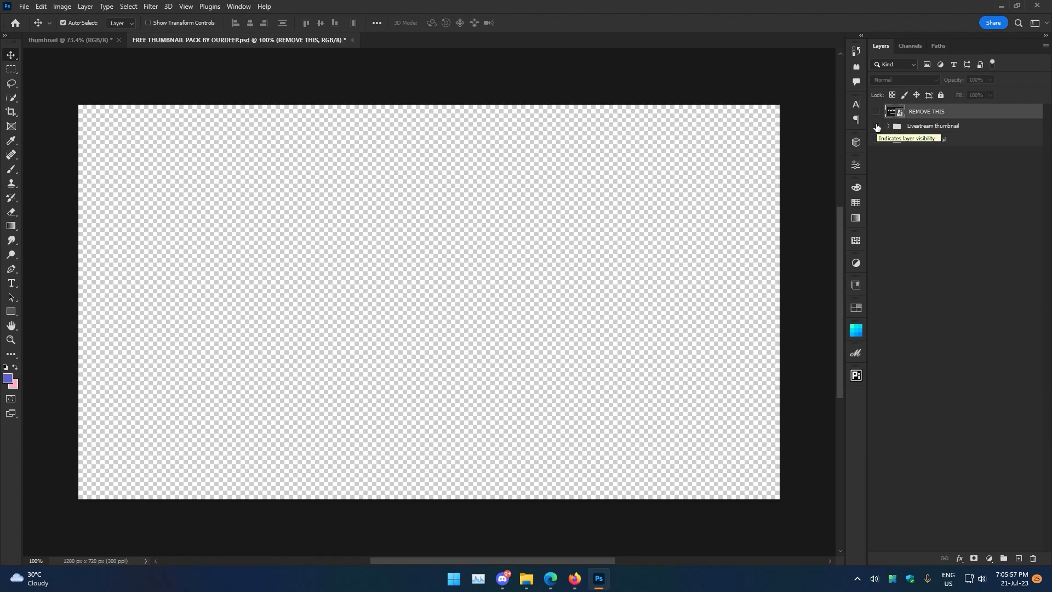
left_click(876, 126)
left_click(877, 140)
left_click(876, 126)
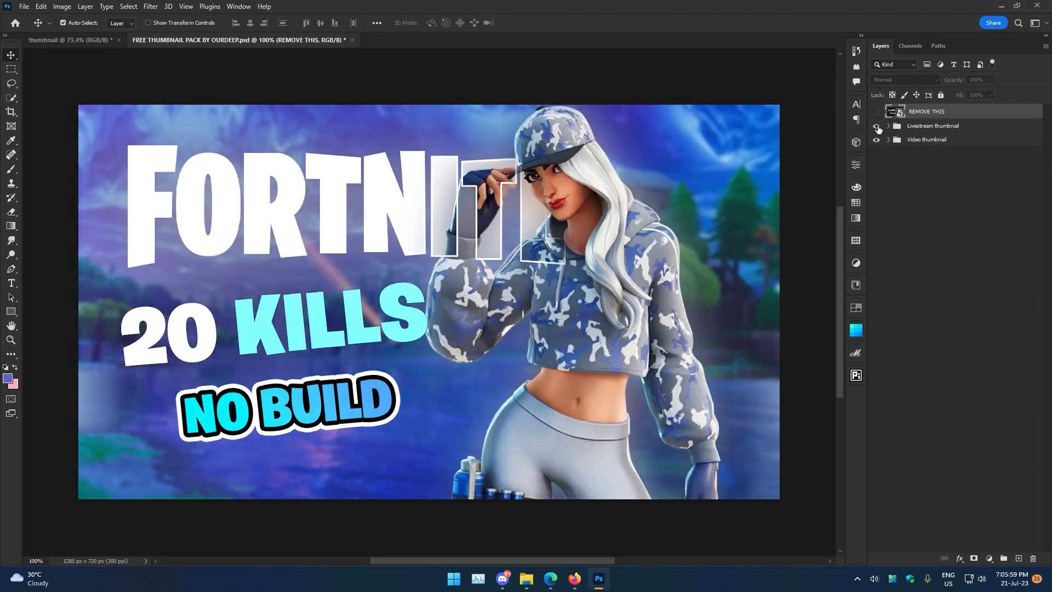
left_click(876, 126)
left_click(888, 140)
left_click(888, 141)
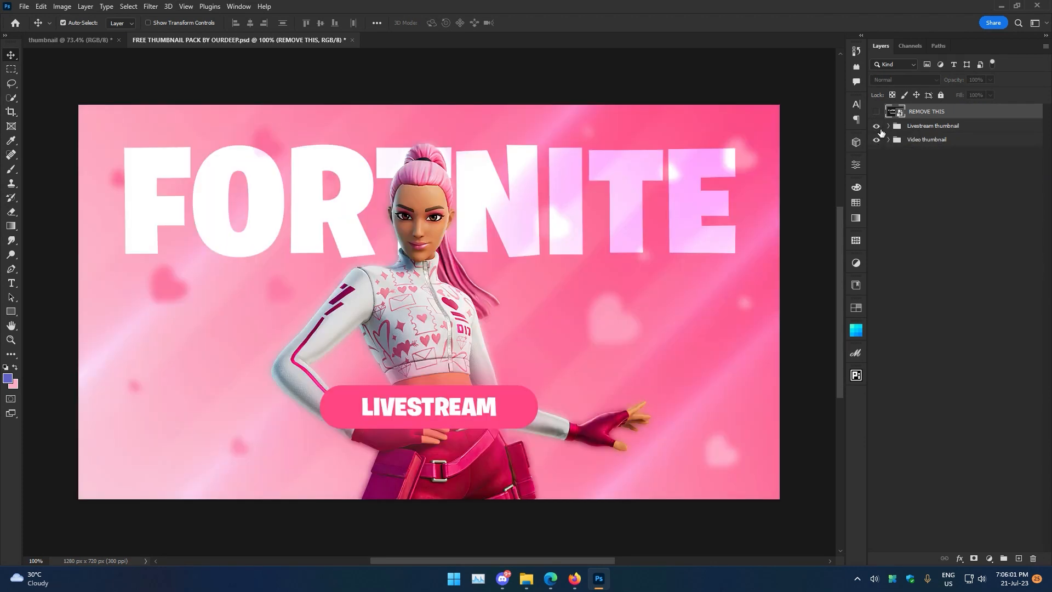
left_click(878, 127)
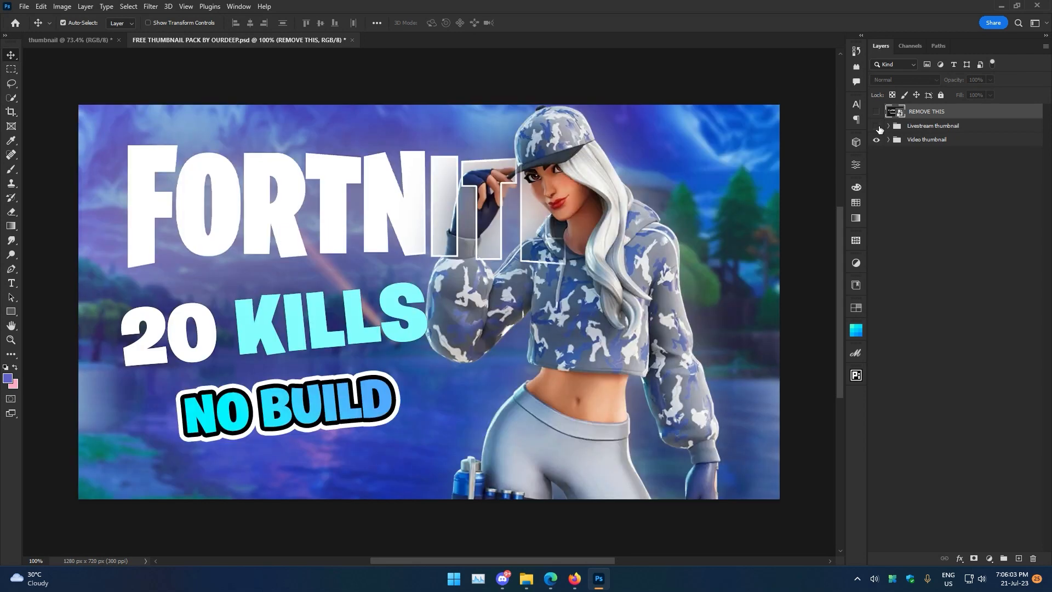
left_click(876, 127)
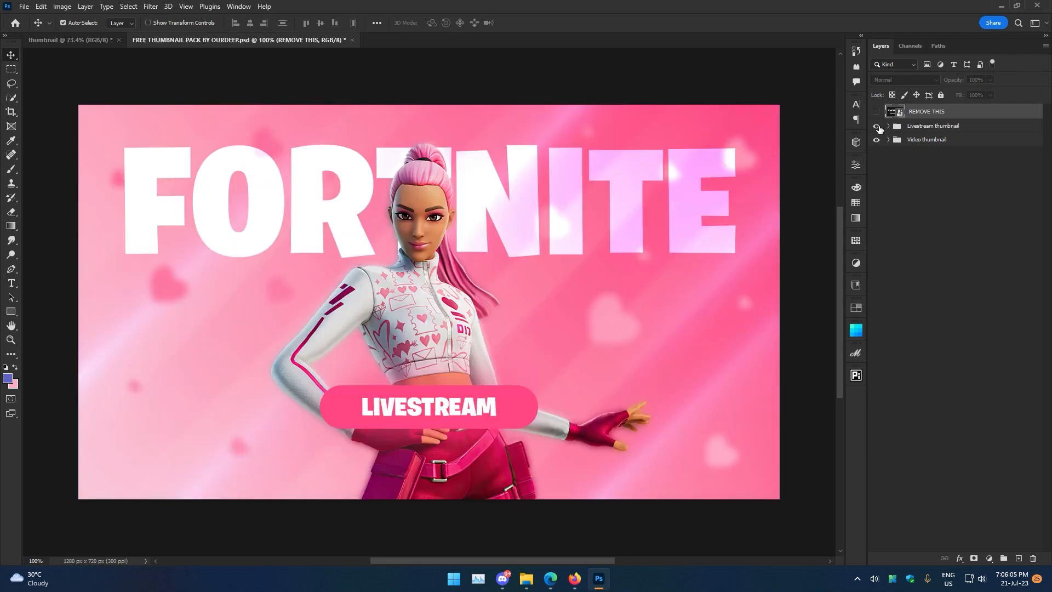